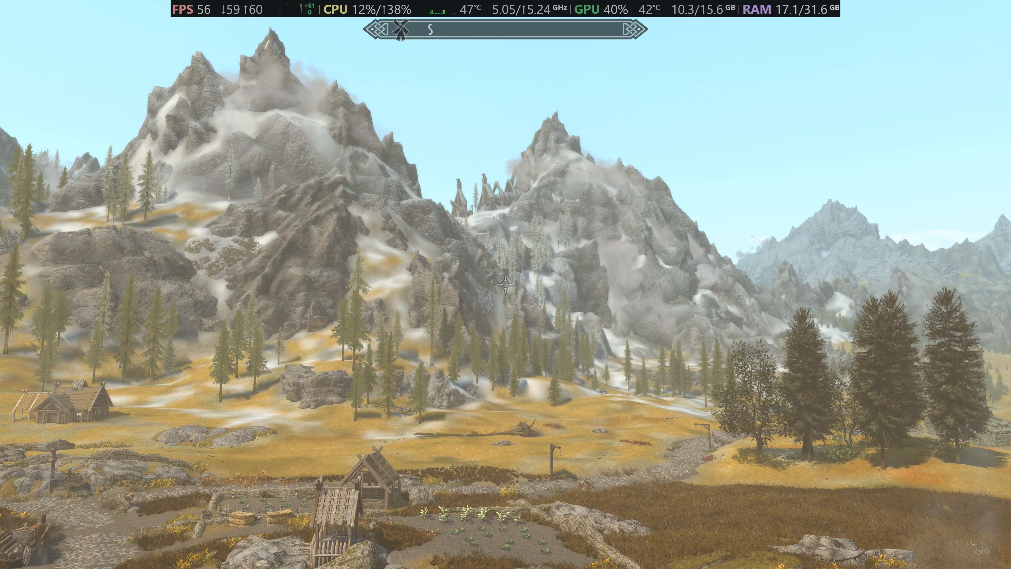
Step: Quit the running Skyrim game
key("Escape")
scroll(228, 275, "down", 9)
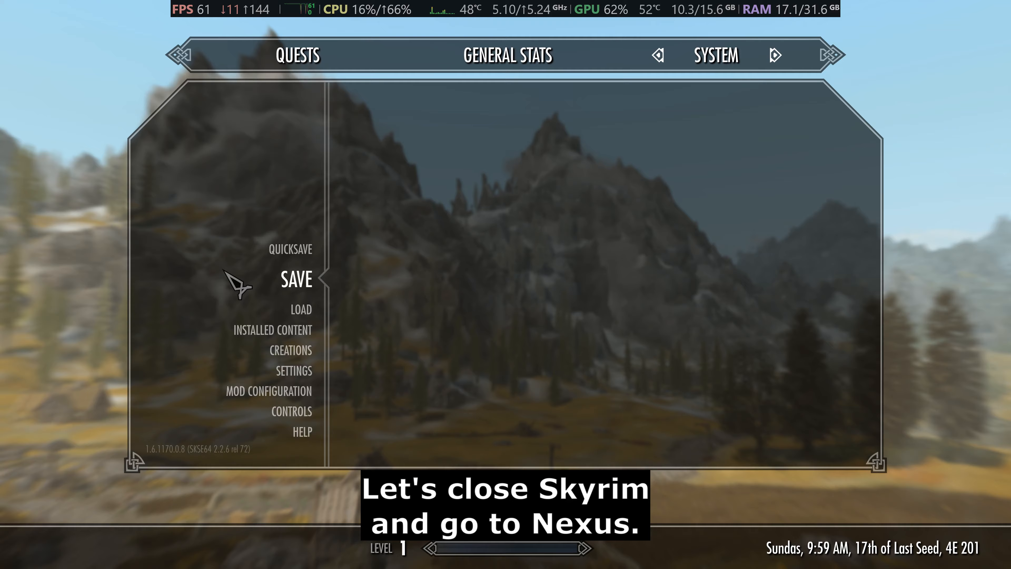
left_click(307, 289)
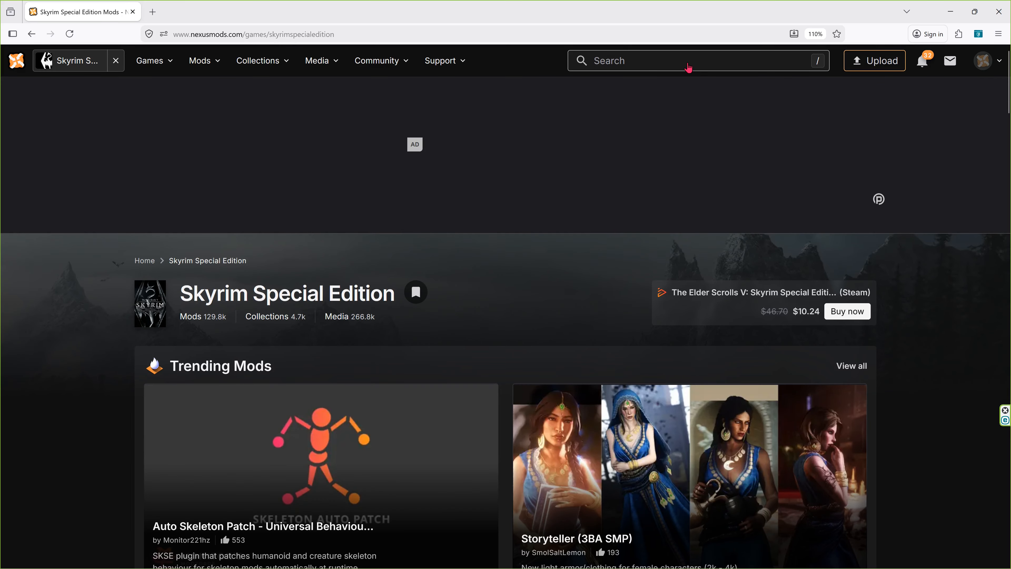
Step: On the Skyrim Special Edition section of Nexus Mods, search for DyndoLOD
left_click(688, 68)
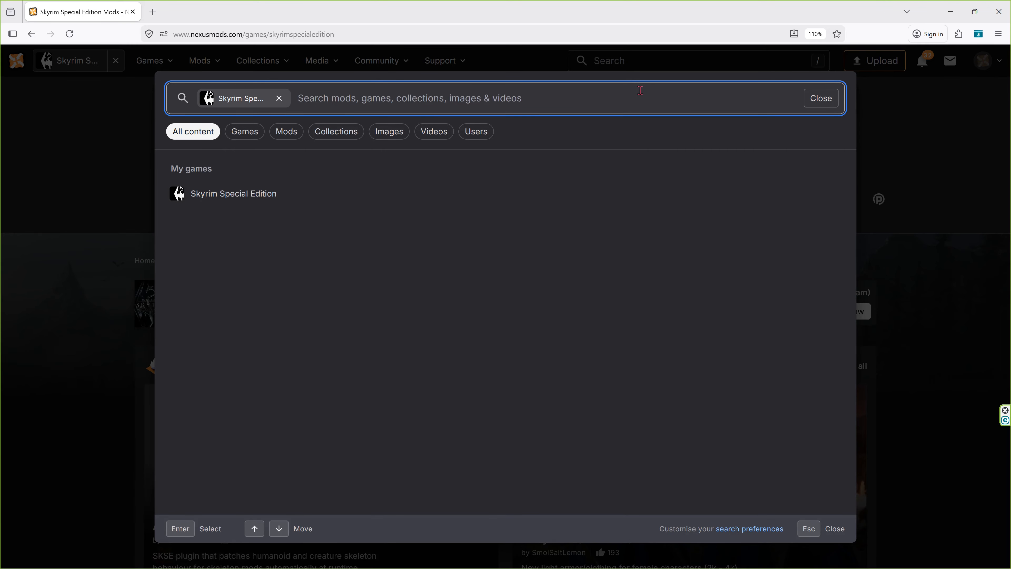
type("DyndoLOD")
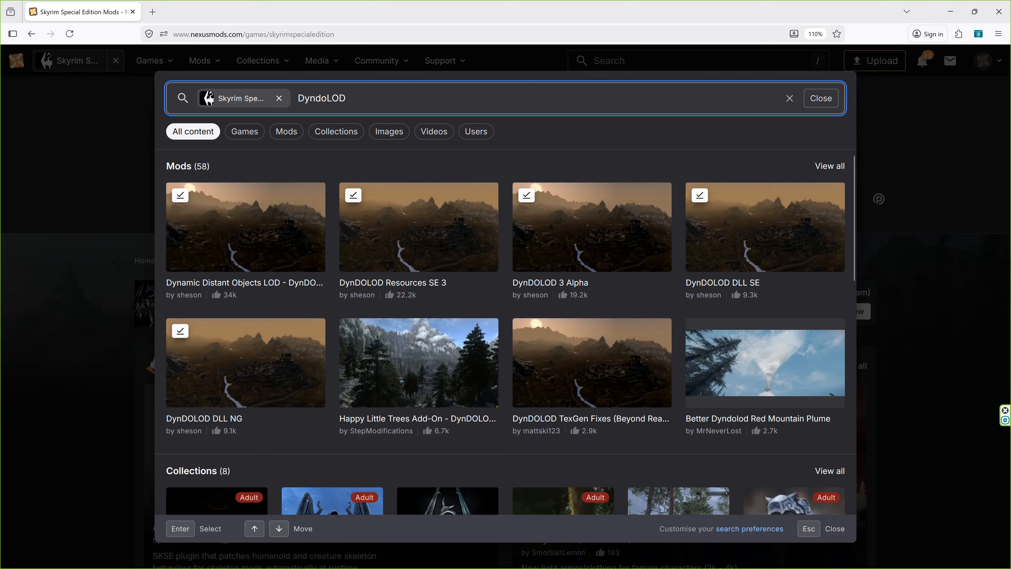
key("Return")
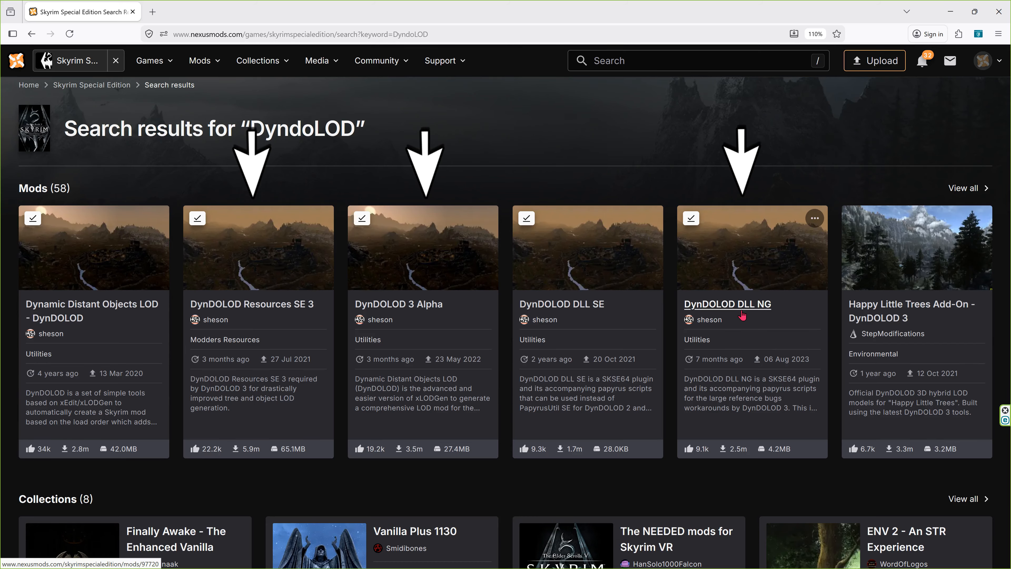
Step: Download the DynDOLOD 3.00 main file manually from the DynDOLOD 3 Alpha mod page, using the free slow download
left_click(389, 305)
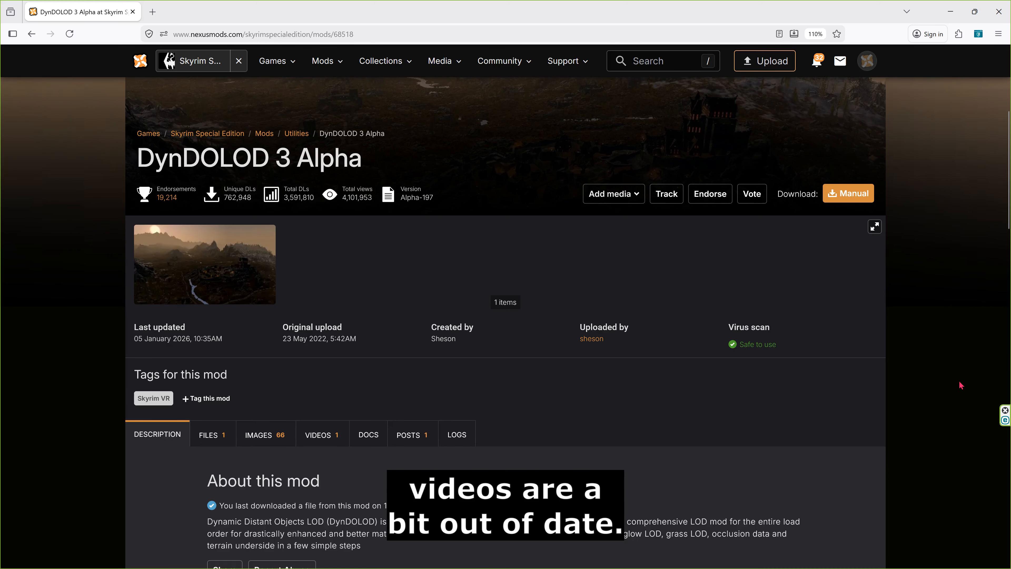
scroll(961, 386, "down", 7)
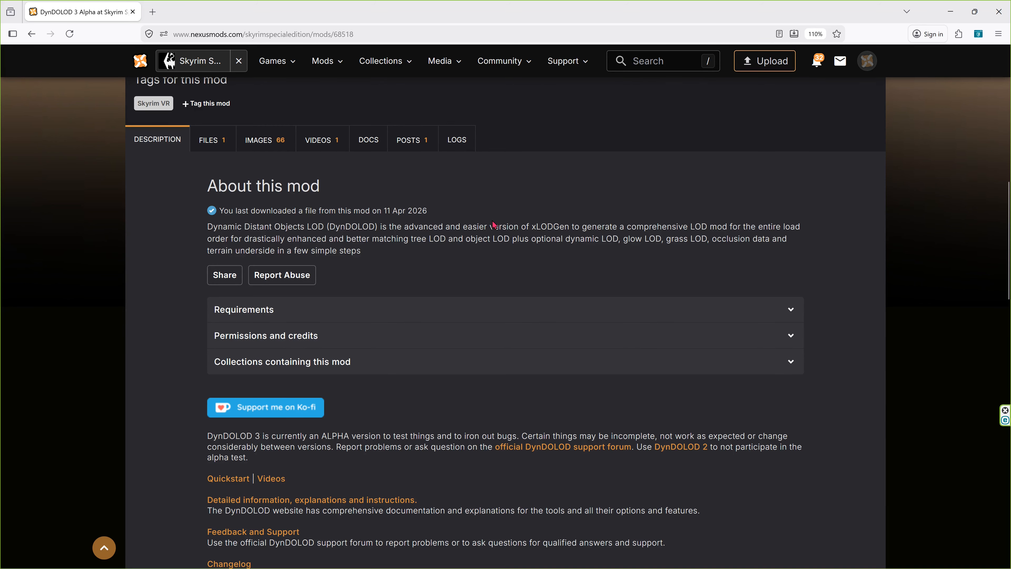
left_click(211, 144)
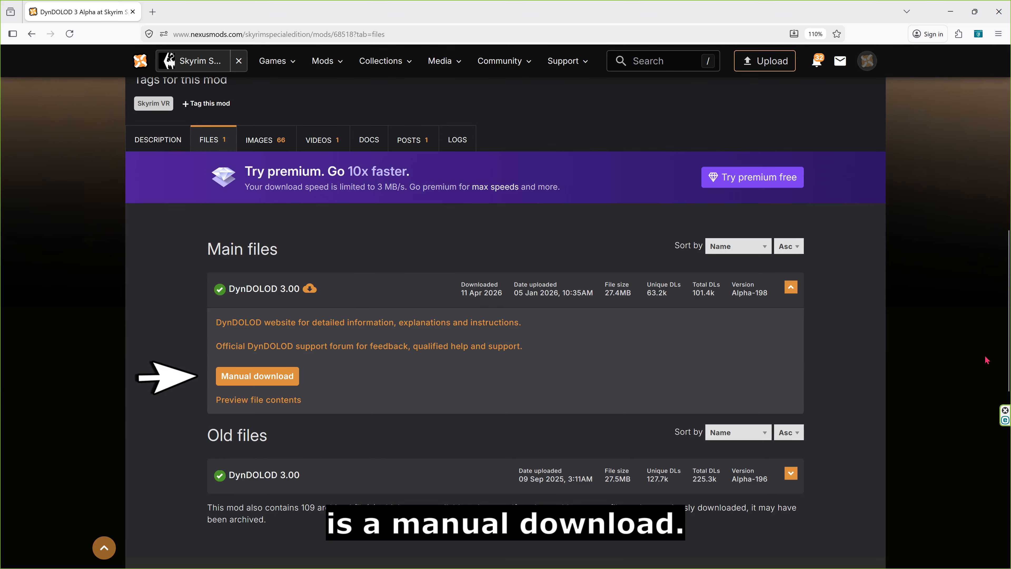
left_click(286, 379)
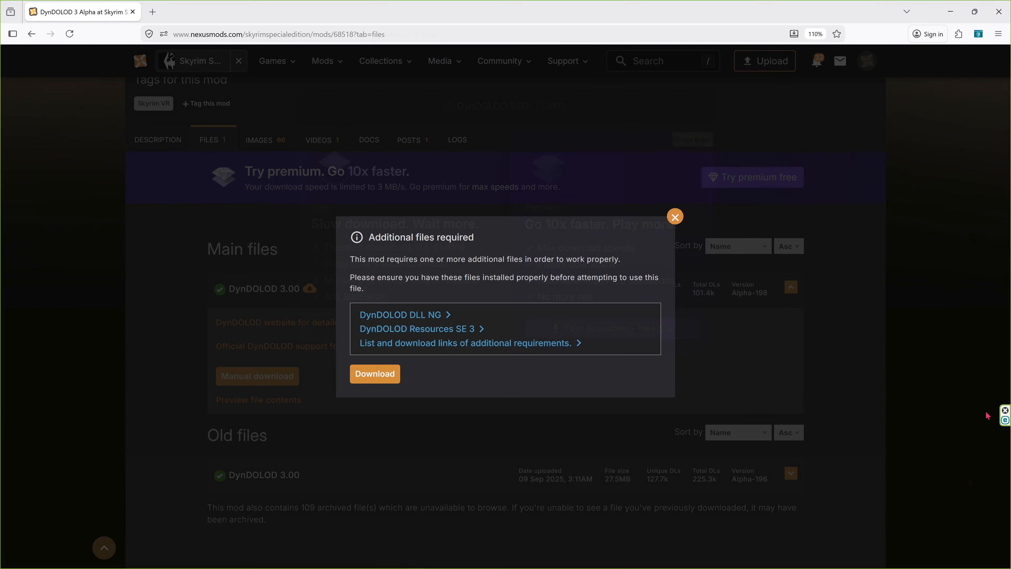
left_click(374, 374)
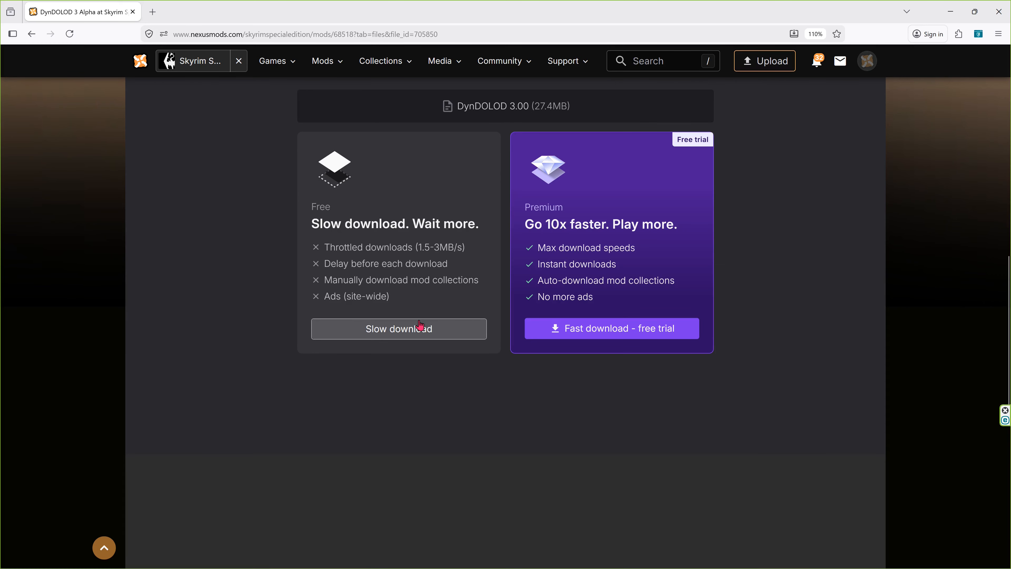
left_click(417, 330)
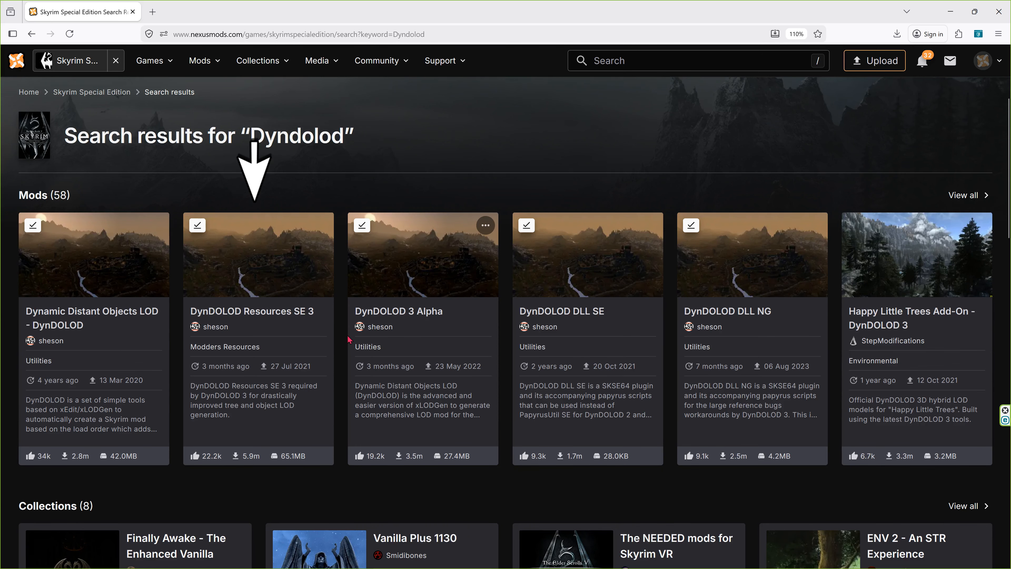
Step: Send the DynDOLOD Resources SE 3.00 main file to the mod manager from its mod page, using the free slow download
left_click(303, 312)
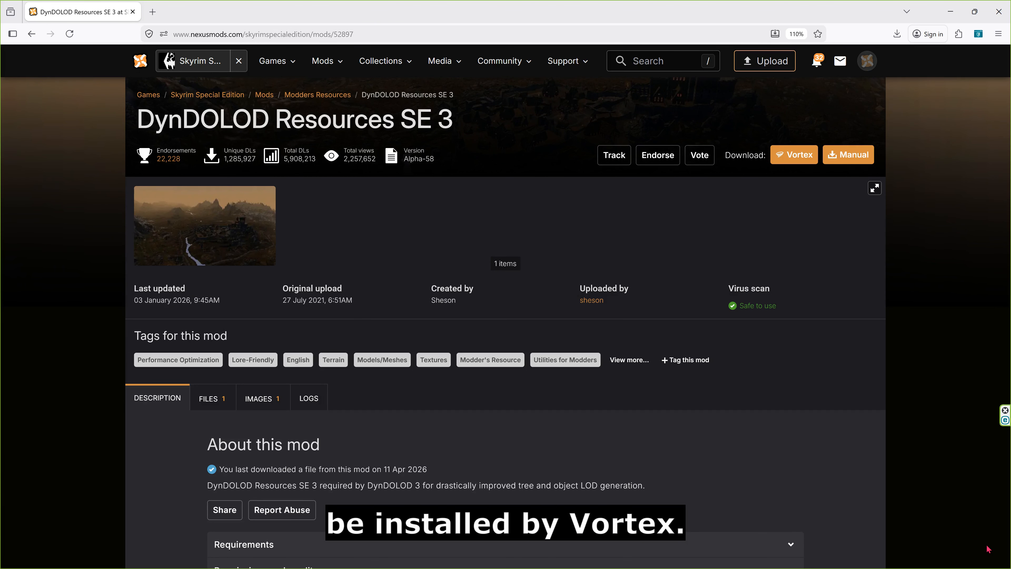
scroll(988, 549, "down", 5)
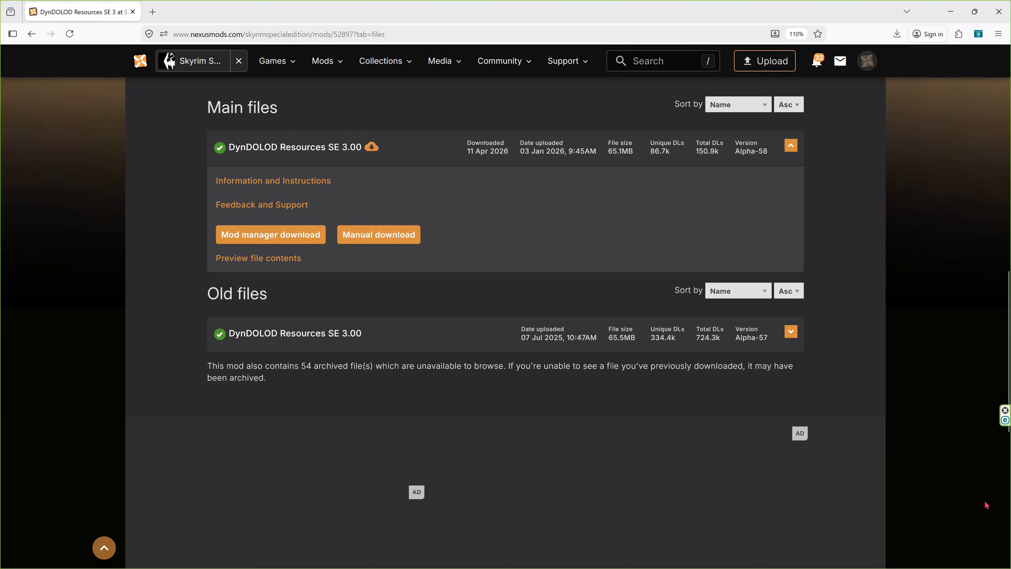
left_click(299, 239)
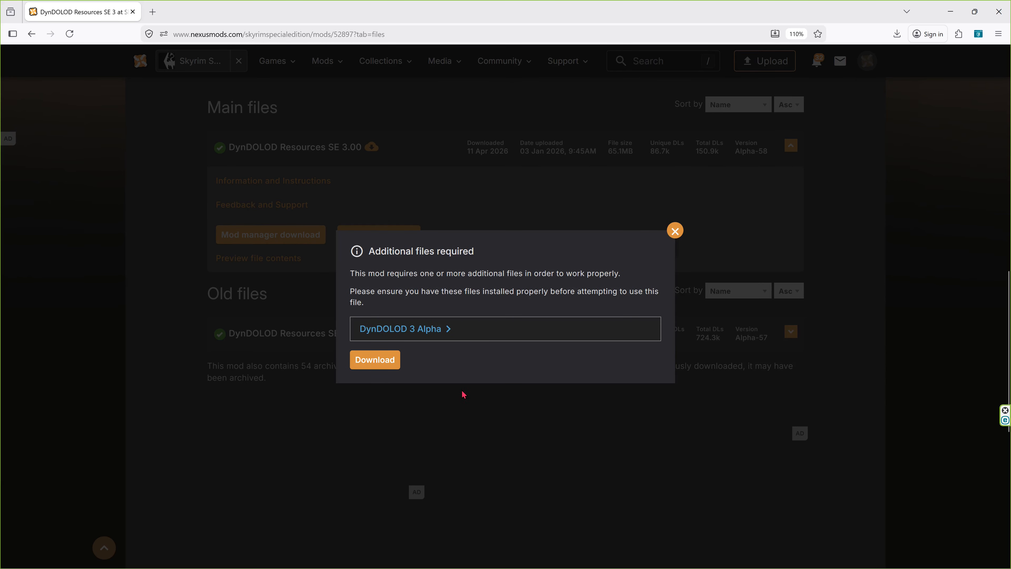
left_click(396, 360)
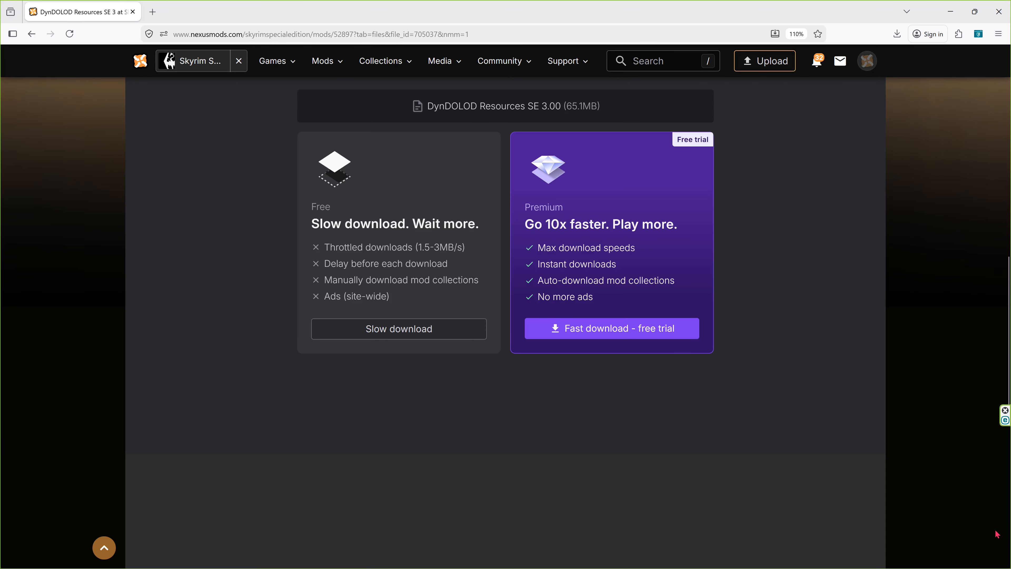
left_click(484, 337)
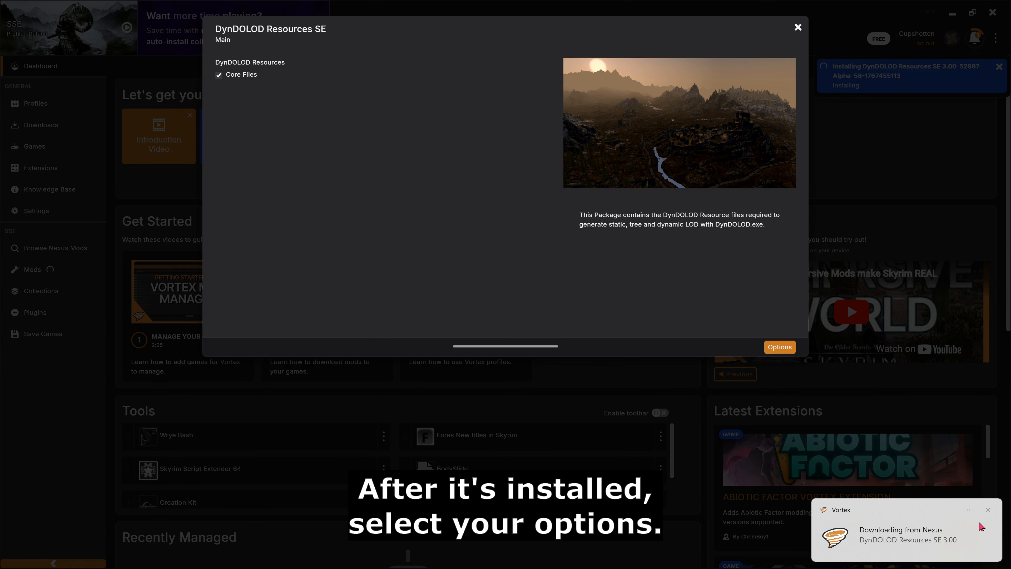
Step: In Vortex, install DynDOLOD Resources SE with all four Visual Options plus Desync Birds of Prey and Holy Cow, leaving Low-Res LOD Textures off
left_click(786, 348)
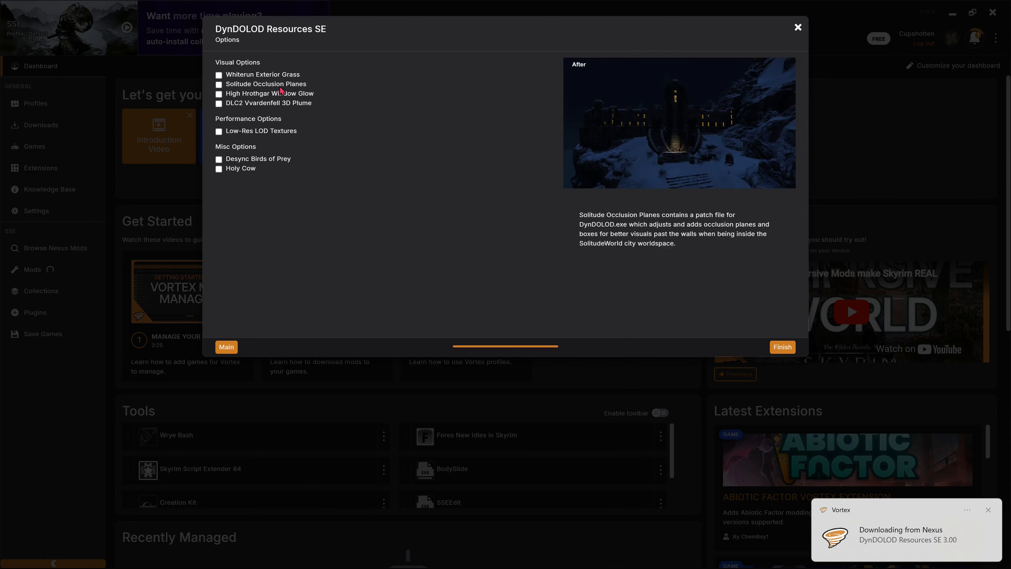
left_click(263, 76)
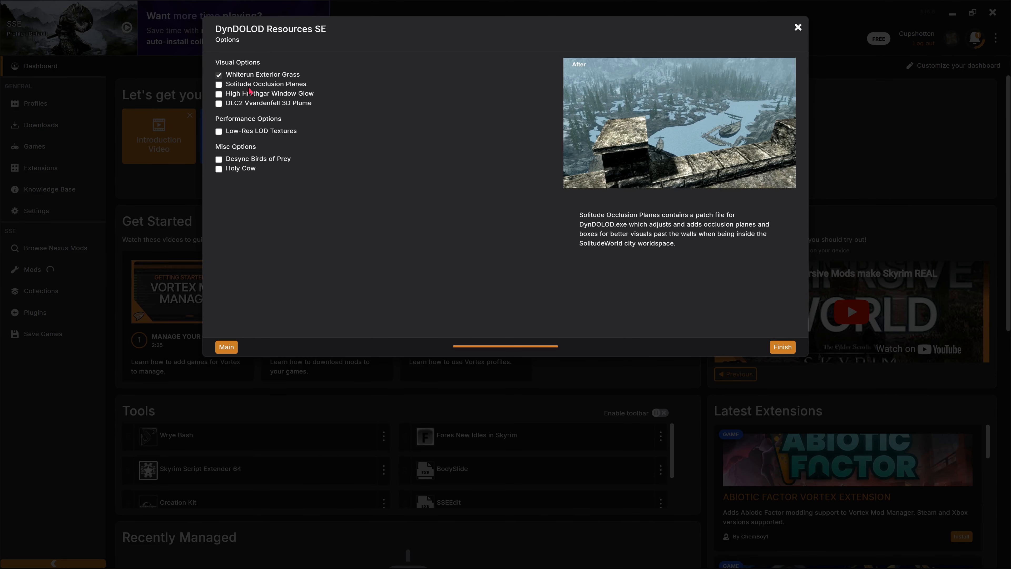
left_click(251, 86)
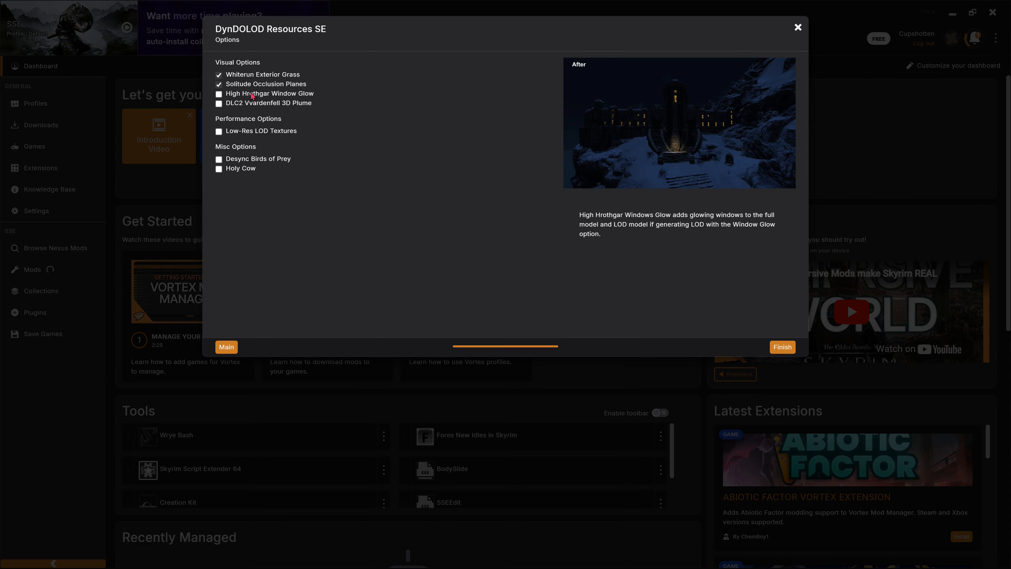
left_click(251, 94)
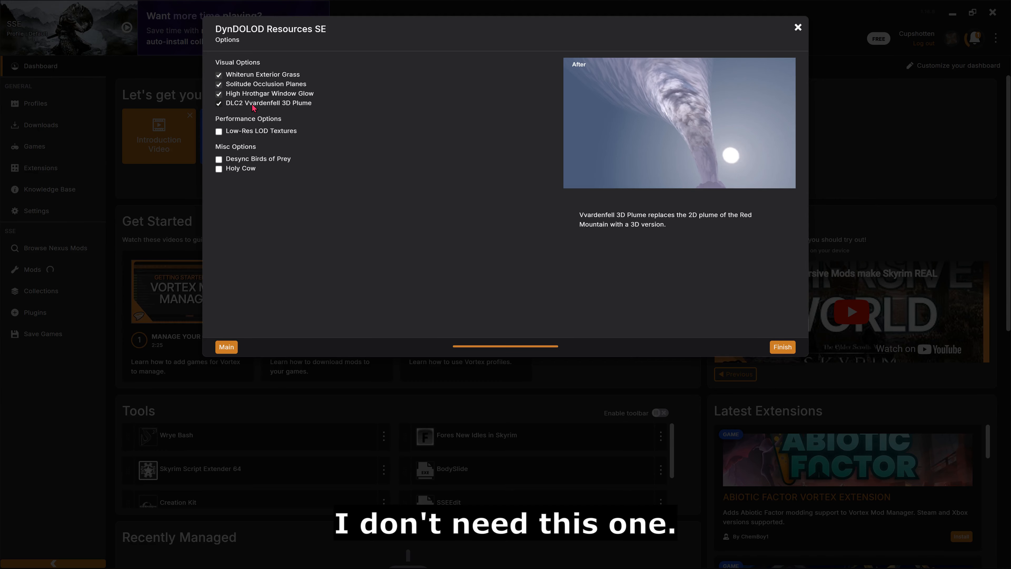
left_click(252, 104)
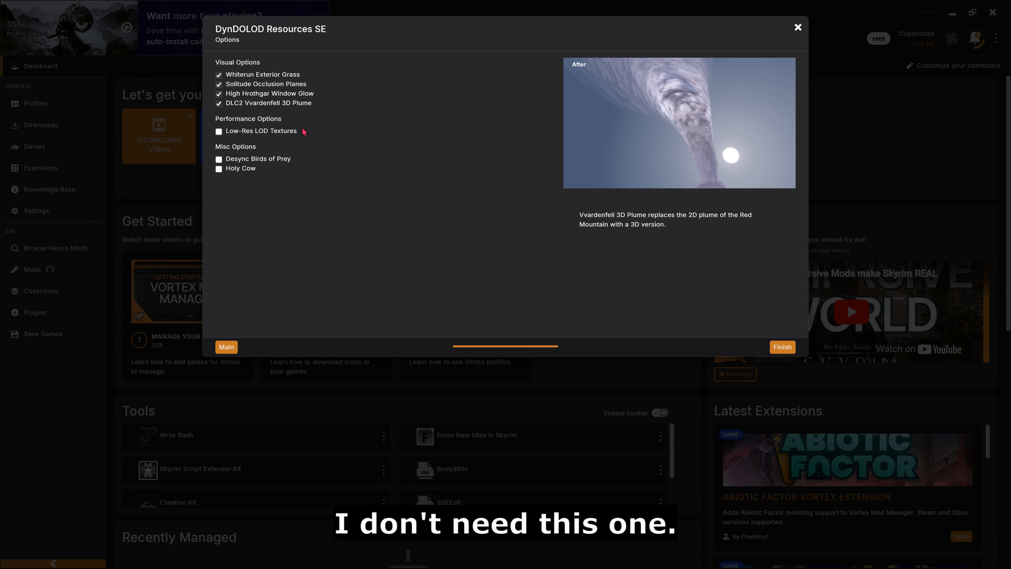
left_click(281, 159)
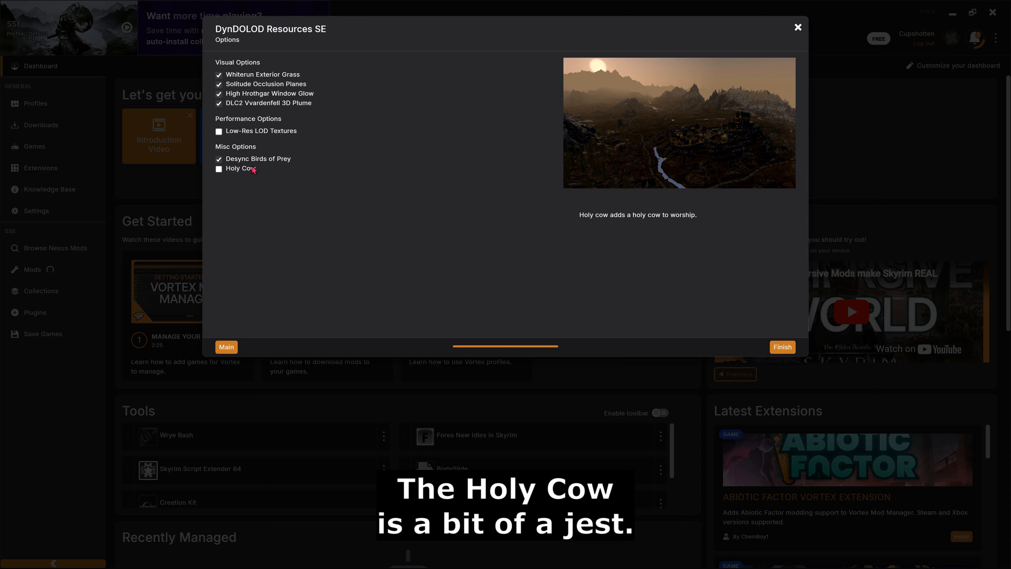
left_click(219, 170)
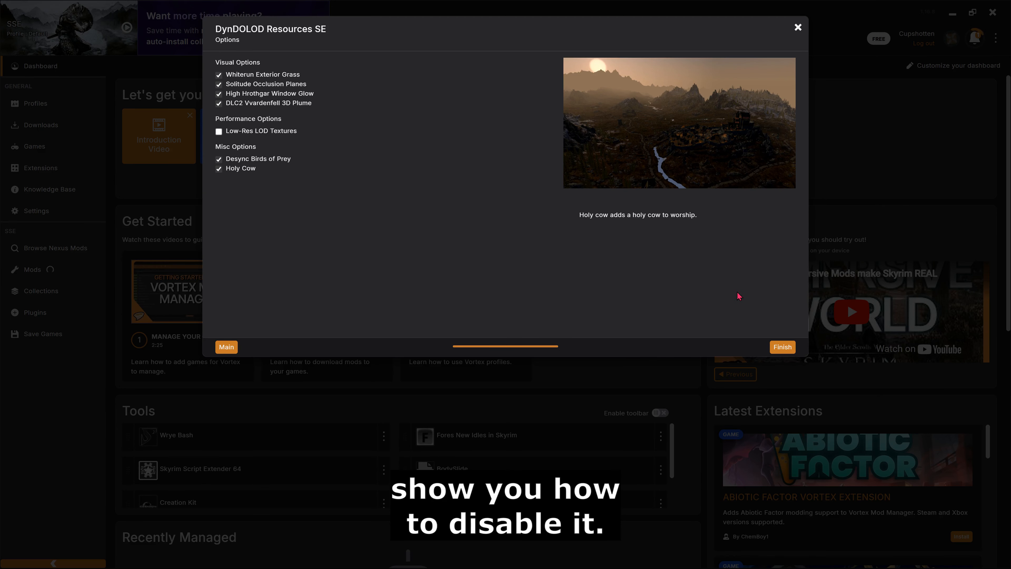
left_click(790, 348)
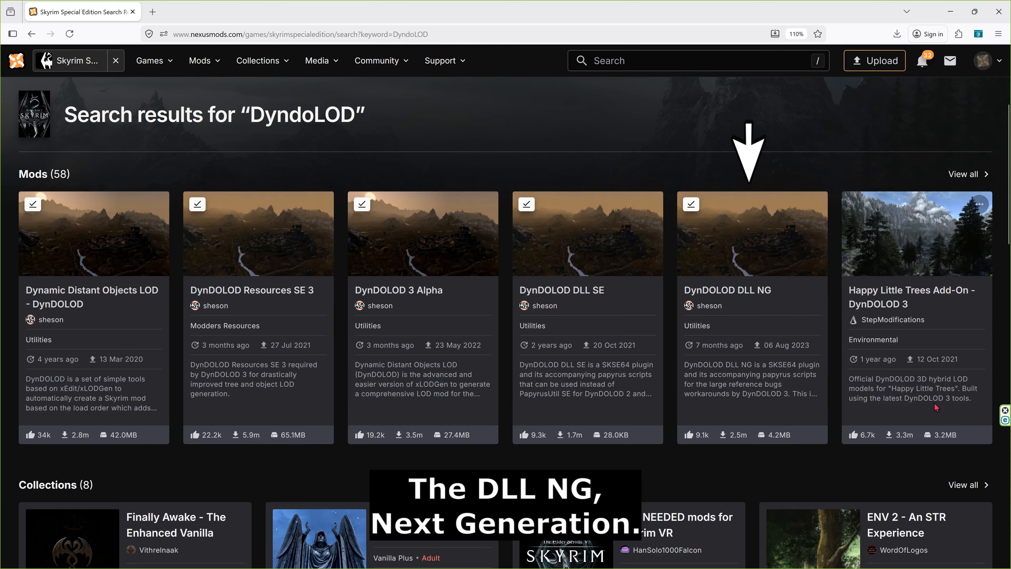
Step: On Nexus Mods, open the DynDOLOD DLL NG mod page and review its requirements
left_click(768, 293)
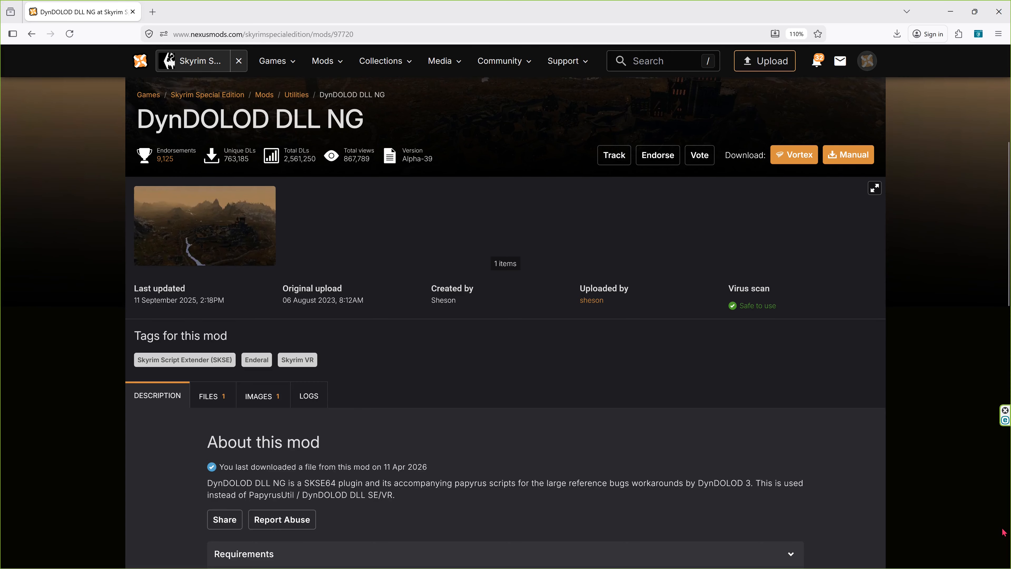
scroll(1003, 532, "down", 5)
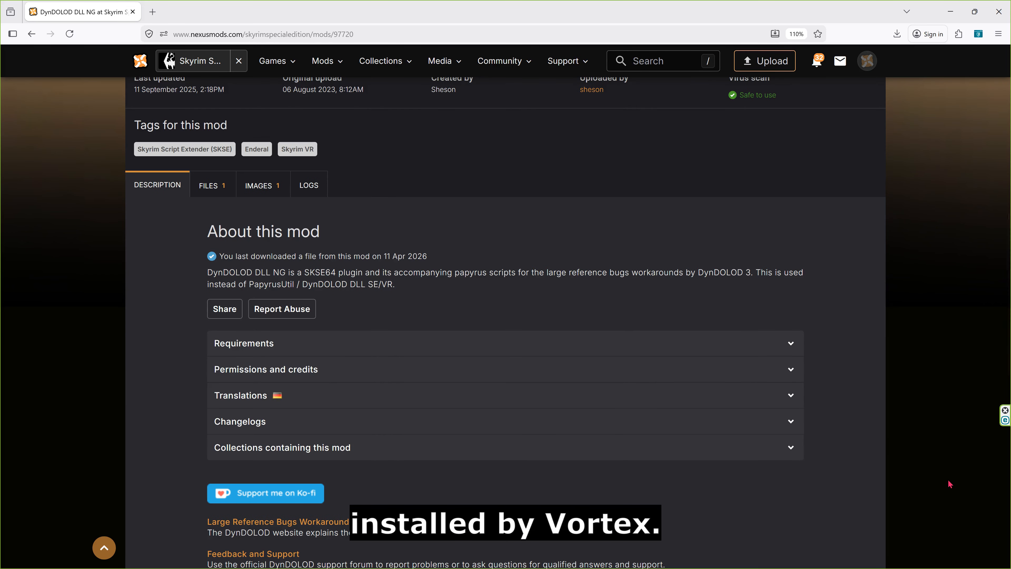
left_click(797, 351)
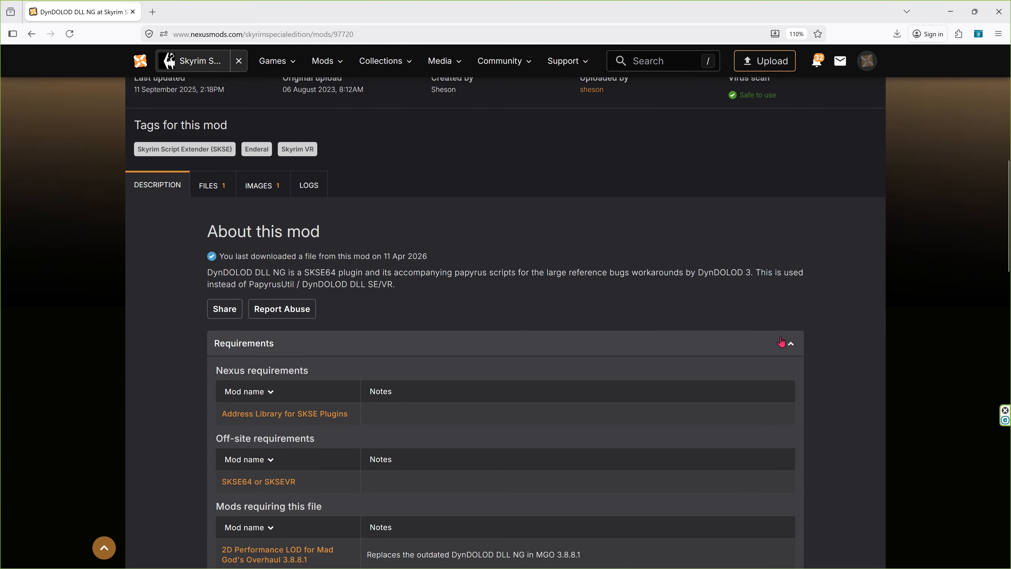
left_click(791, 345)
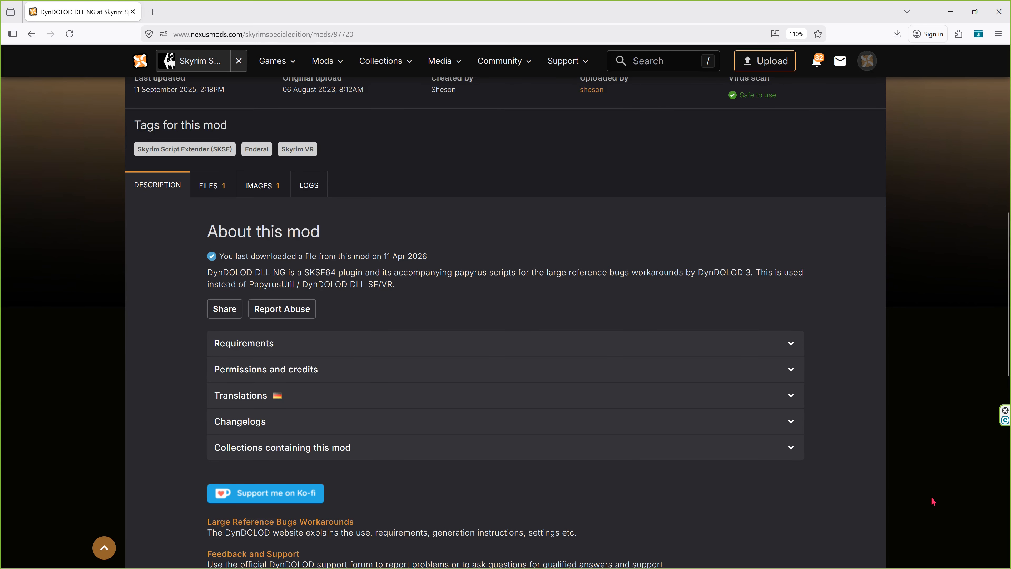
Step: Send the DynDOLOD DLL NG and Scripts 3.00 main file to the mod manager, using the free slow download
left_click(213, 186)
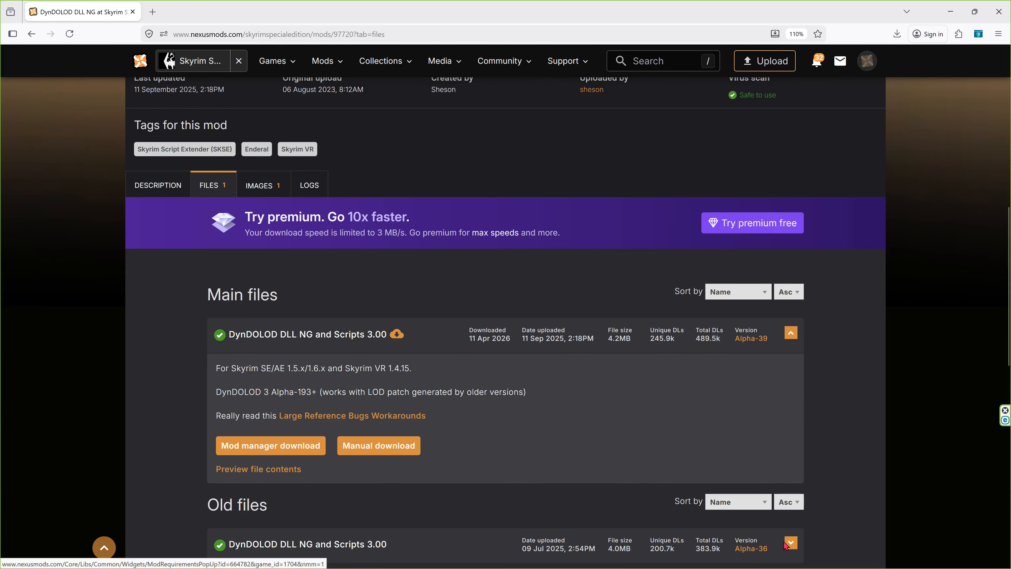
left_click(316, 456)
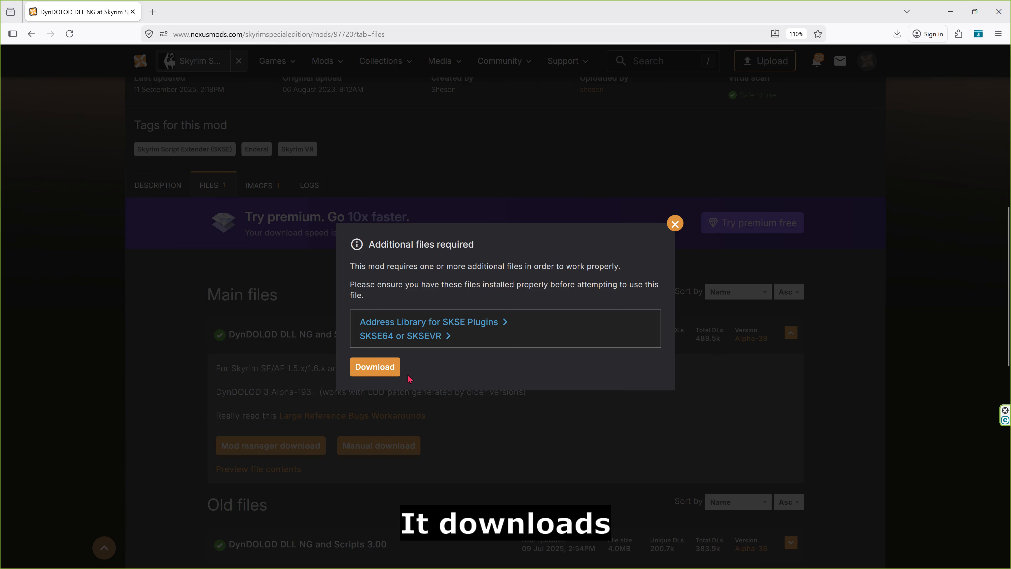
left_click(394, 367)
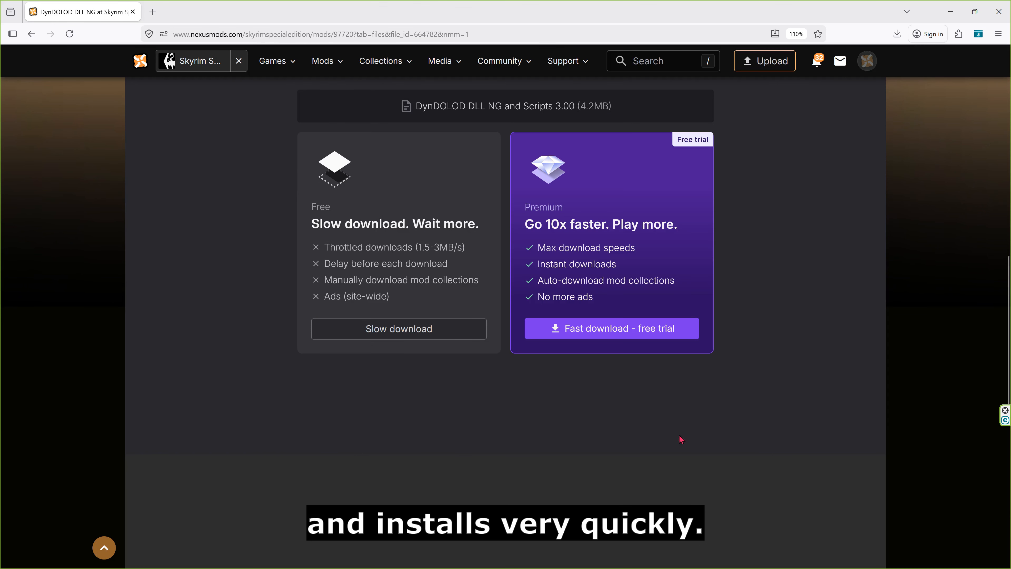
left_click(480, 336)
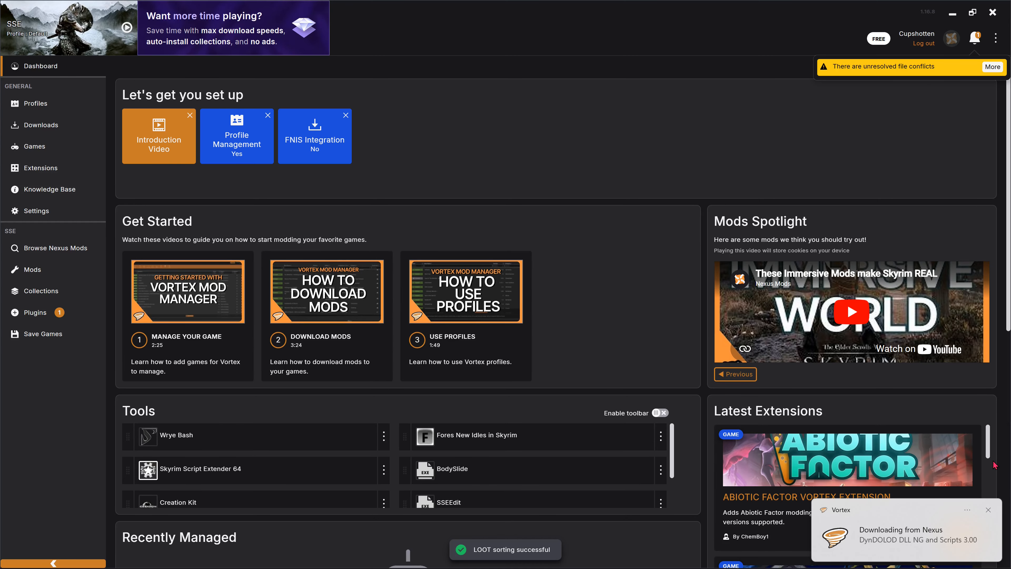
Step: In the unresolved file conflicts, load DynDOLOD DLL NG and Scripts after DynDOLOD Resources SE, and Resources SE before Lanterns Of Skyrim II
left_click(999, 70)
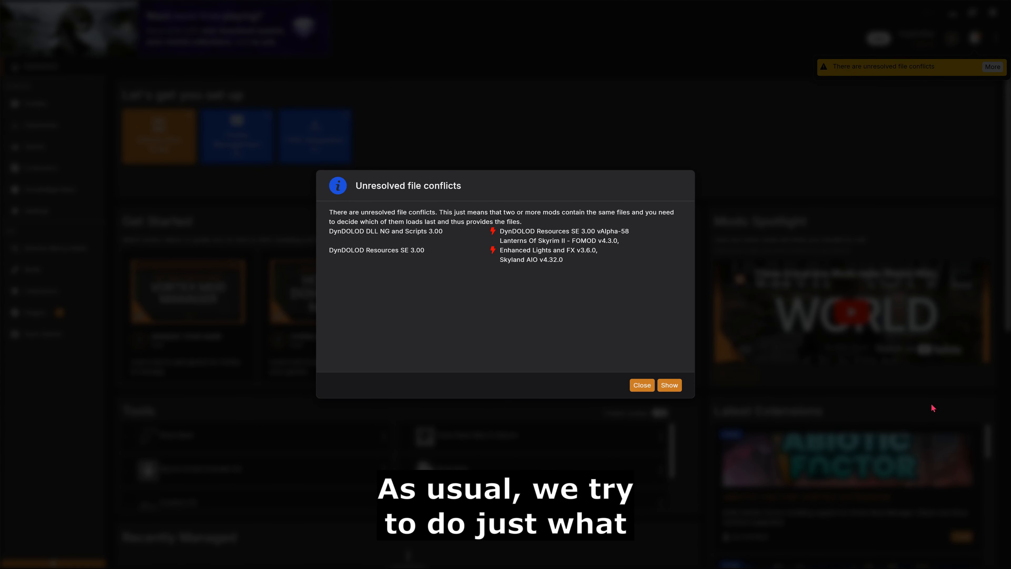
left_click(679, 386)
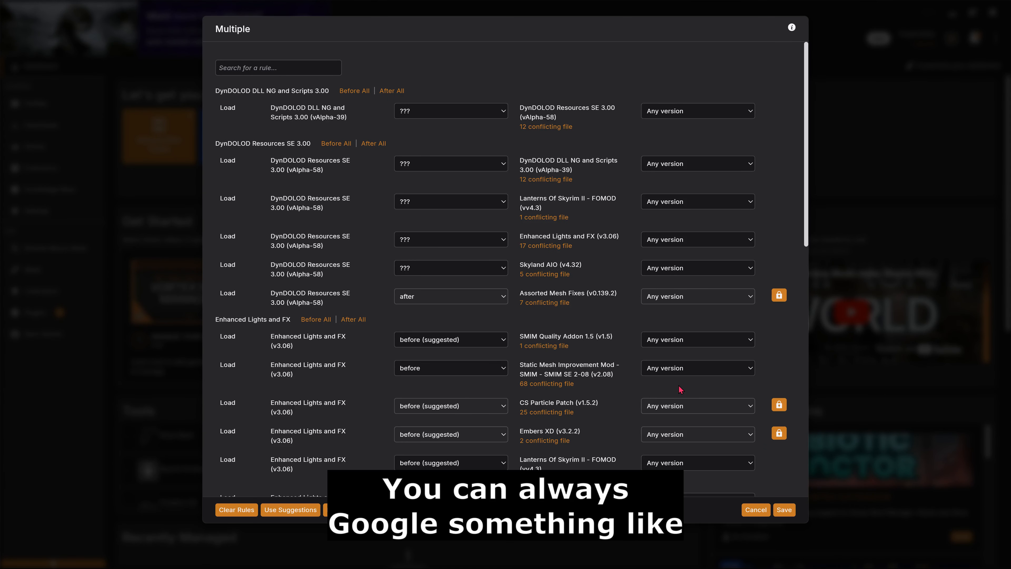
left_click(500, 114)
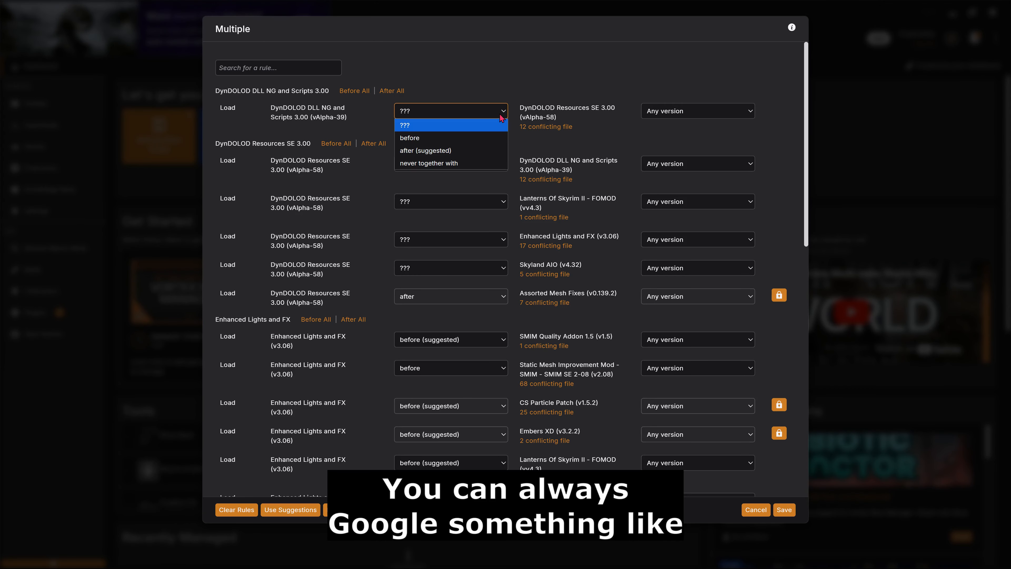
left_click(486, 150)
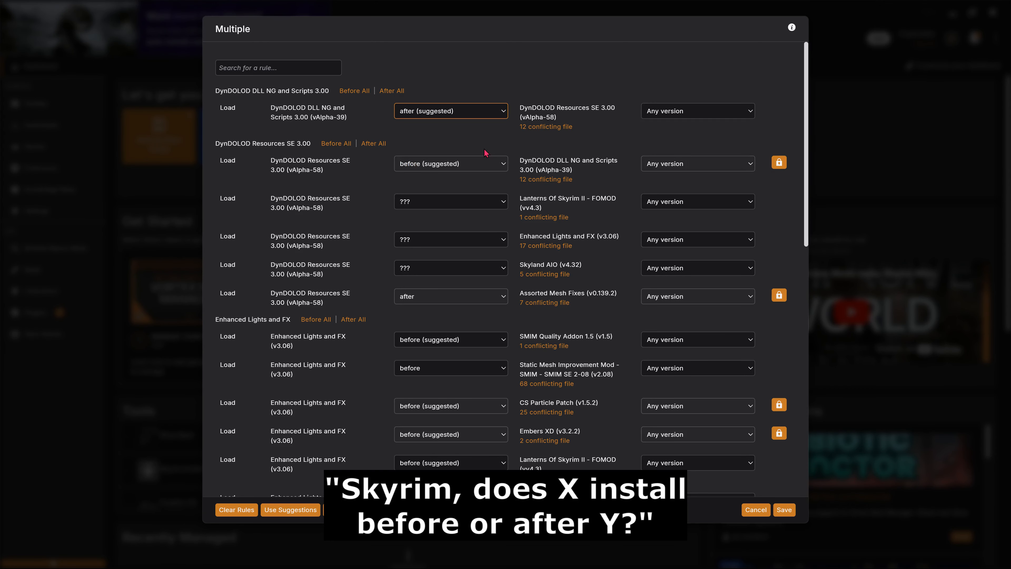
left_click(501, 204)
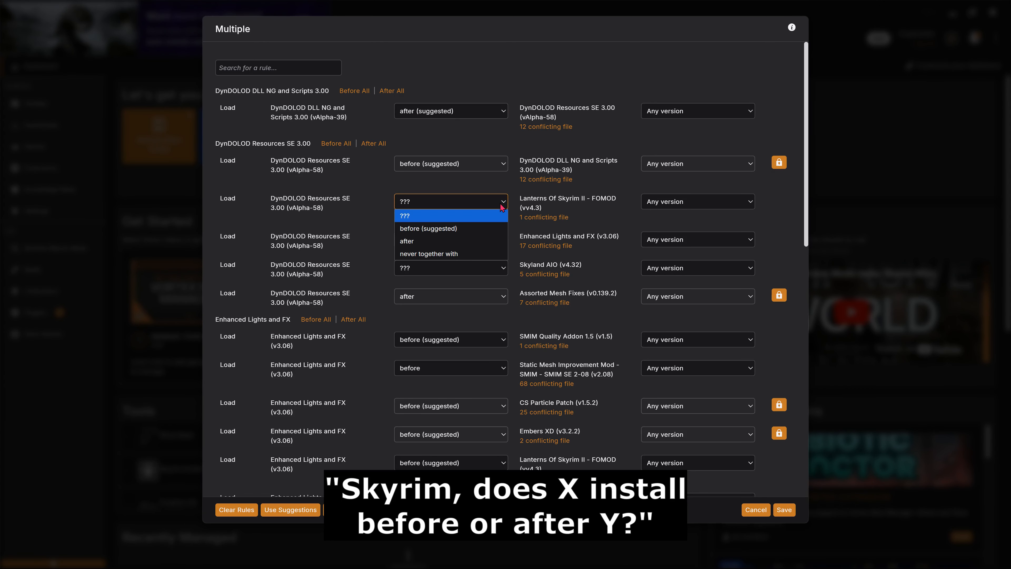
left_click(495, 232)
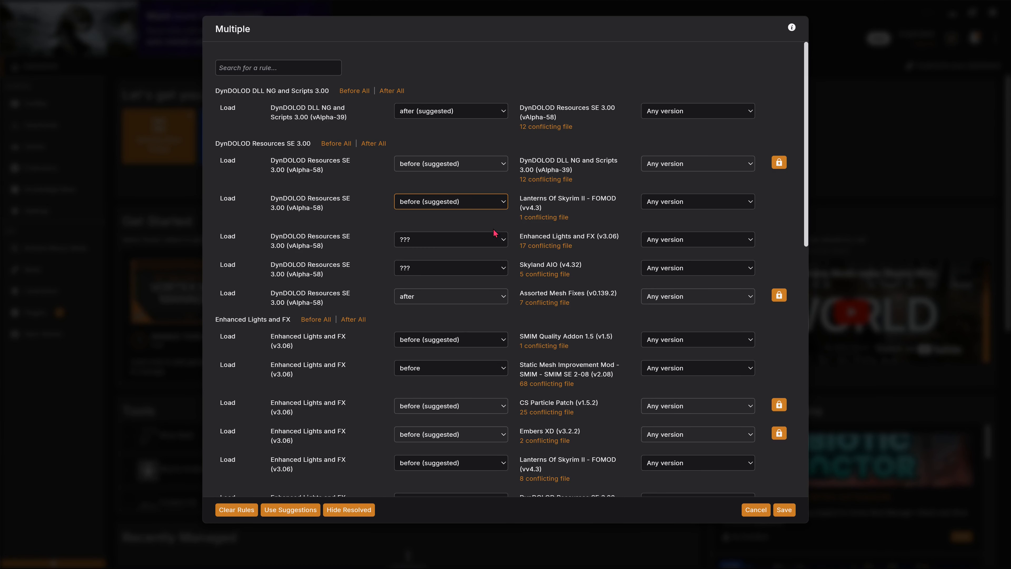
Step: Load DynDOLOD Resources SE after both Enhanced Lights and FX and Skyland AIO, and save the conflict rules
left_click(500, 243)
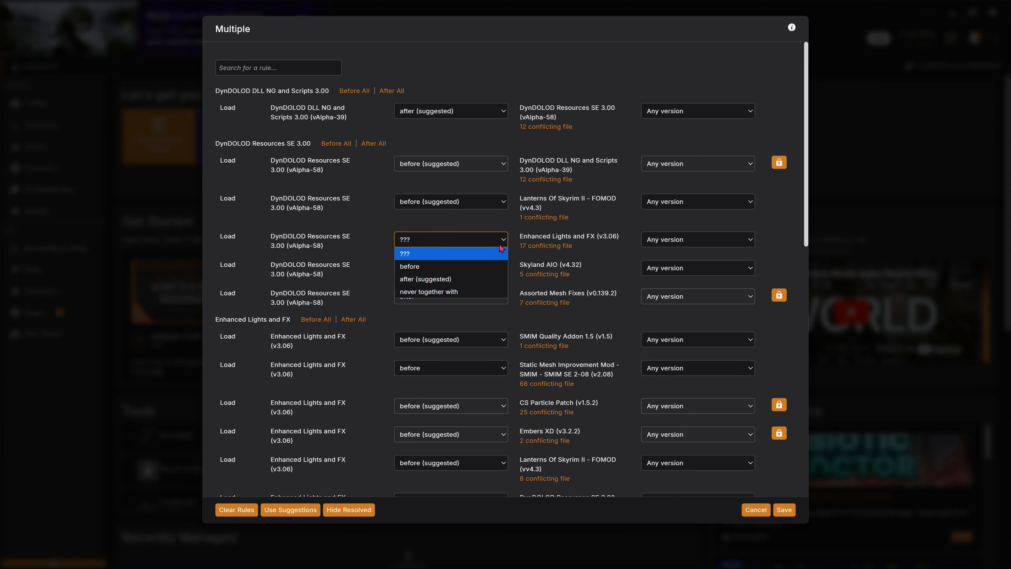
left_click(497, 279)
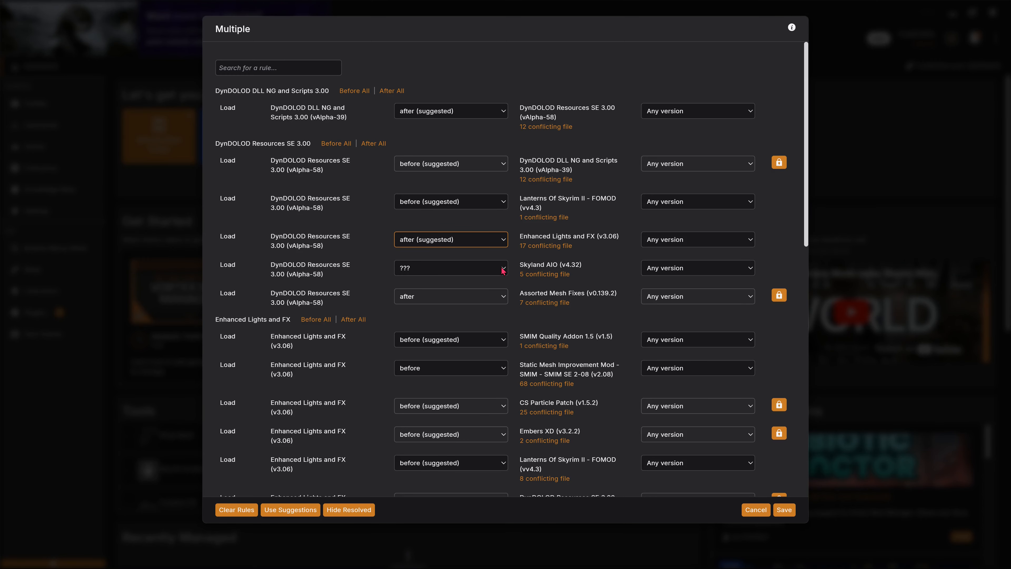
left_click(502, 271)
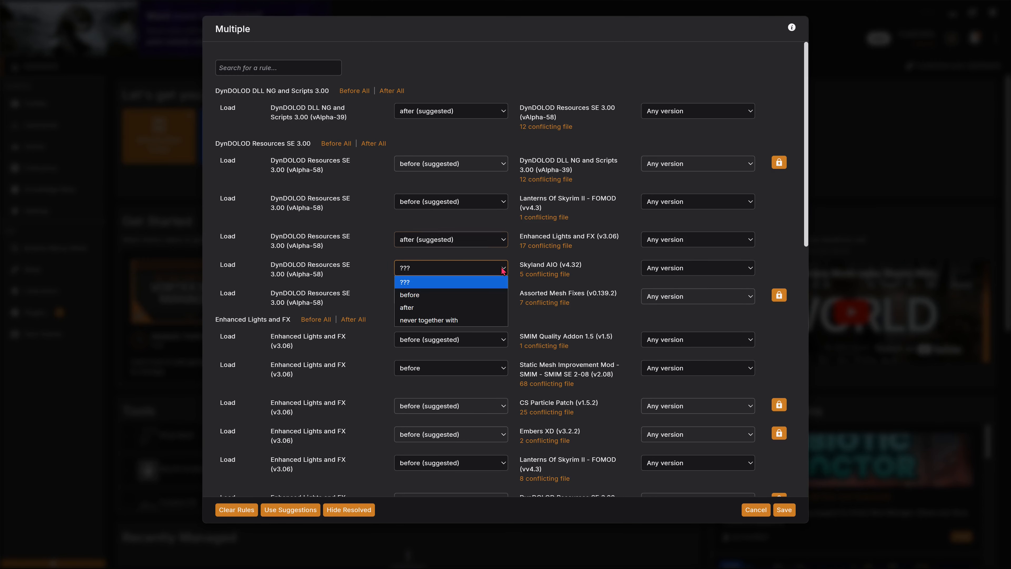
left_click(492, 309)
scroll(482, 403, "down", 3)
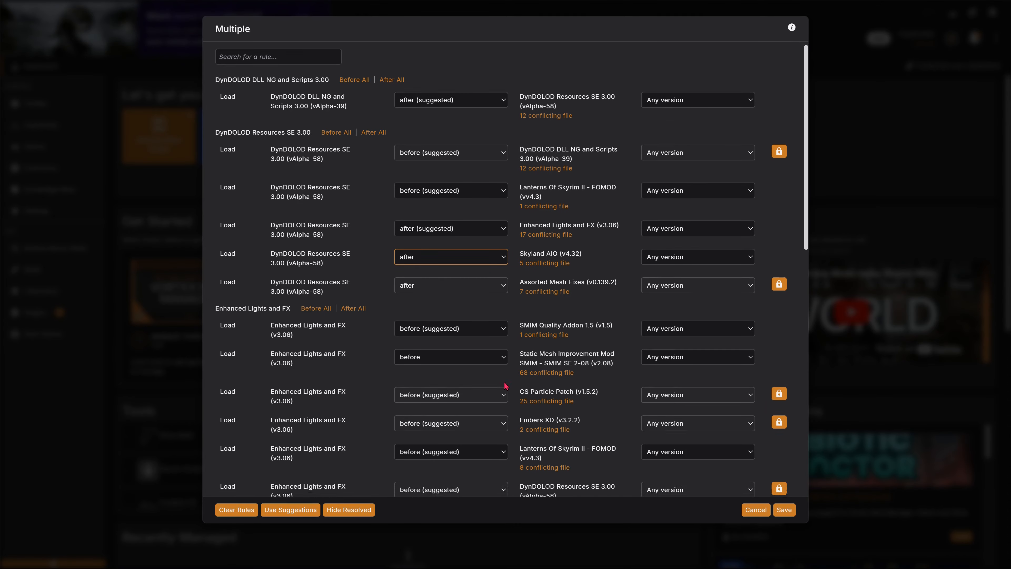
scroll(482, 403, "down", 10)
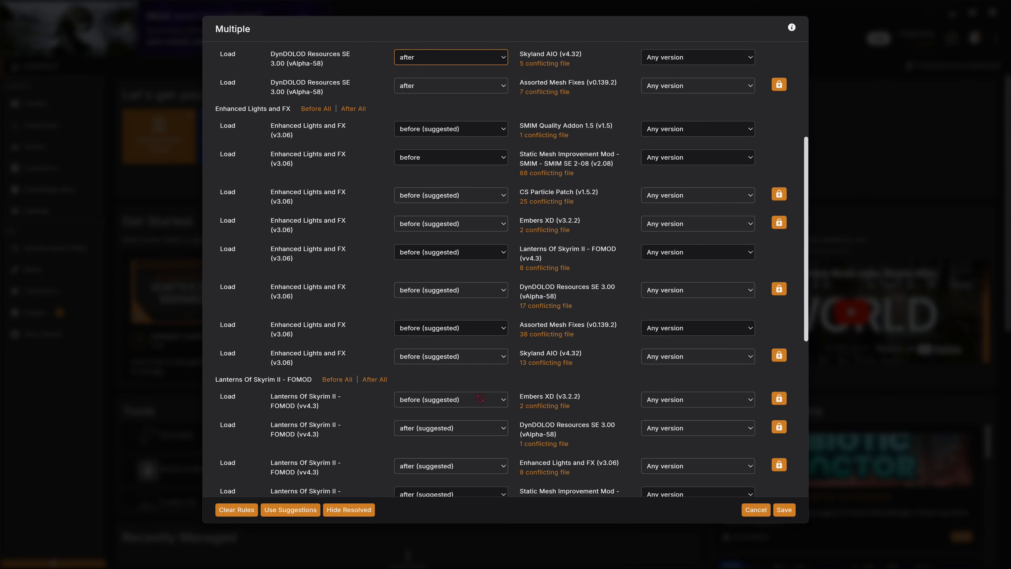
scroll(500, 423, "down", 10)
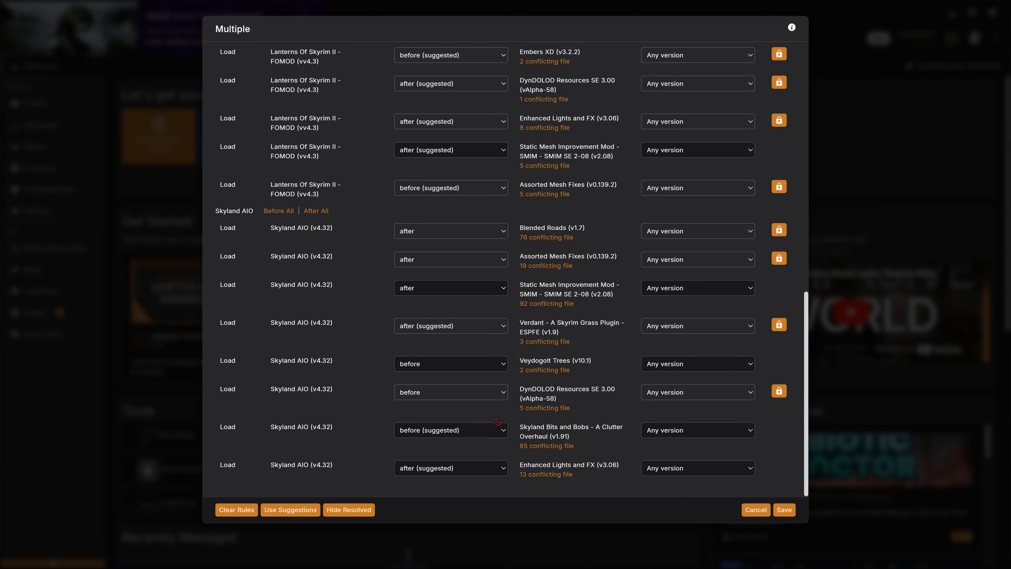
left_click(784, 510)
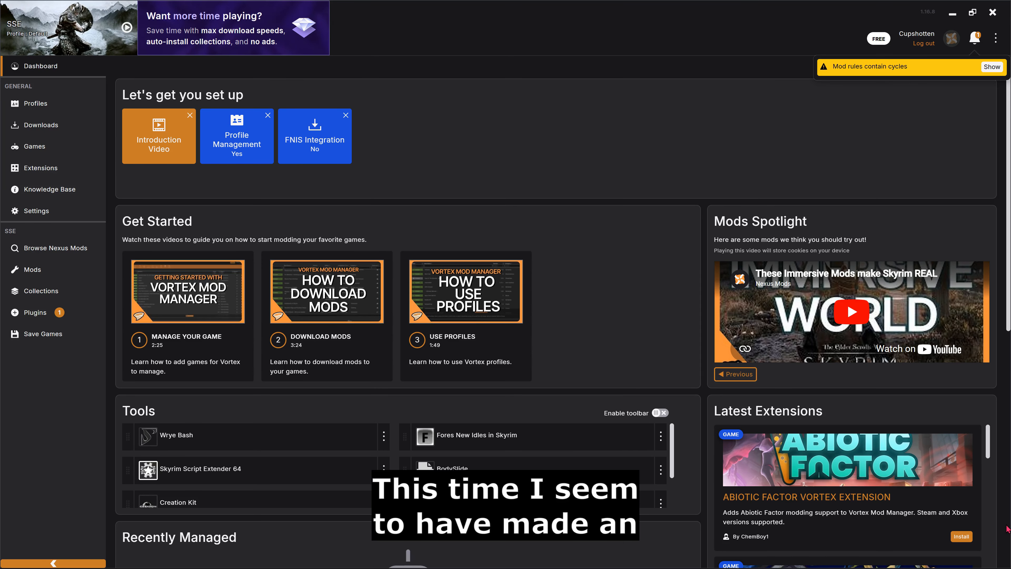
Step: Resolve the mod rule cycle by flipping the Skyland AIO–DynDOLOD Resources SE rule and removing the DynDOLOD Resources SE–Lanterns Of Skyrim II rule
left_click(991, 67)
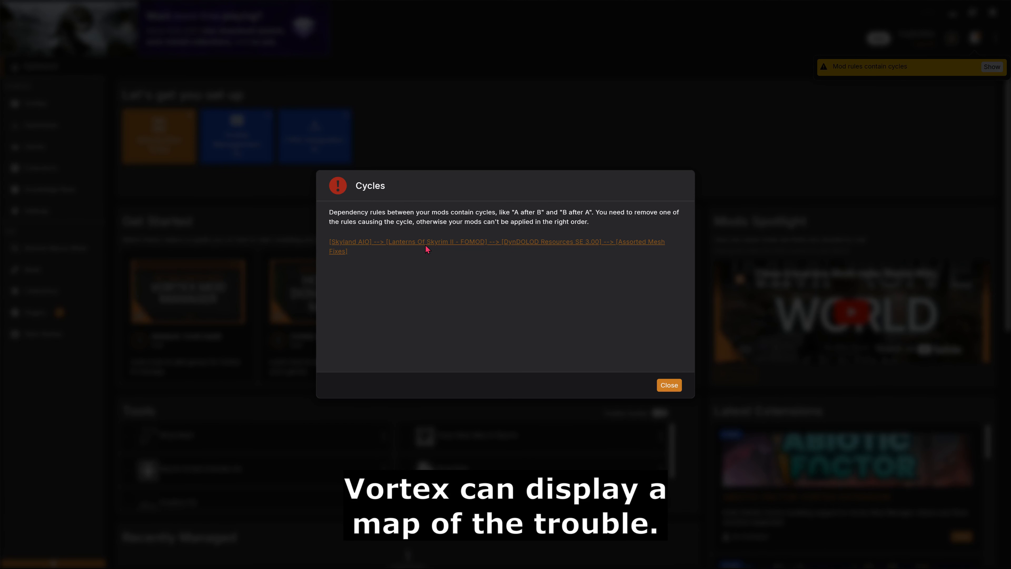
left_click(426, 245)
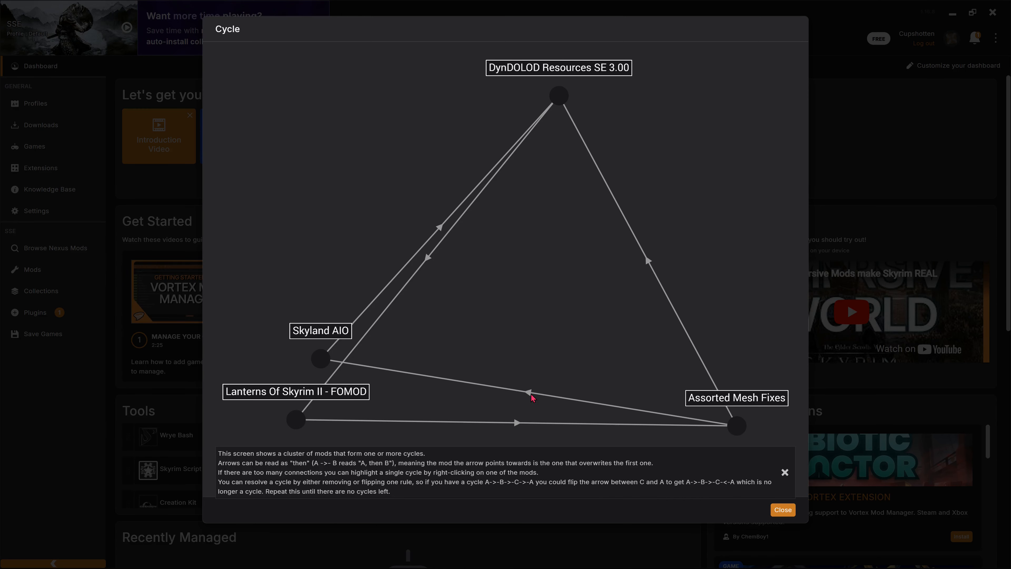
right_click(440, 226)
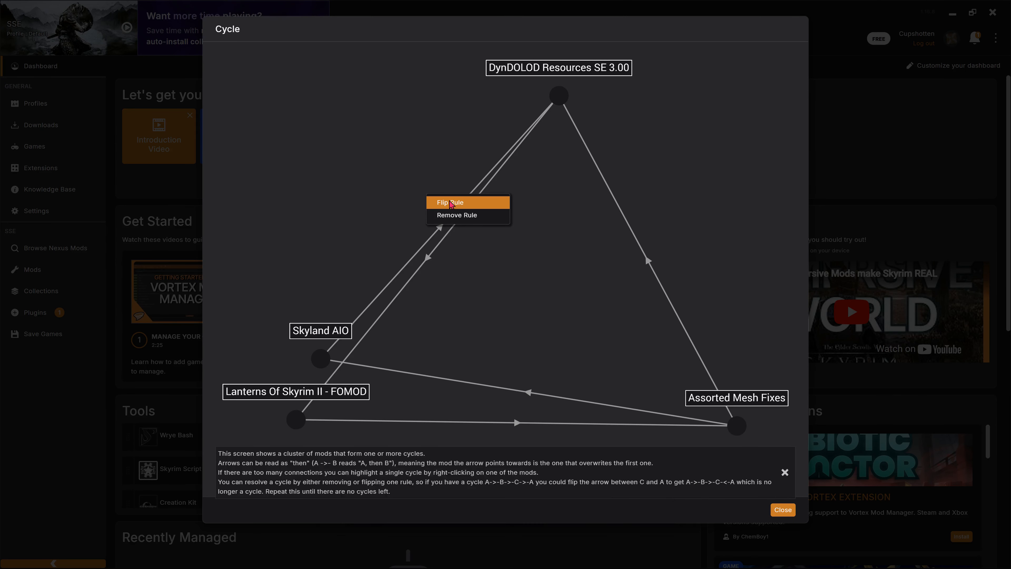
left_click(450, 203)
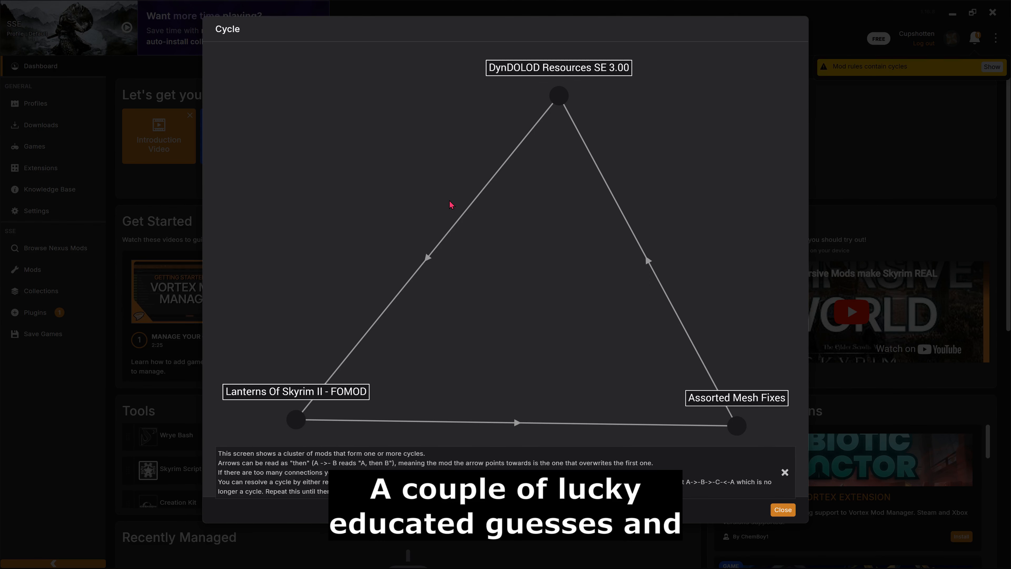
right_click(426, 261)
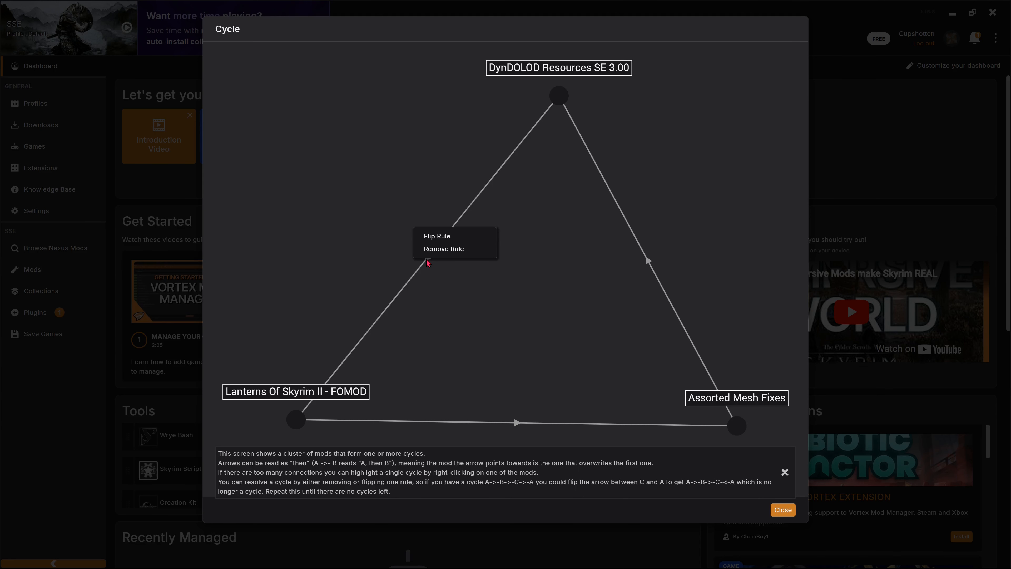
left_click(447, 249)
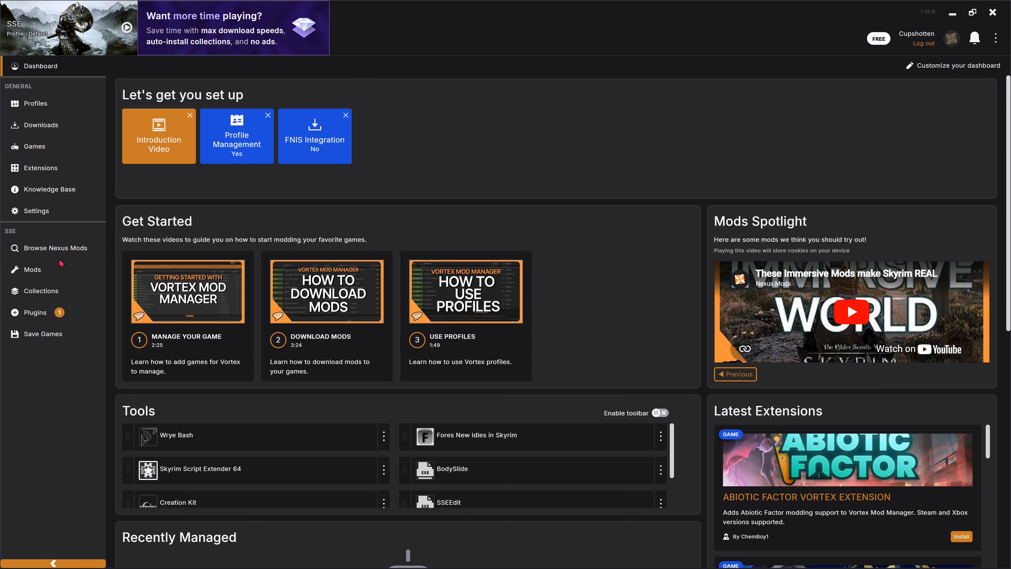
Step: Sort the mod list by deploy order, check the DynDOLOD entries and open the file conflicts of Veydogolt Trees
left_click(35, 270)
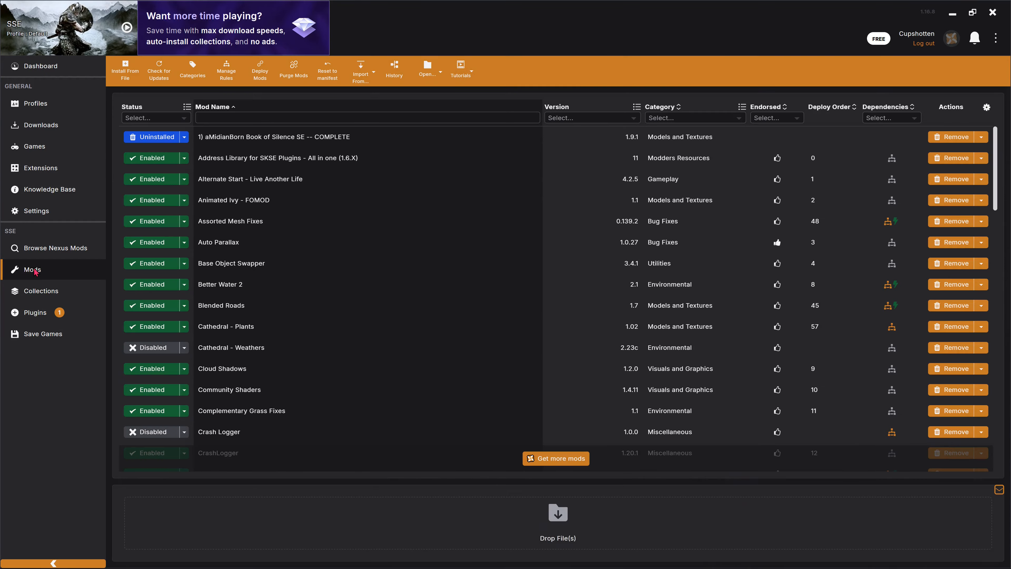
left_click(838, 107)
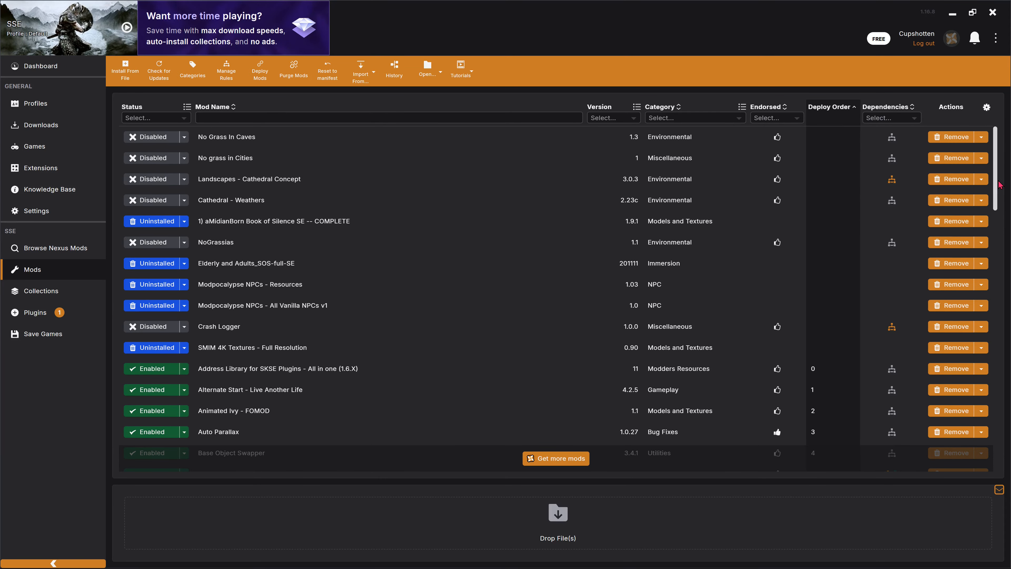
scroll(997, 256, "down", 4)
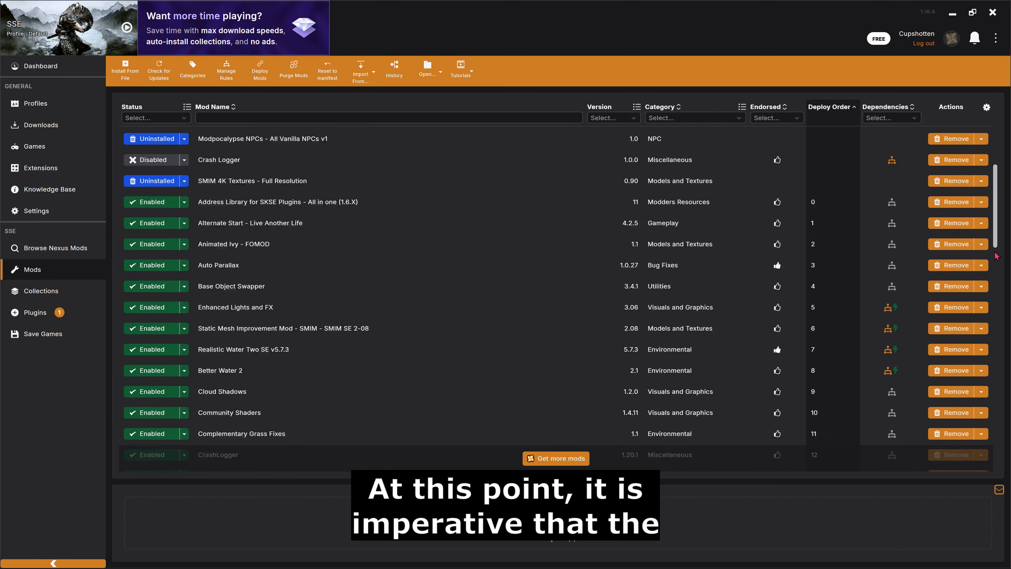
scroll(996, 256, "down", 15)
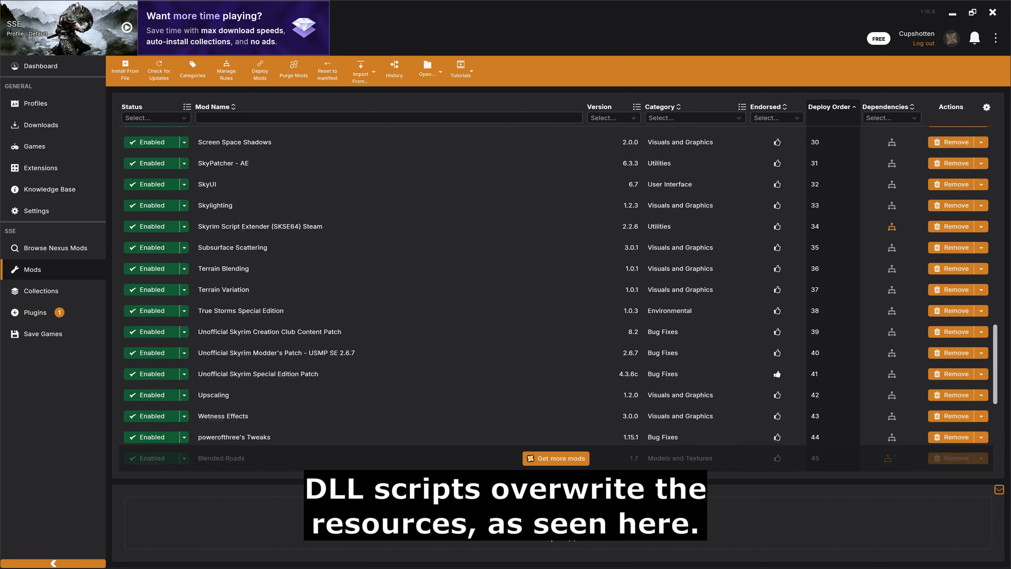
scroll(997, 256, "down", 7)
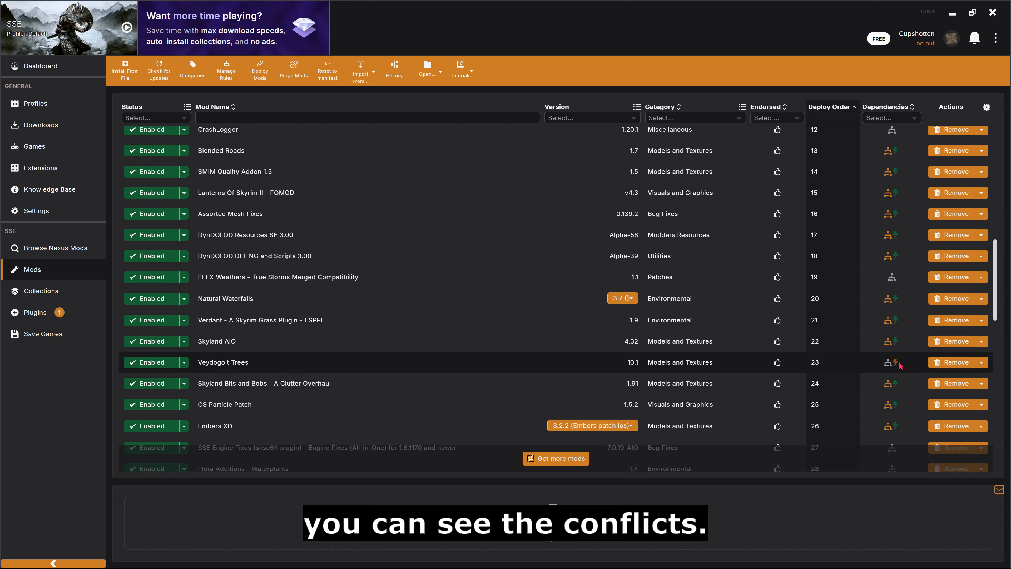
mouse_move(901, 365)
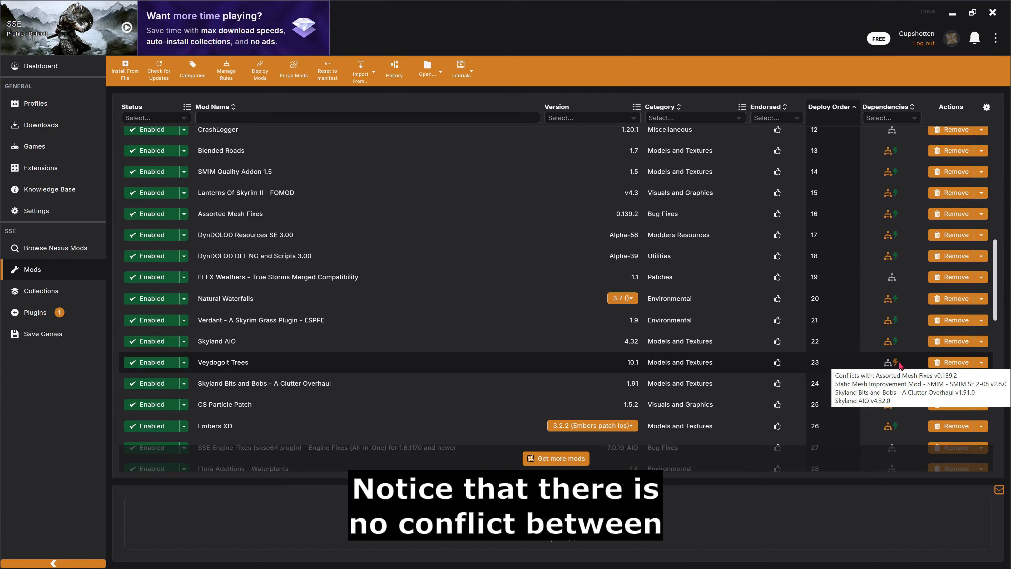
left_click(896, 362)
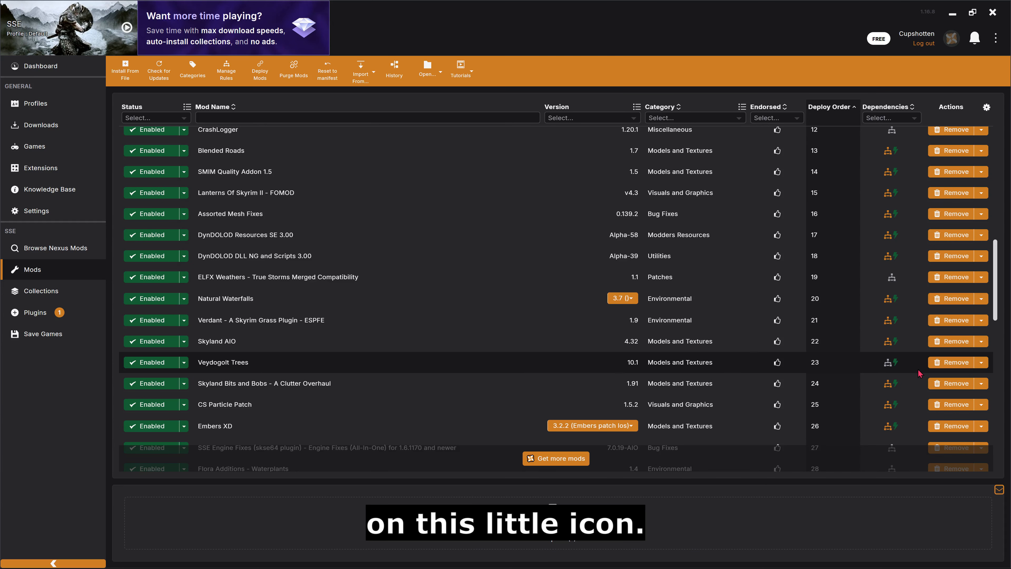
Step: Add and save a dependency rule that Veydogolt Trees must deploy before DynDOLOD DLL NG and Scripts 3.00
left_click_drag(883, 367, 888, 367)
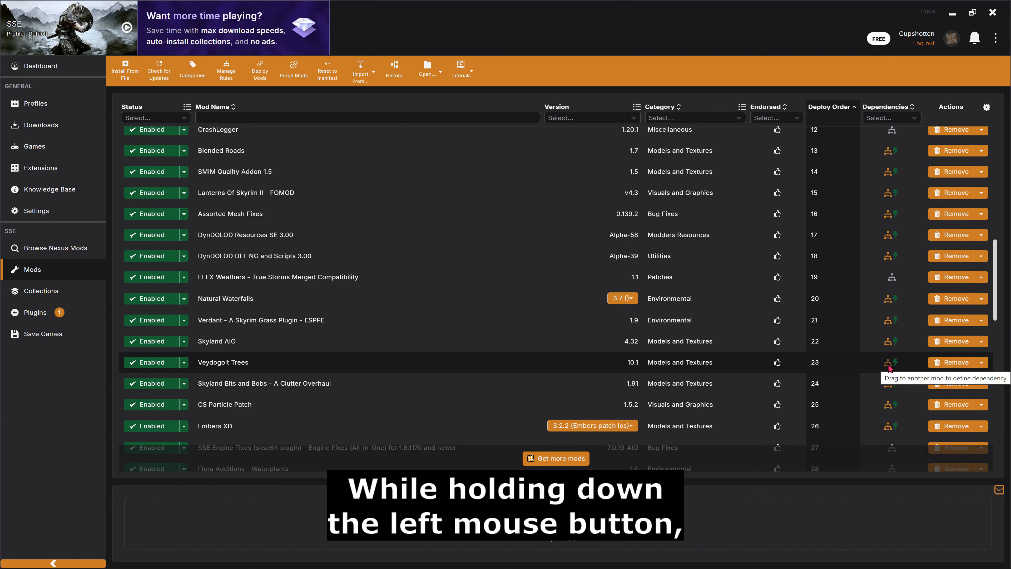
left_click_drag(888, 367, 893, 262)
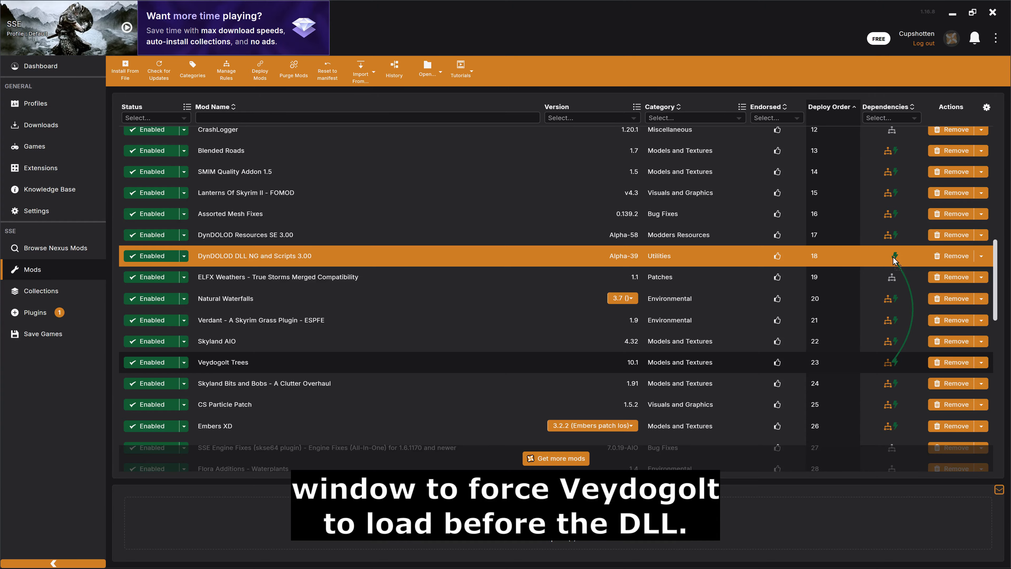
left_click_drag(893, 261, 895, 262)
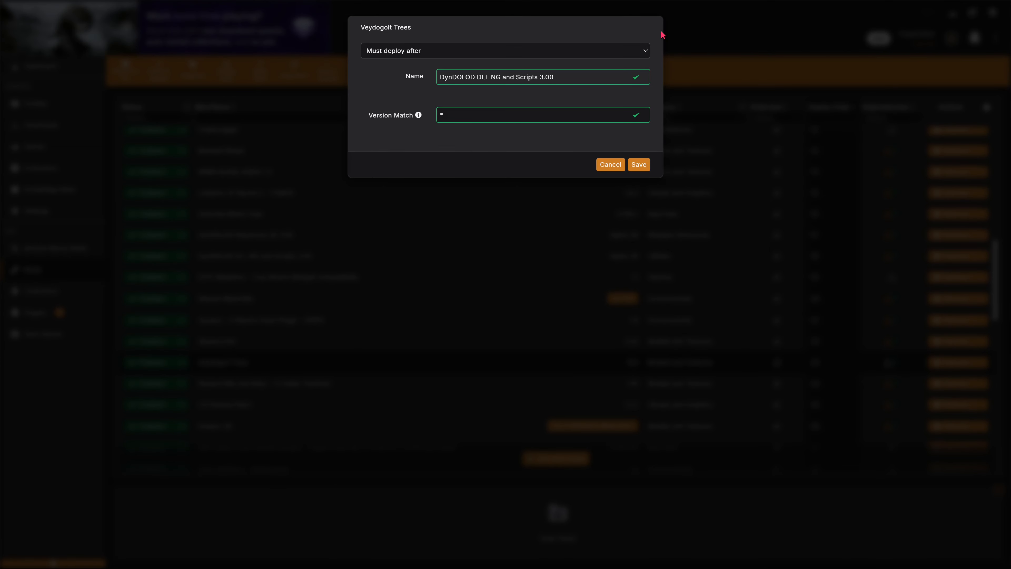
left_click(647, 52)
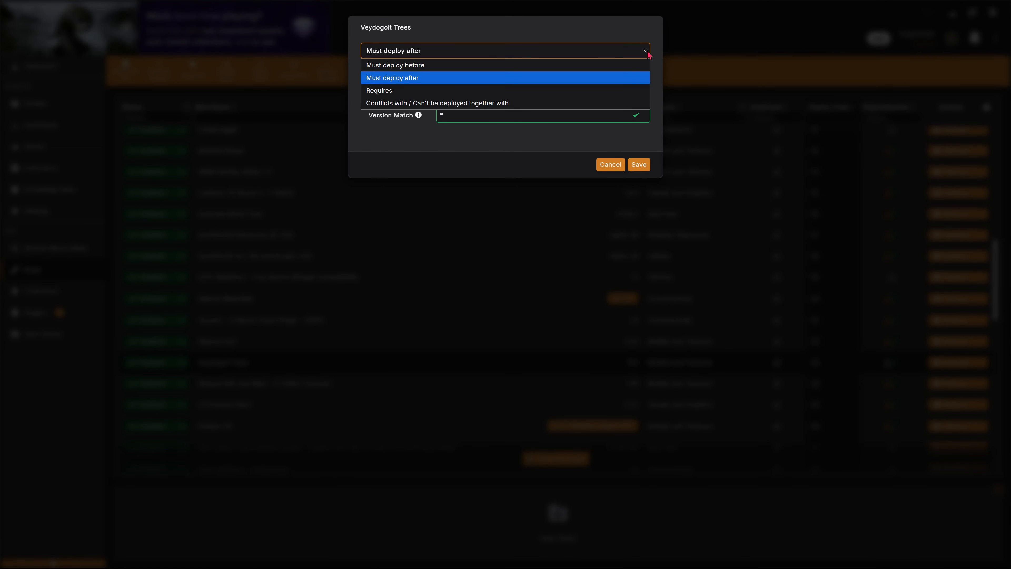
left_click(645, 66)
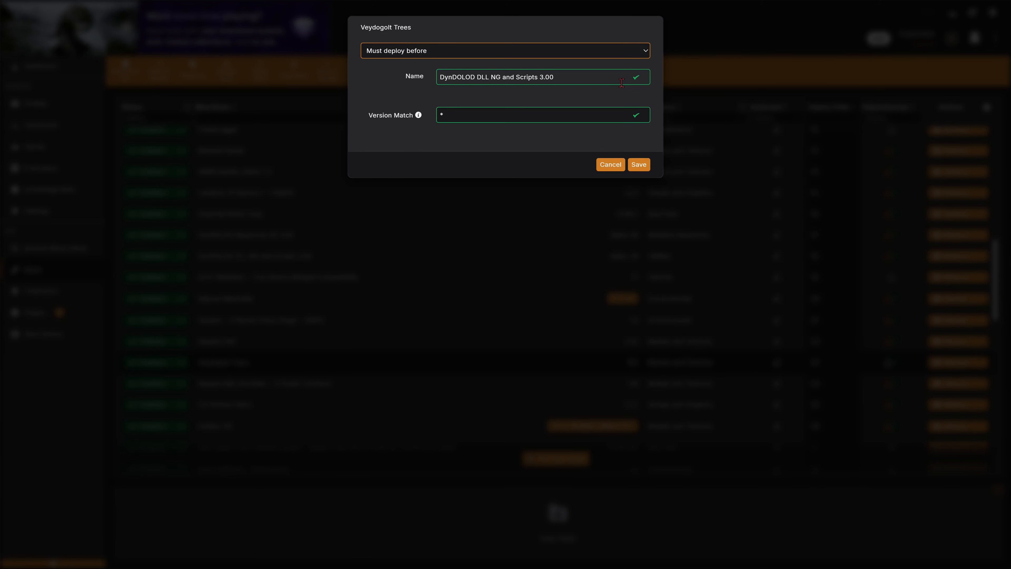
left_click(648, 167)
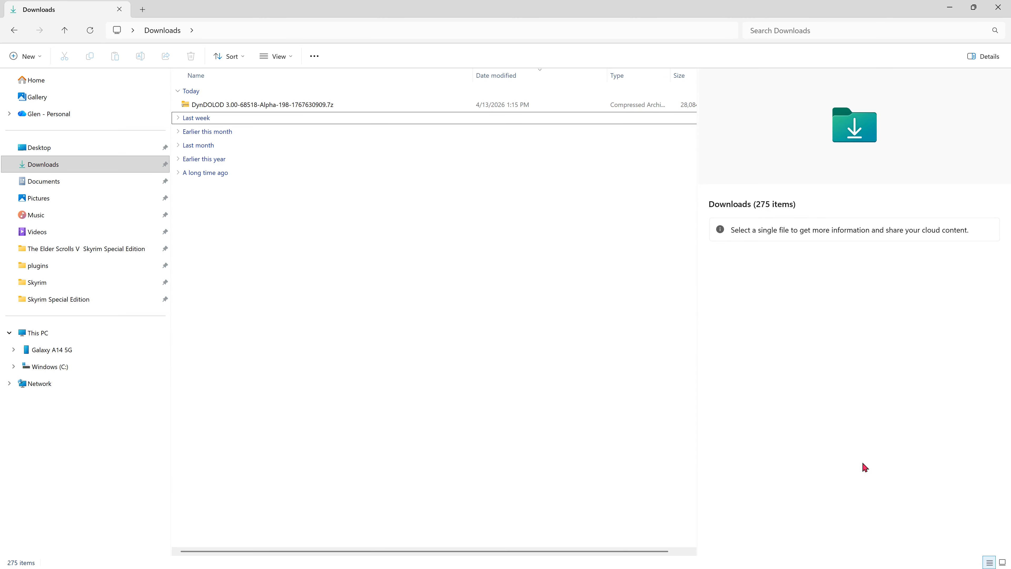
Step: Create a folder named Mods in the root of the Windows (C:) drive and open it
left_click(72, 375)
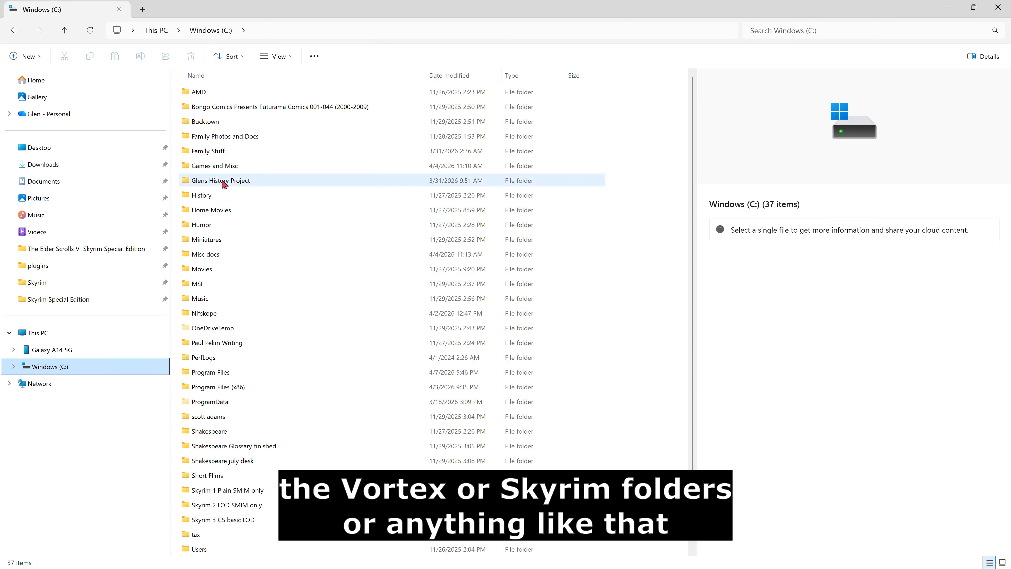
left_click(29, 56)
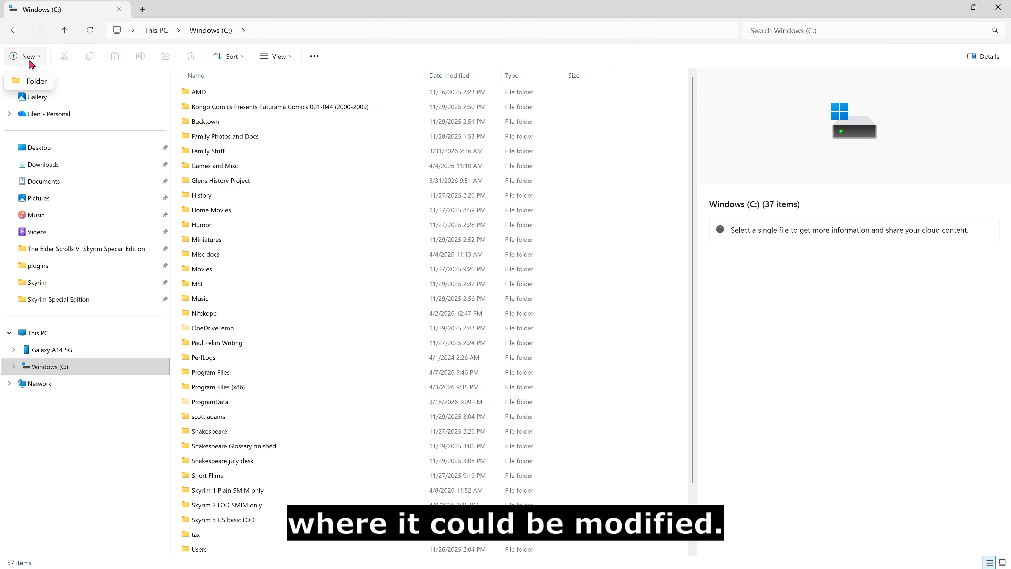
left_click(33, 81)
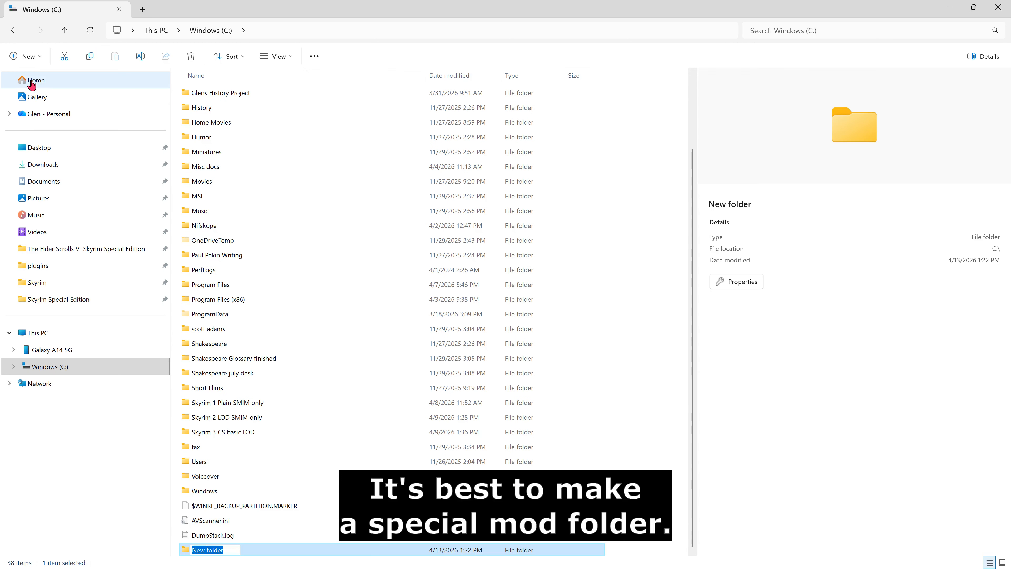
left_click(223, 551)
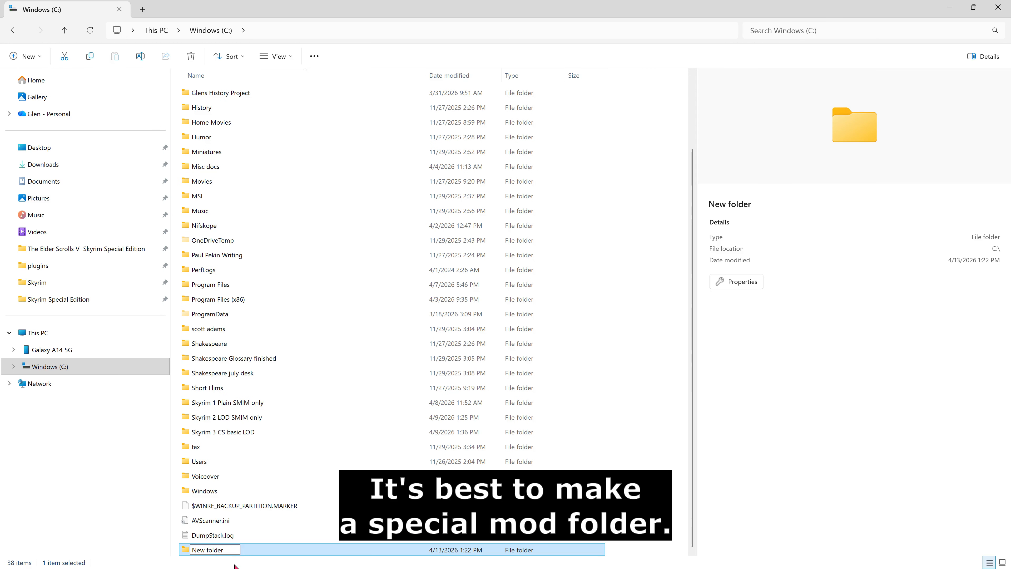
key("BackSpace")
key("BackSpace")
key("BackSpace")
key("BackSpace")
key("BackSpace")
key("BackSpace")
key("BackSpace")
key("BackSpace")
key("BackSpace")
key("BackSpace")
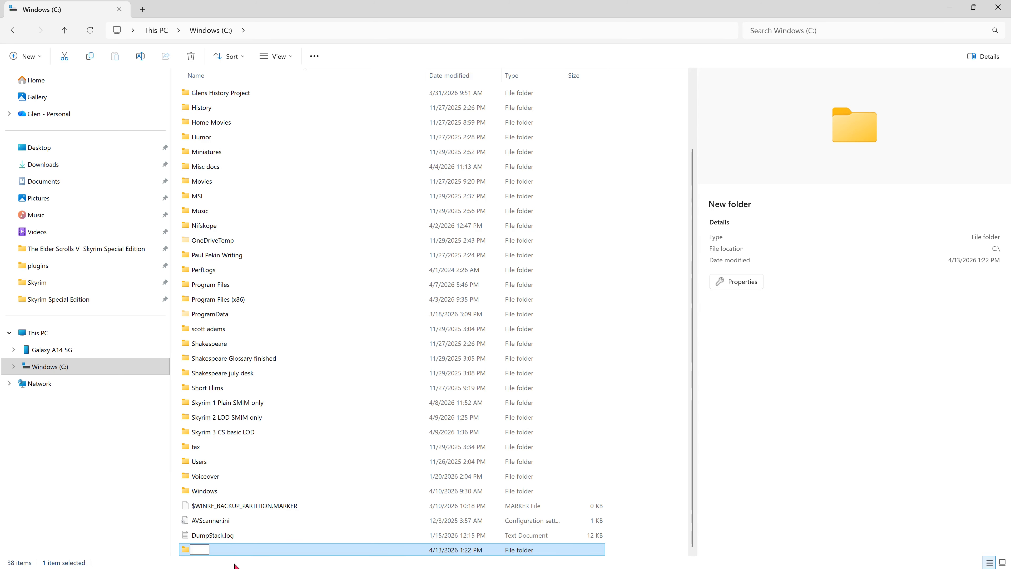
type("Mods")
key("Return")
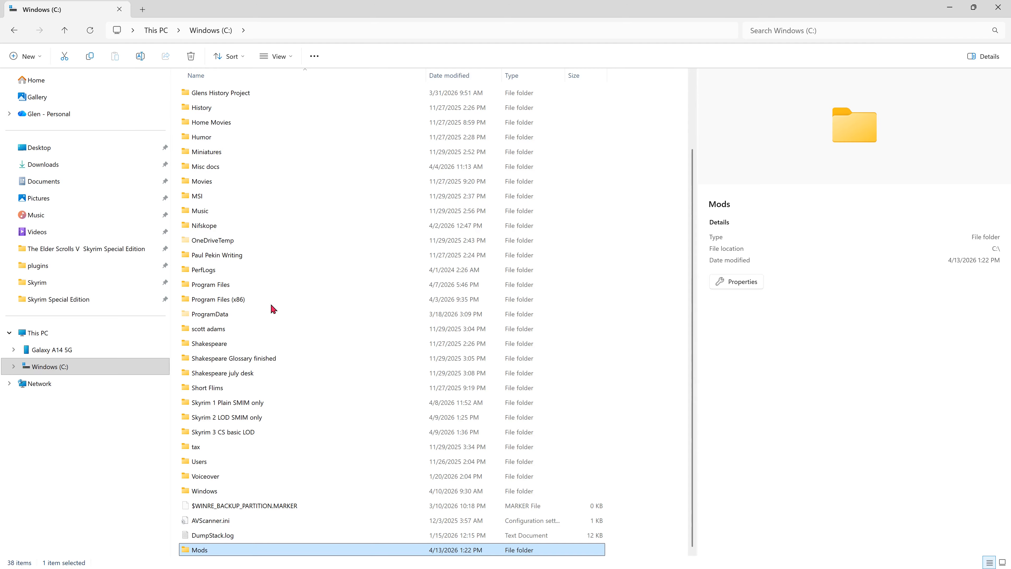
left_click(210, 79)
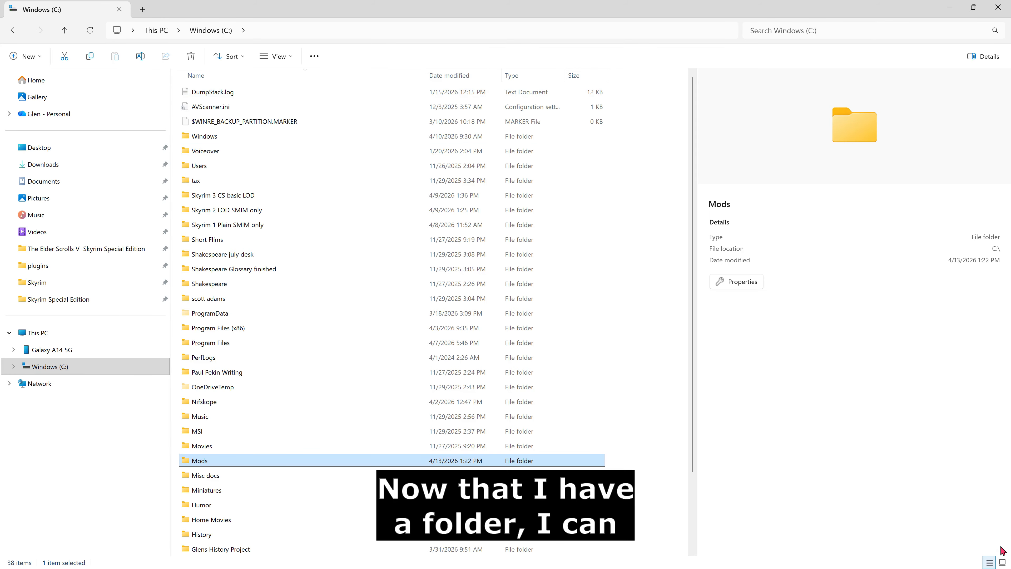
double_click(184, 462)
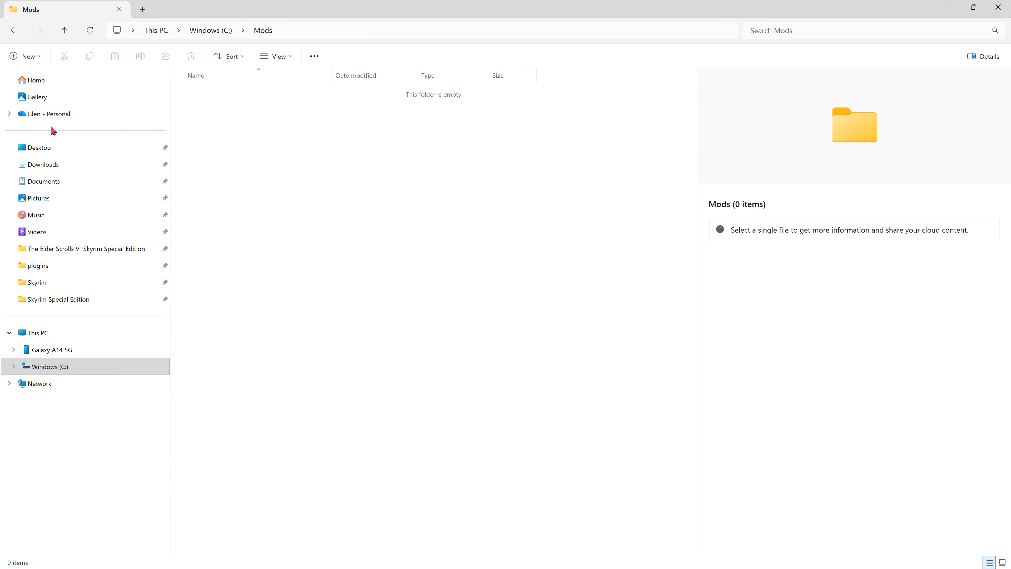
Step: Extract the downloaded archive DynDOLOD 3.00-68518-Alpha-198-1767630909.7z from Downloads into C:\Mods
left_click(66, 169)
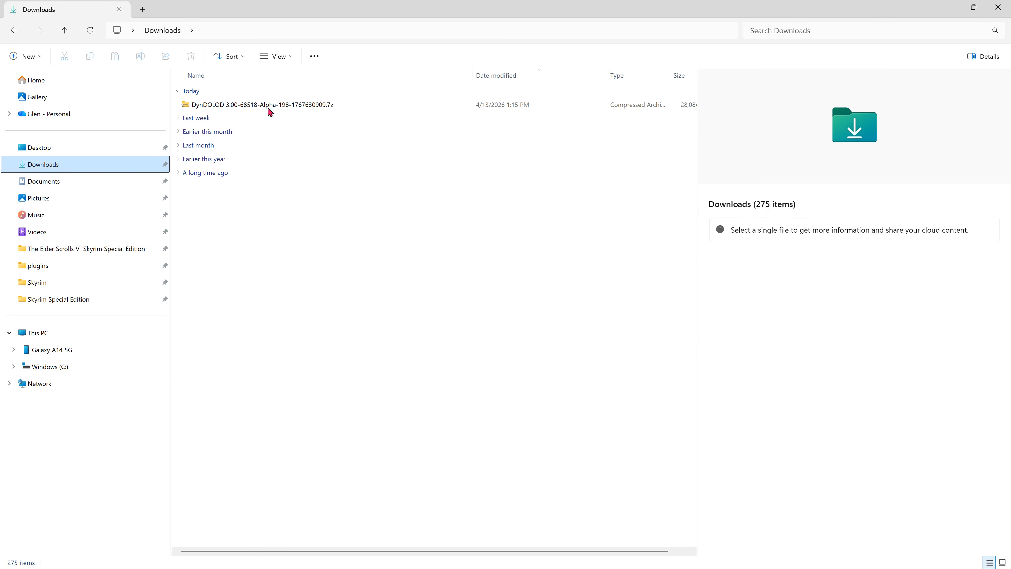
right_click(333, 108)
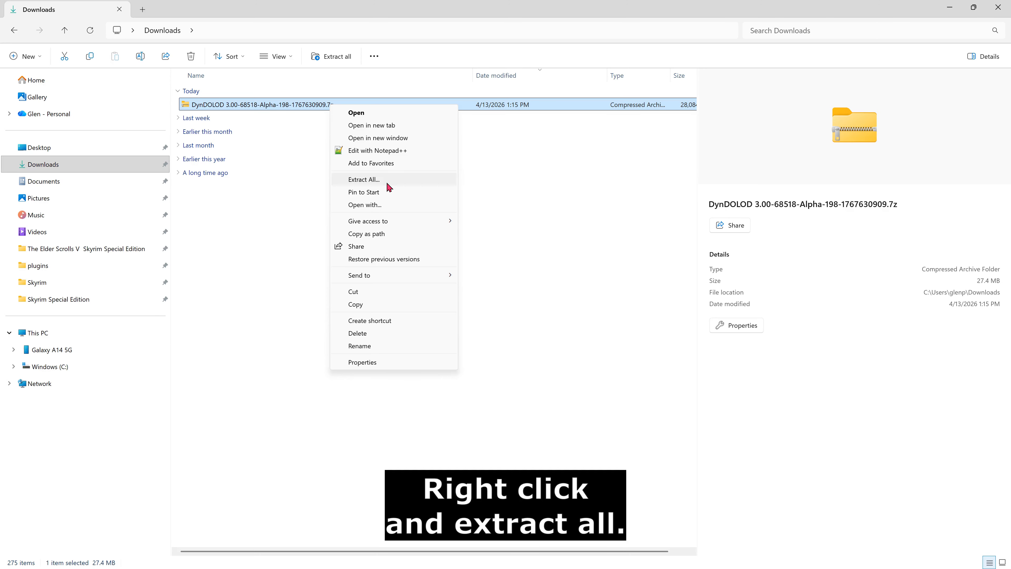
left_click(364, 180)
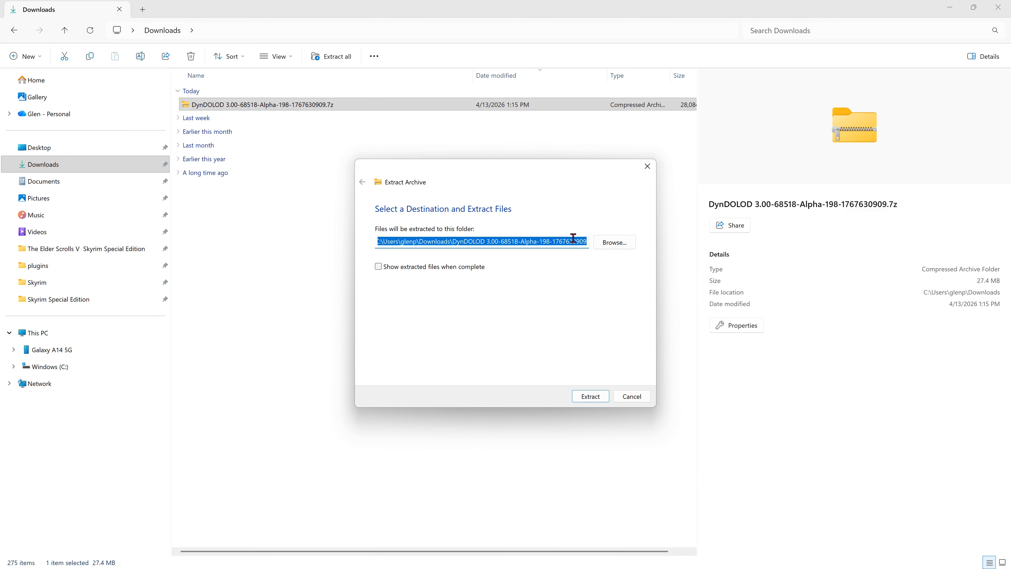
left_click(622, 244)
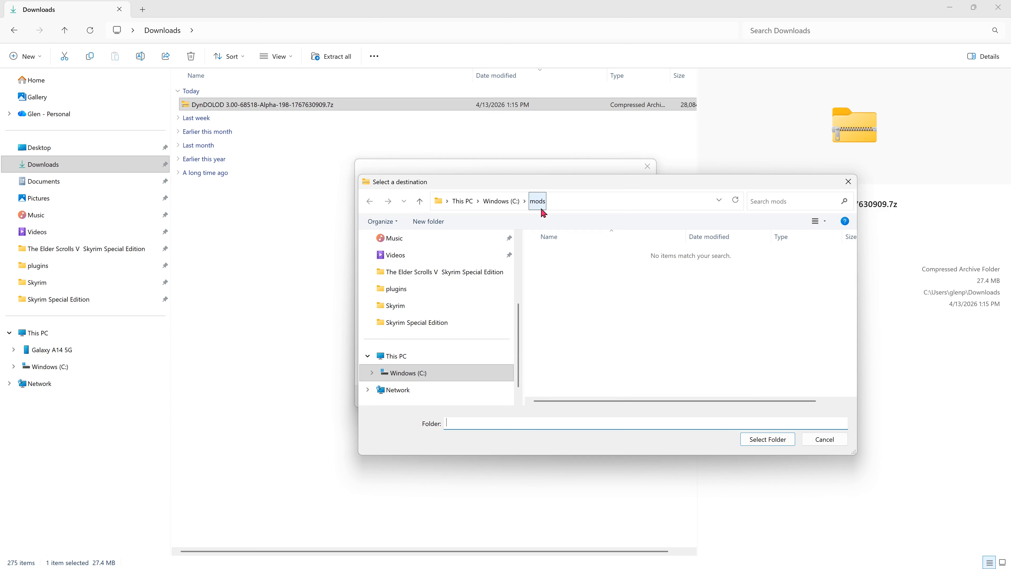
left_click(783, 442)
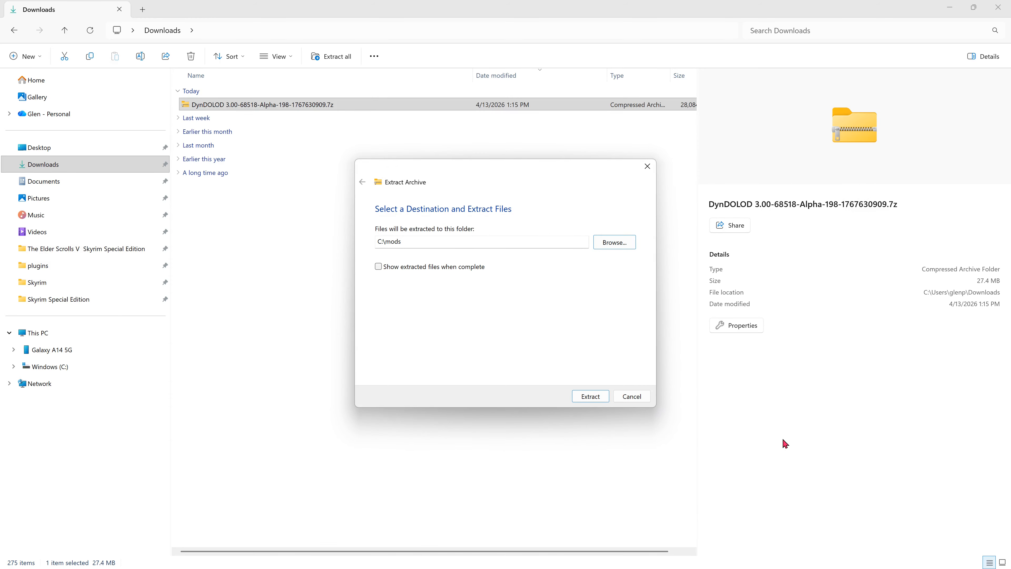
left_click(603, 402)
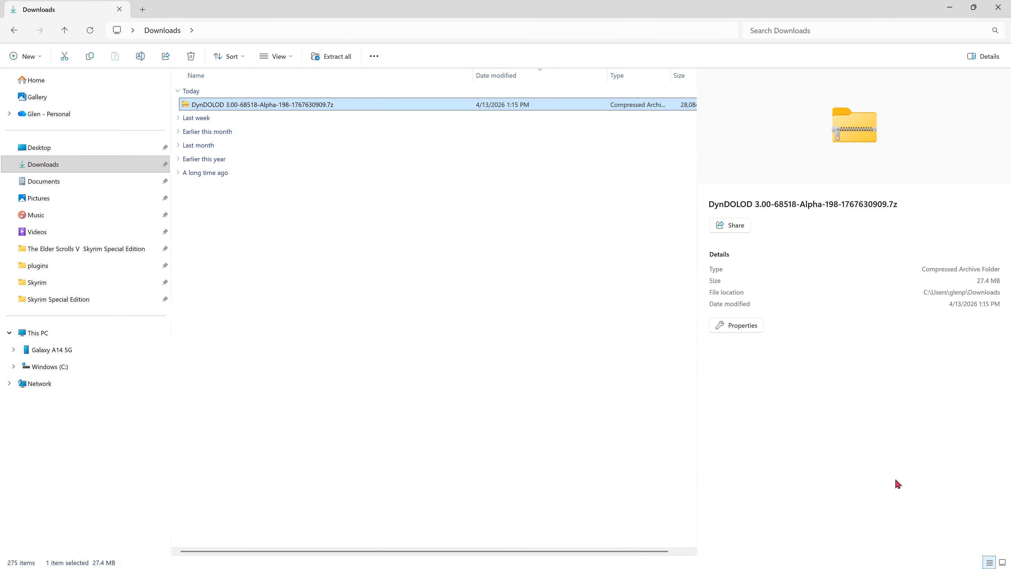
Step: Open the extracted DynDOLOD folder inside C:\Mods to check its contents
left_click(56, 369)
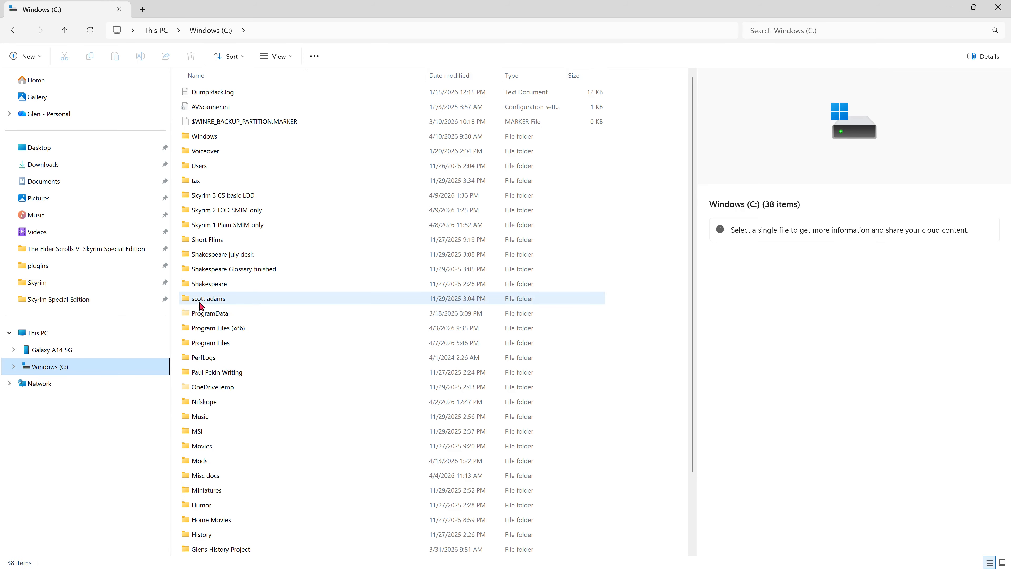
double_click(202, 461)
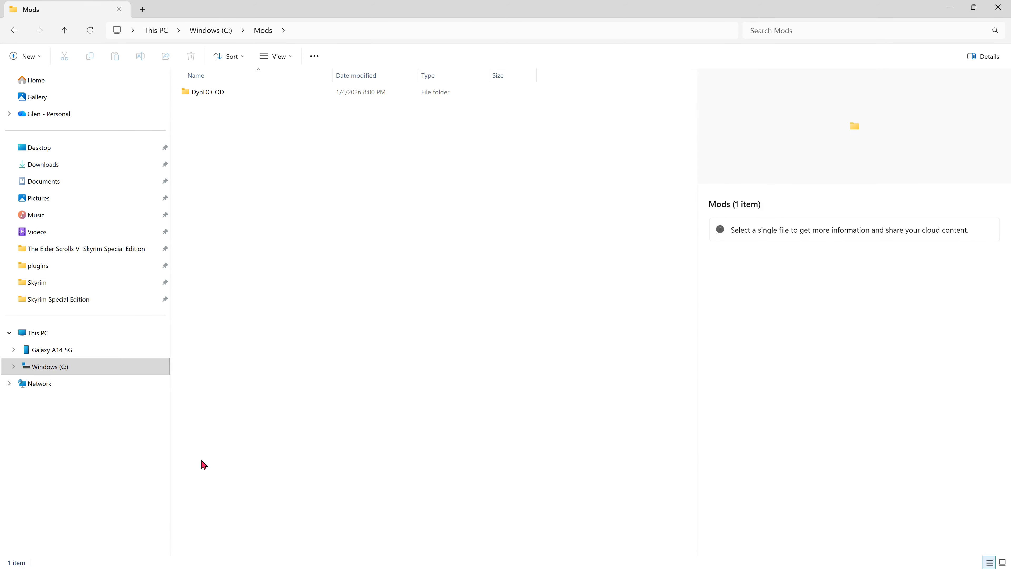
double_click(201, 97)
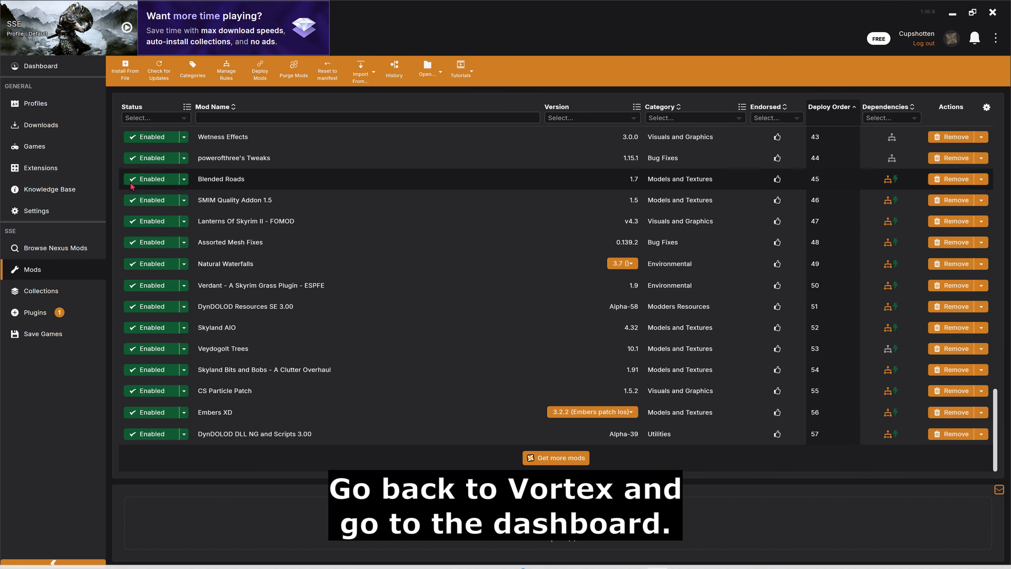
Step: Switch to the Vortex dashboard and start a new tool entry named TexGen
left_click(45, 67)
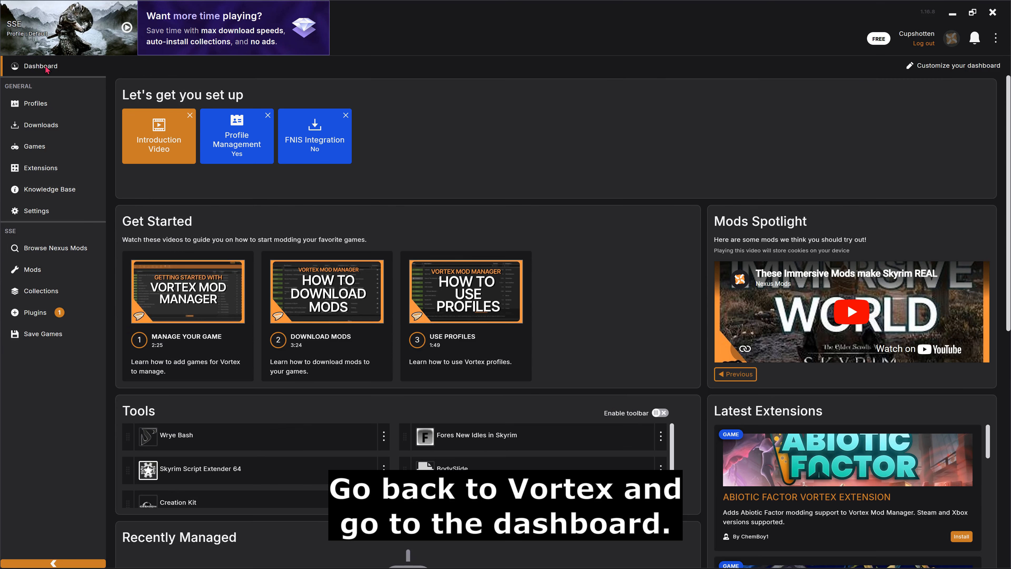
scroll(1003, 485, "down", 1)
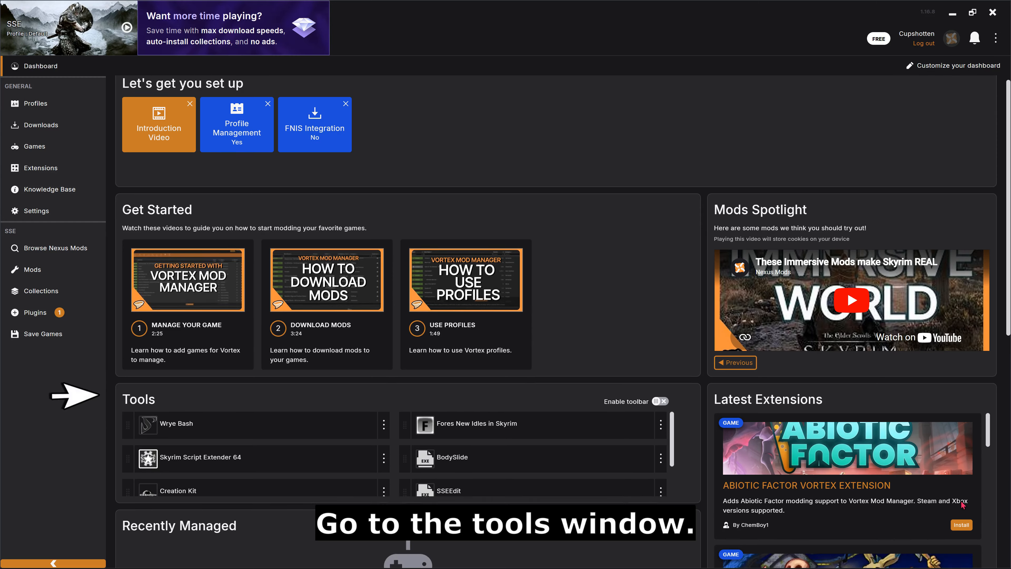
scroll(947, 474, "down", 1)
scroll(587, 432, "down", 2)
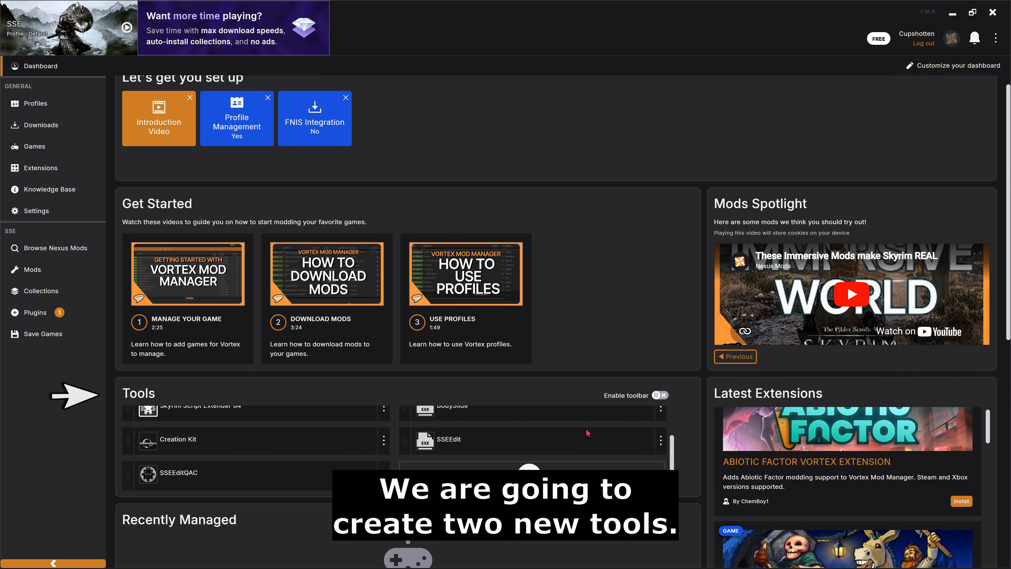
scroll(587, 432, "up", 2)
scroll(587, 433, "up", 1)
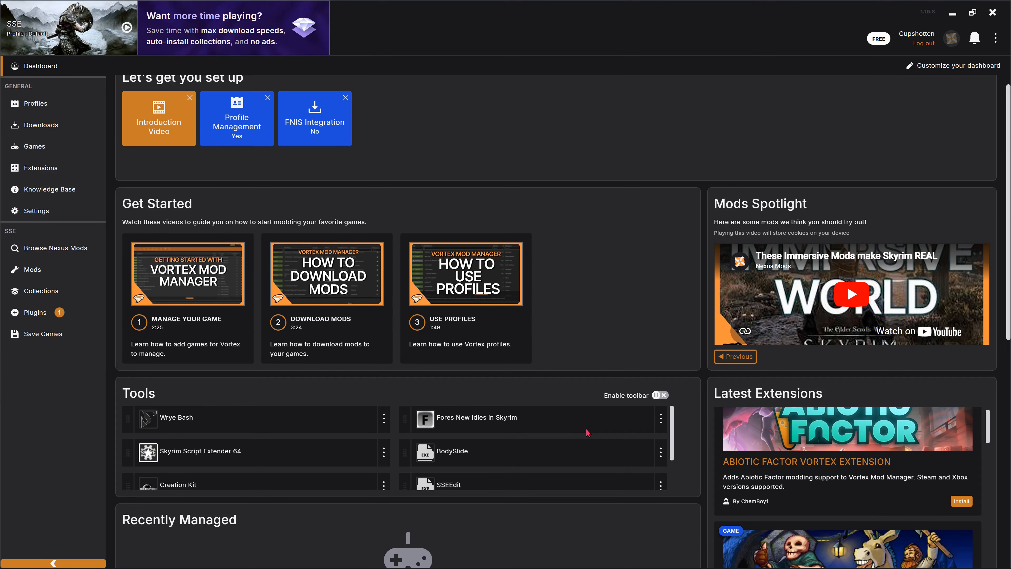
scroll(587, 432, "down", 3)
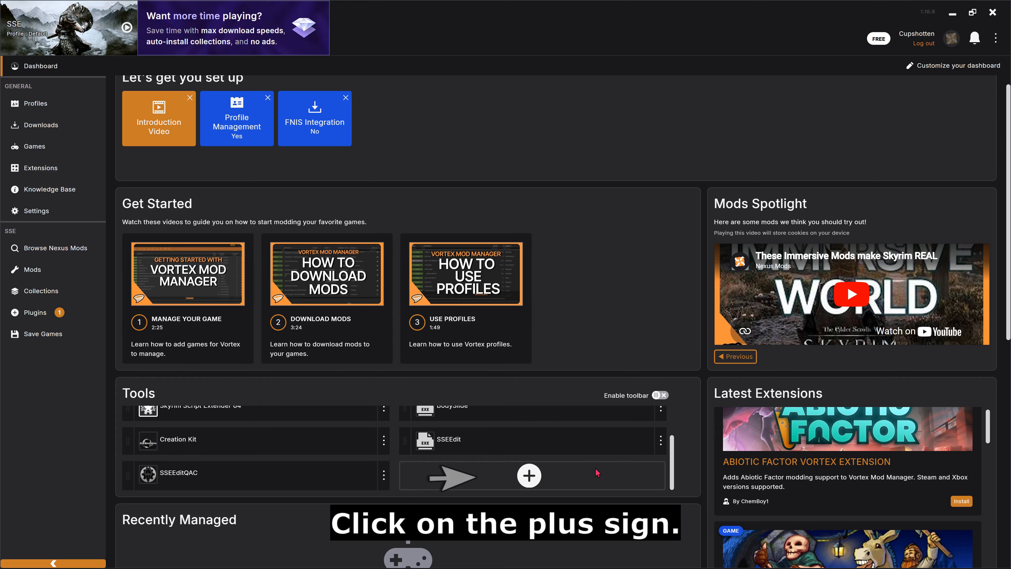
left_click(531, 478)
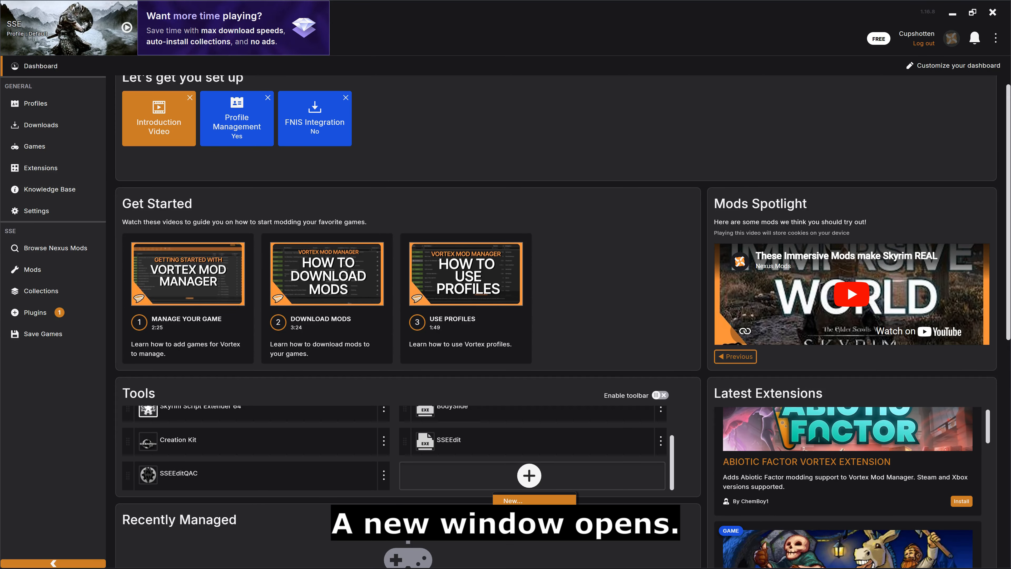
left_click(523, 506)
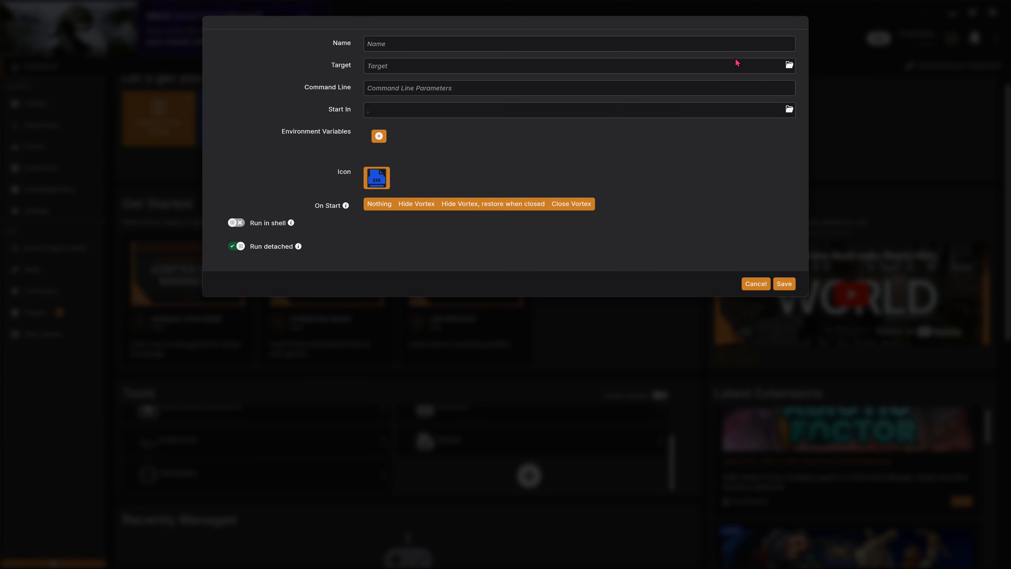
left_click(736, 50)
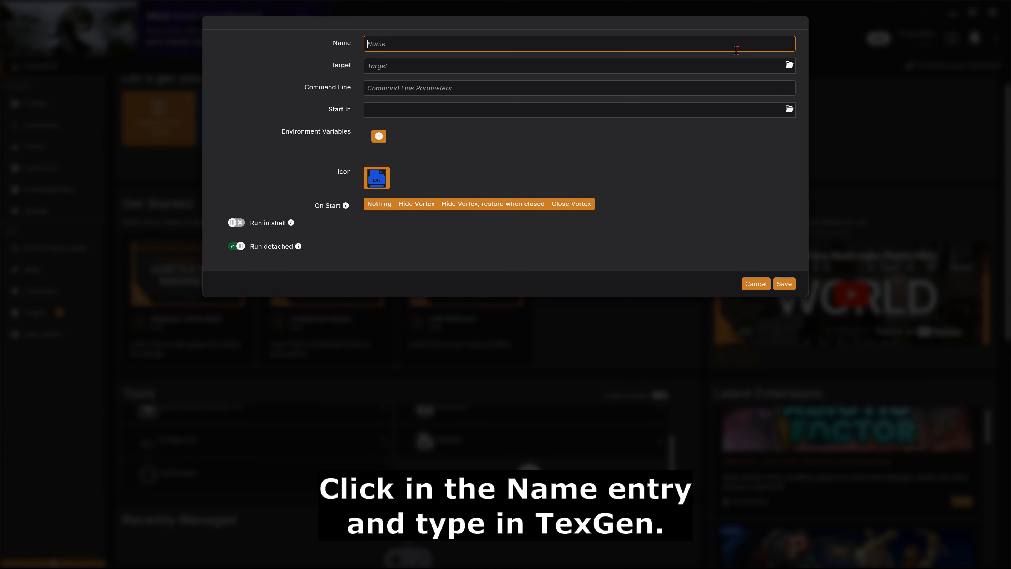
type("TexGen")
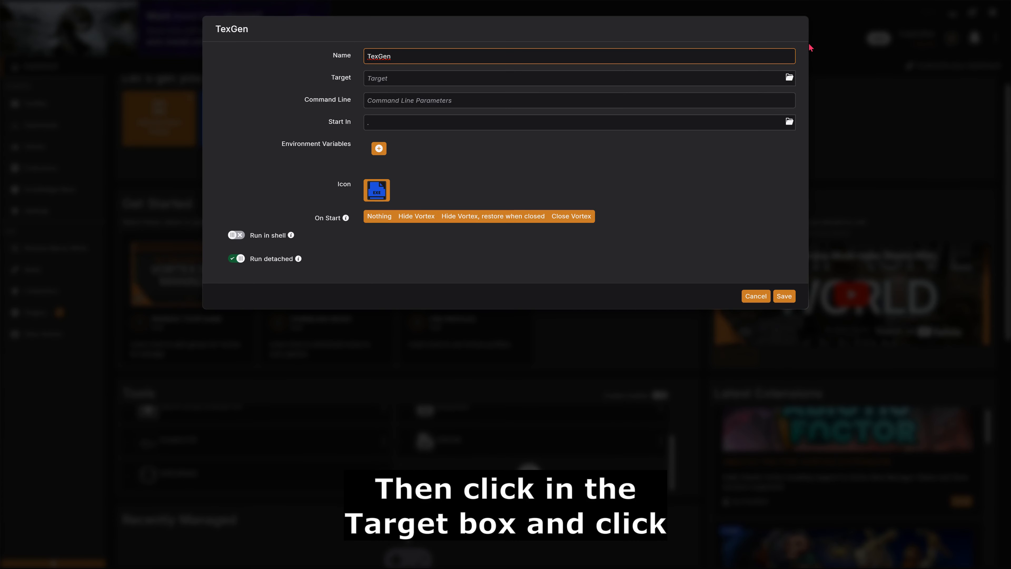
Step: Set the TexGen tool's target to C:\Mods\DynDOLOD\TexGenx64.exe and save the tool
left_click(789, 79)
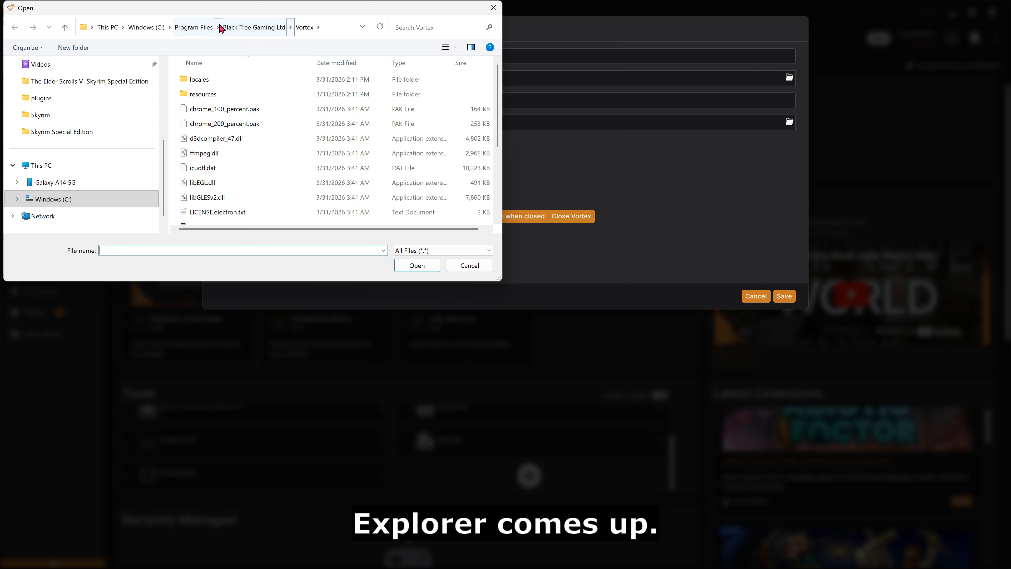
left_click(148, 28)
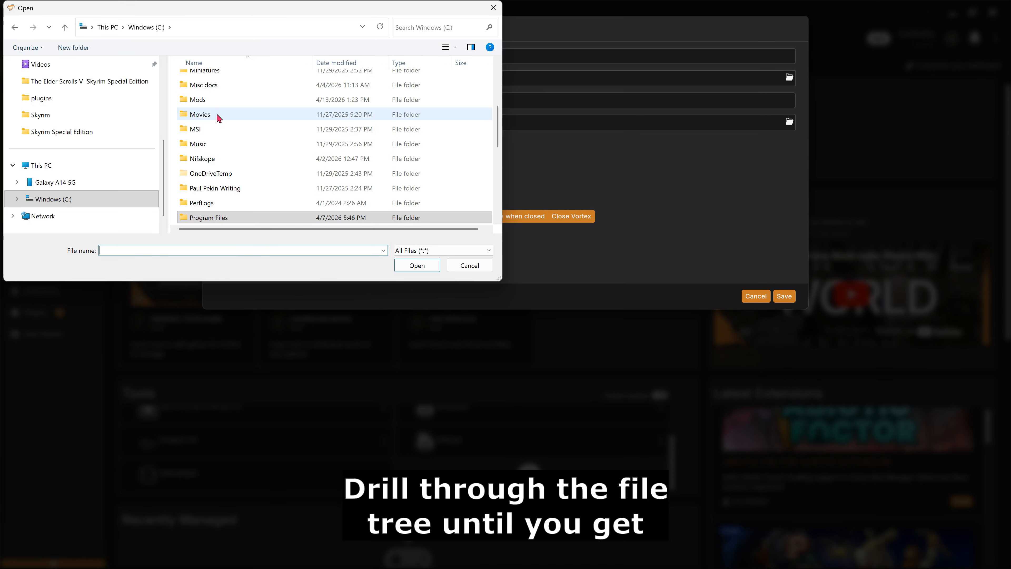
double_click(221, 105)
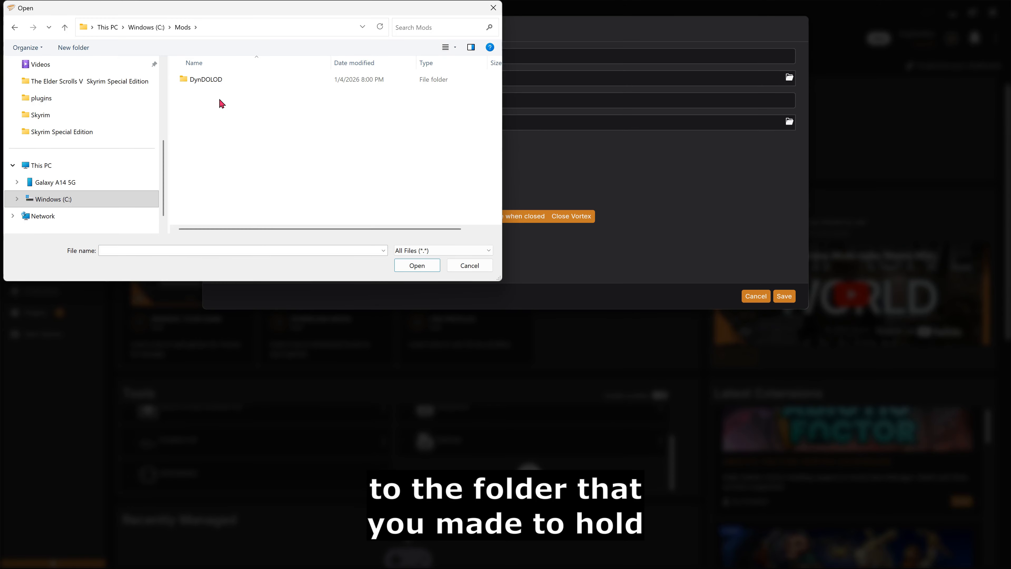
double_click(218, 81)
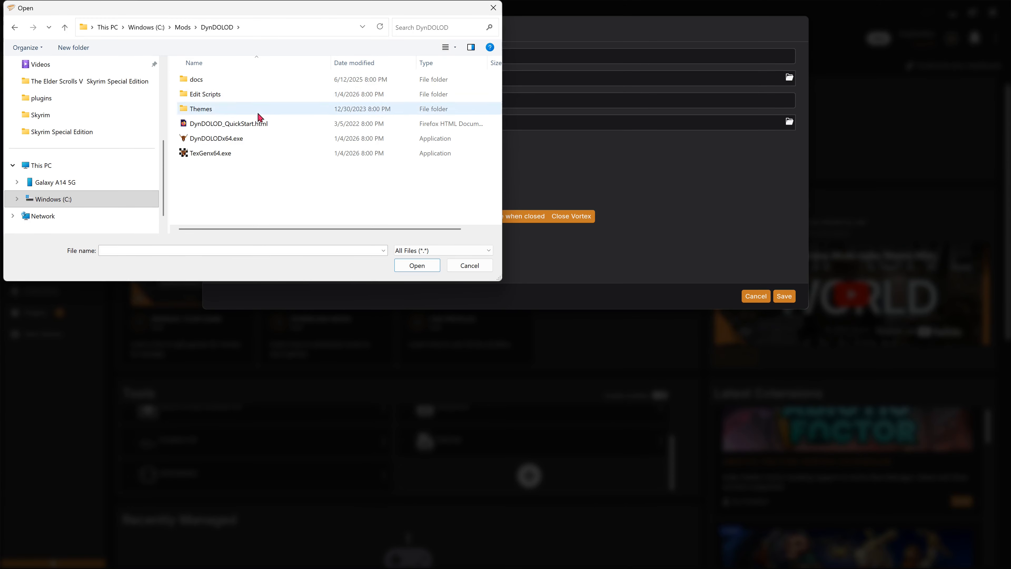
left_click(273, 158)
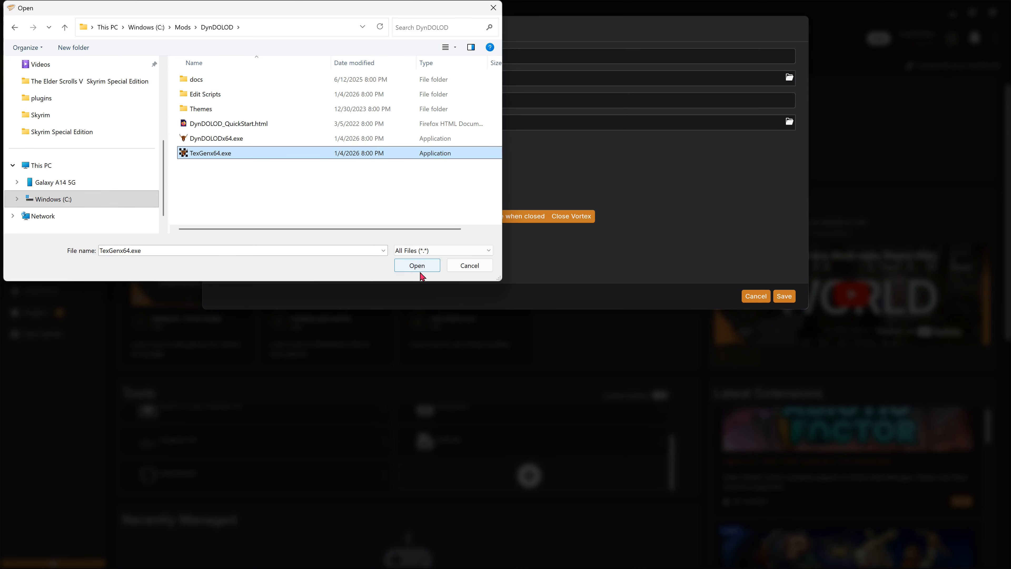
left_click(420, 266)
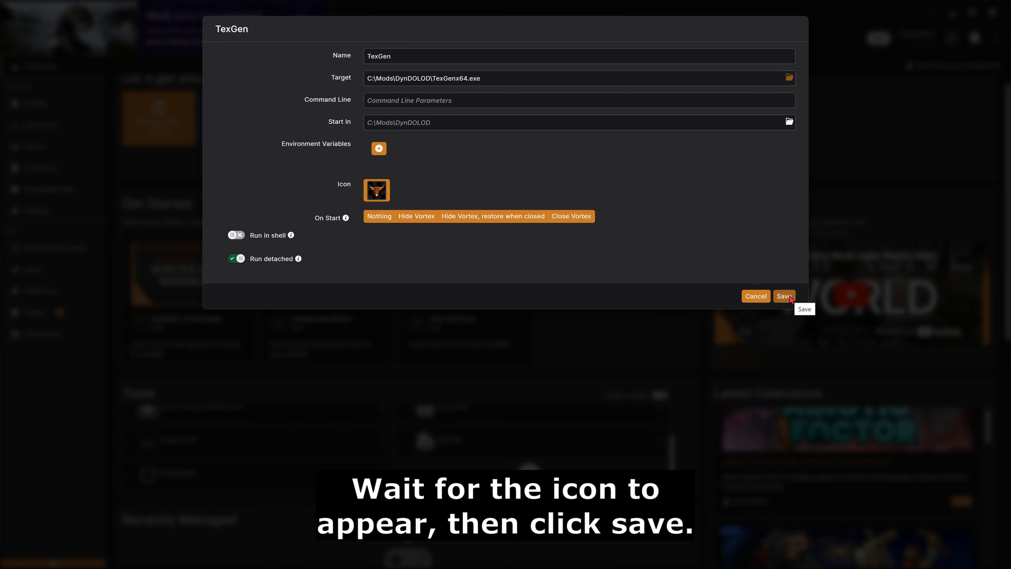
left_click(789, 296)
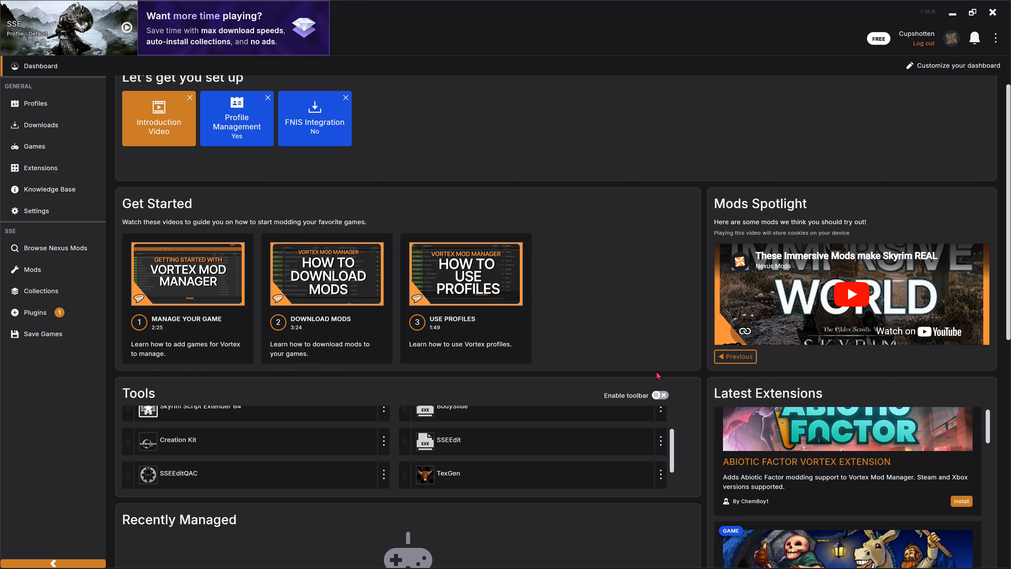
scroll(658, 375, "down", 2)
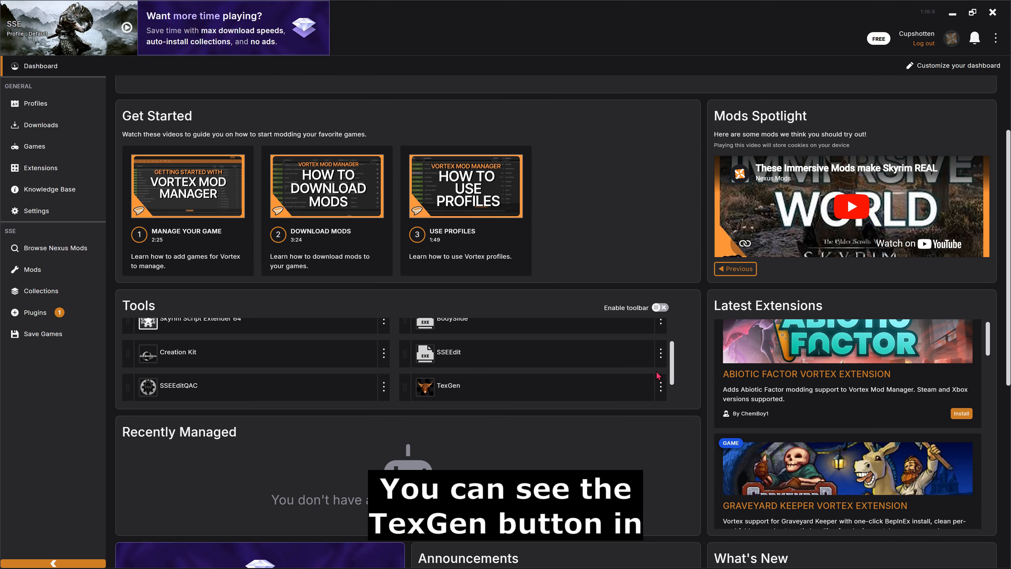
scroll(541, 399, "down", 2)
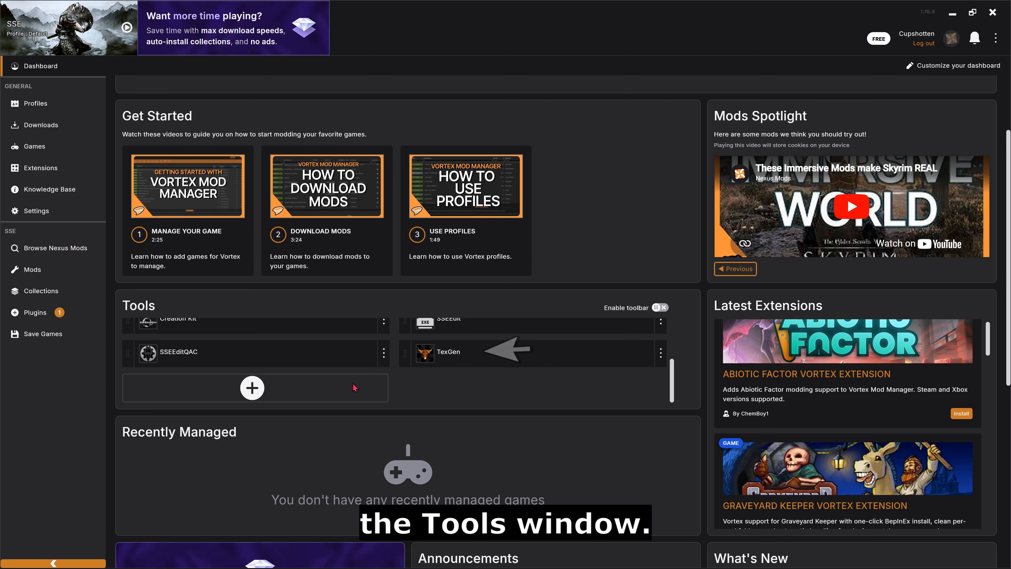
Step: Add a dashboard tool named DyndoLOD with target C:\Mods\DynDOLOD\DynDOLODx64.exe and save it
left_click(252, 389)
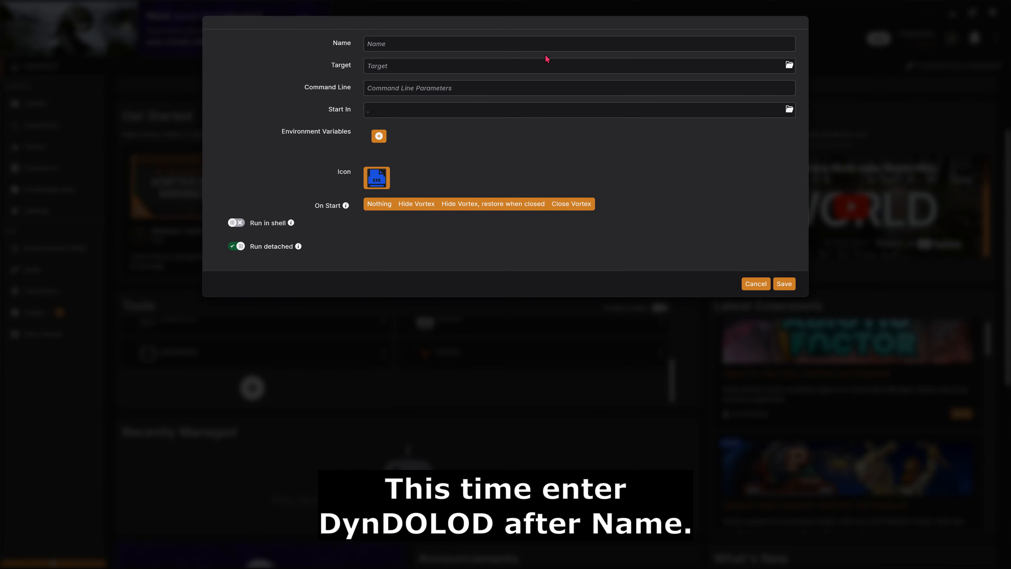
left_click(547, 48)
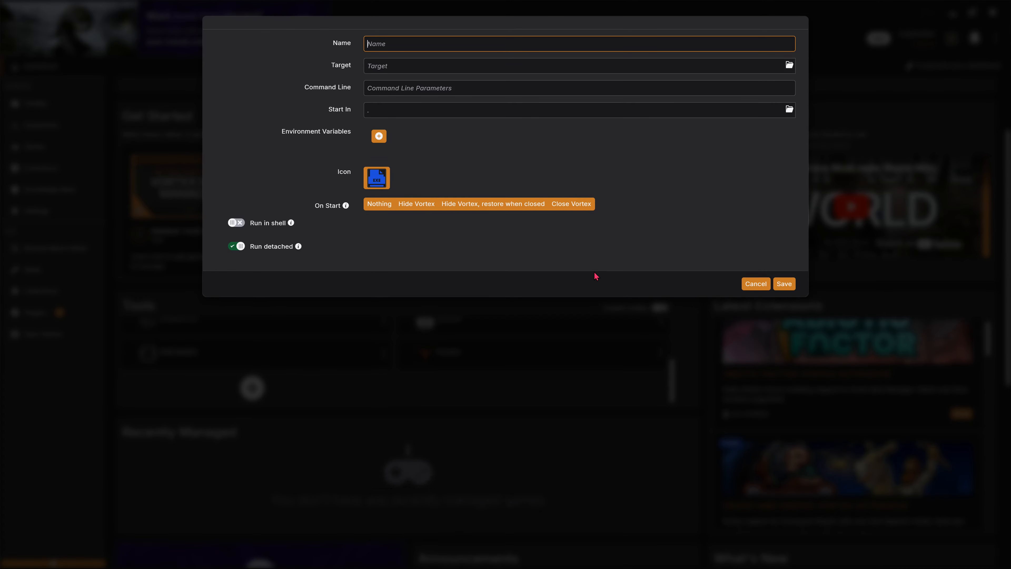
type("Dyndo")
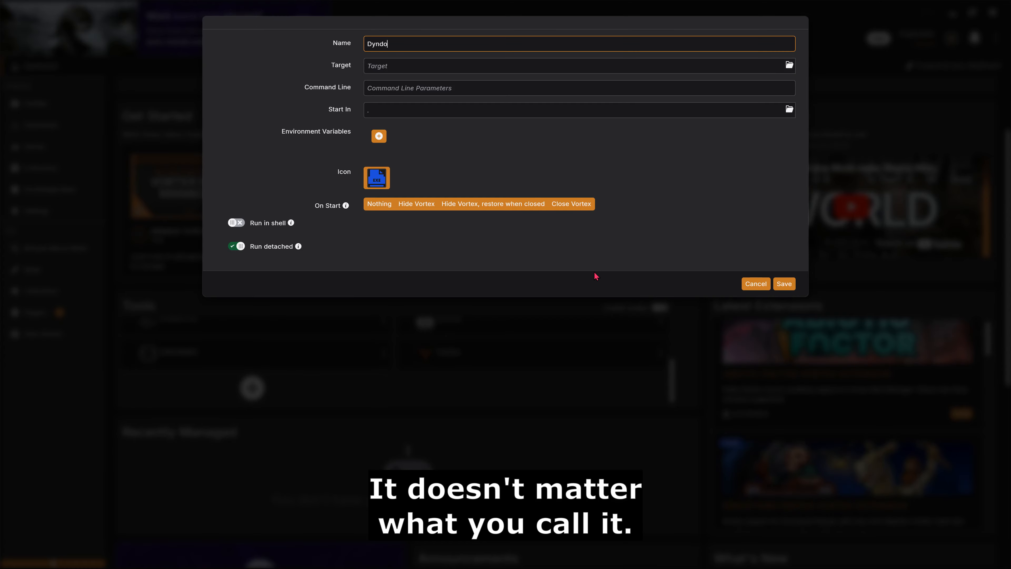
type("LOD")
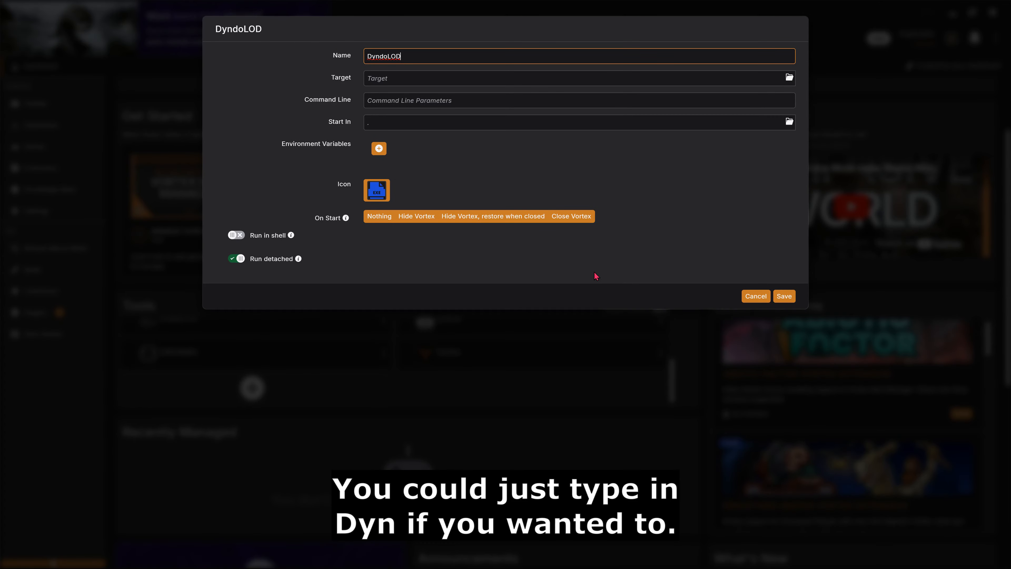
left_click(790, 79)
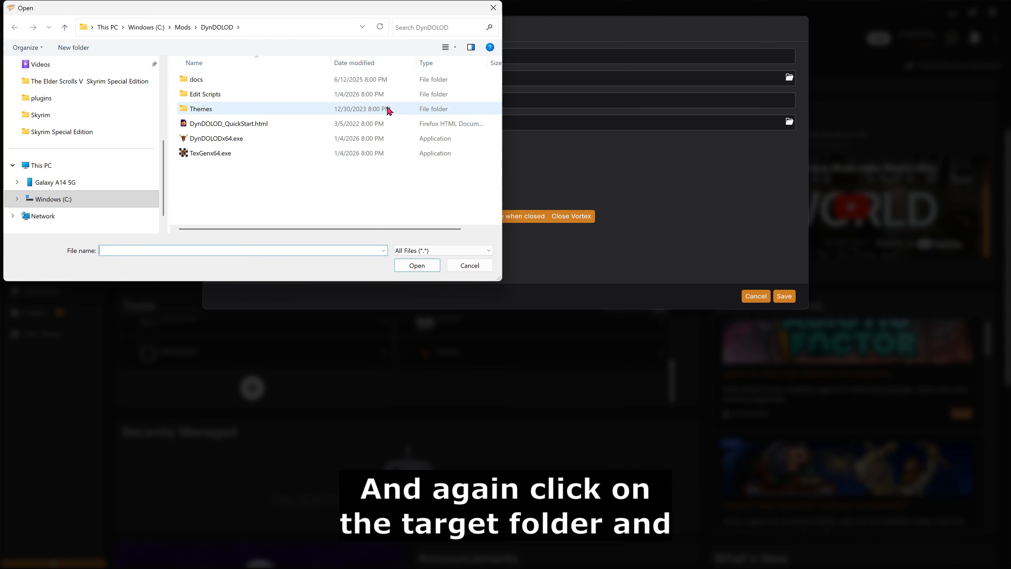
left_click(360, 139)
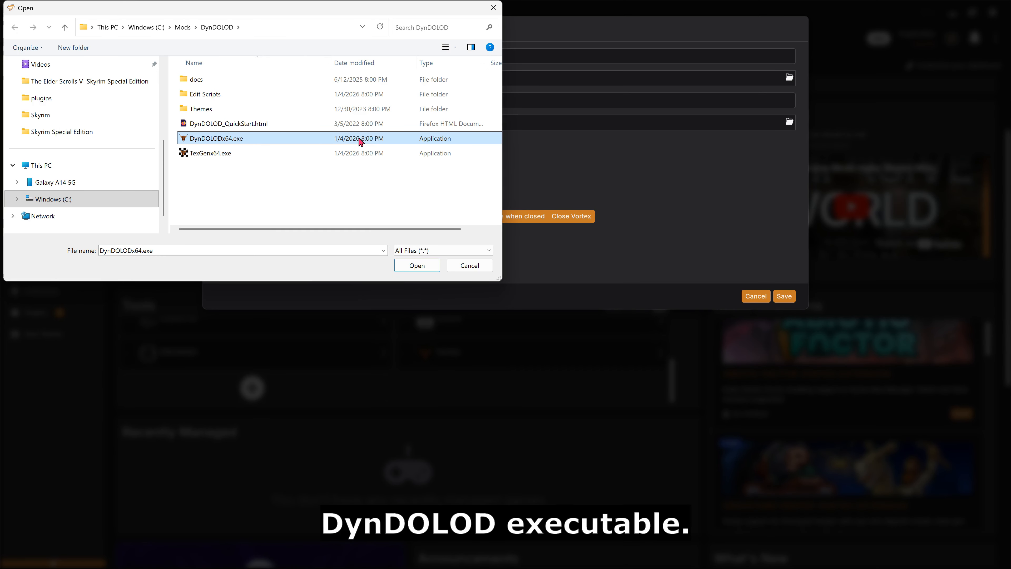
left_click(438, 268)
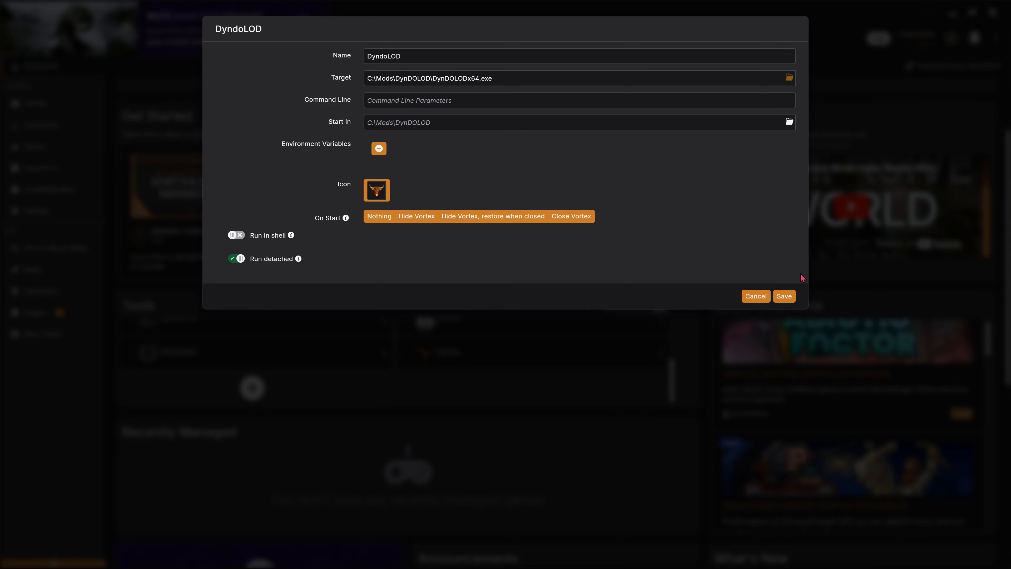
left_click(785, 296)
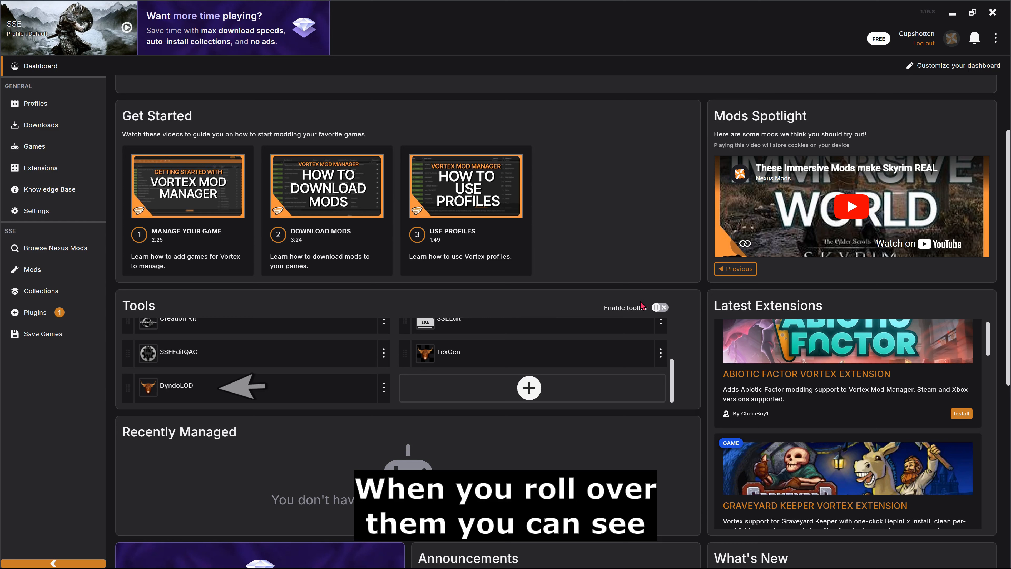
Step: Run TexGen in -SSE game mode with its preset options, then zip the output and exit
mouse_move(420, 356)
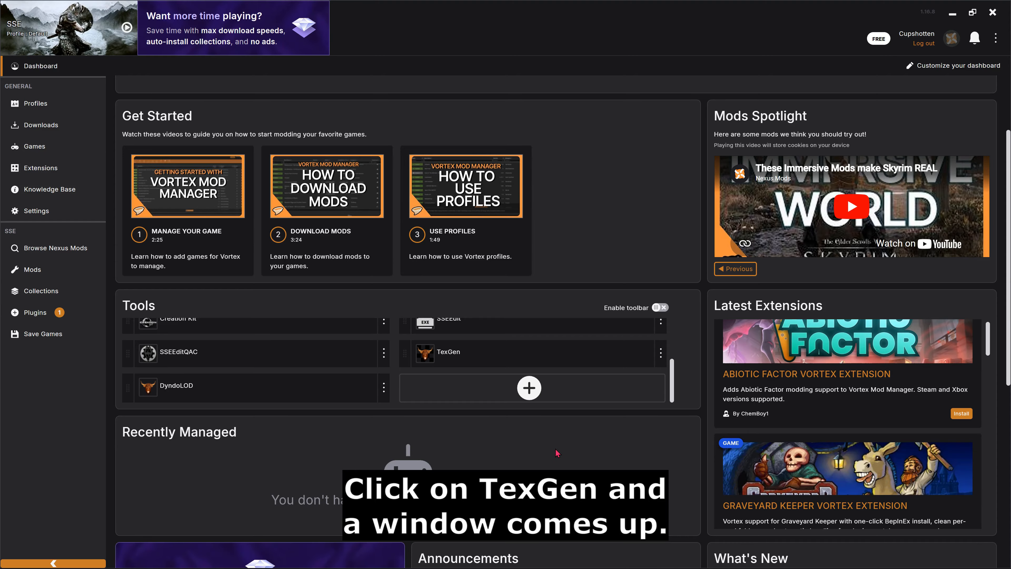
left_click(426, 353)
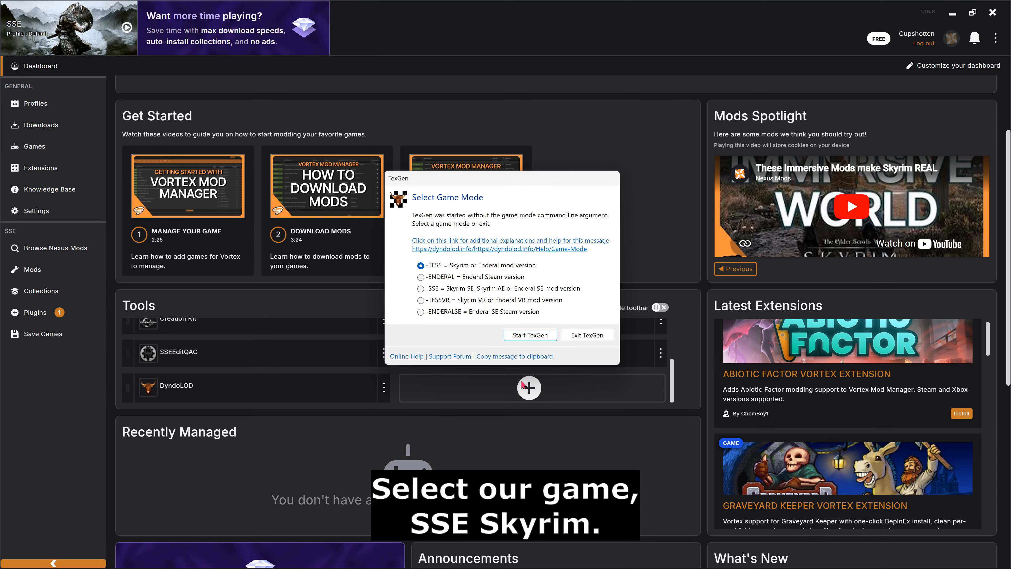
left_click(421, 289)
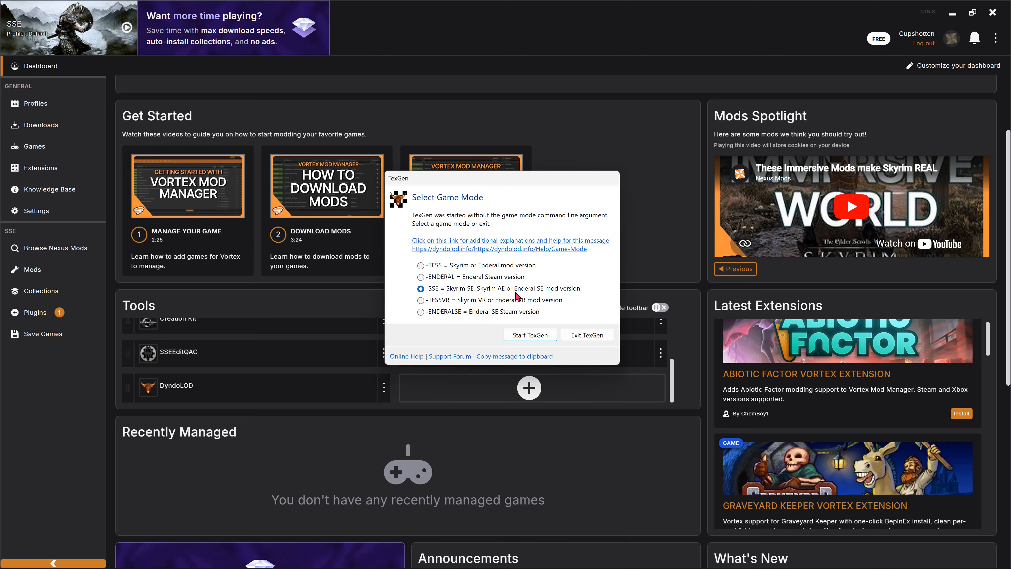
left_click(538, 336)
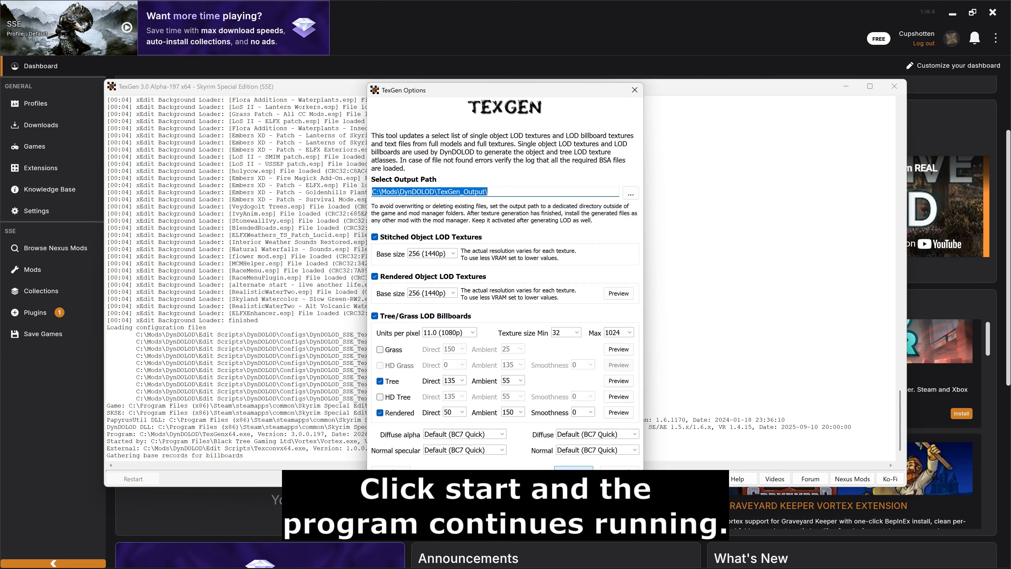
left_click(573, 472)
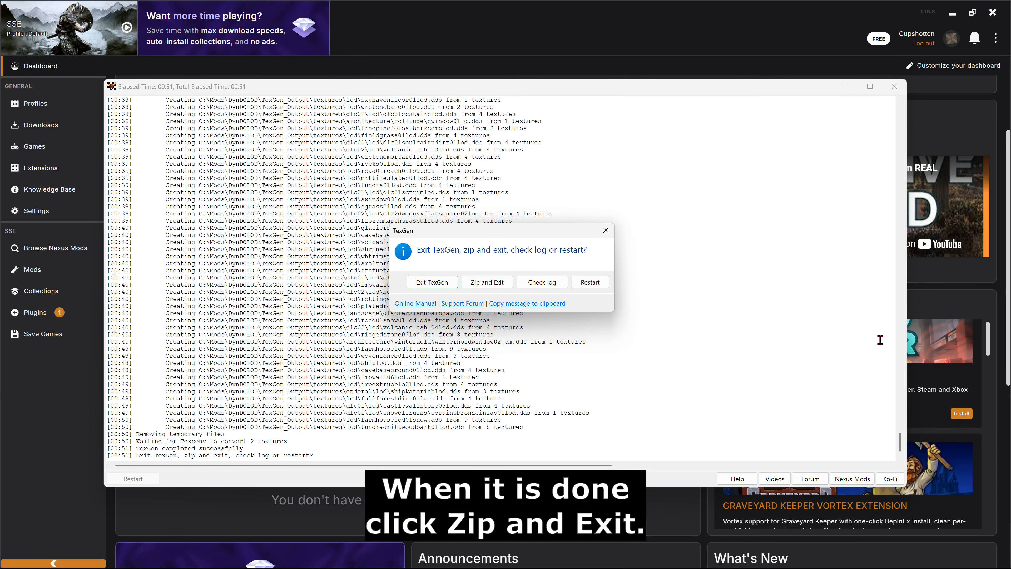
left_click(491, 286)
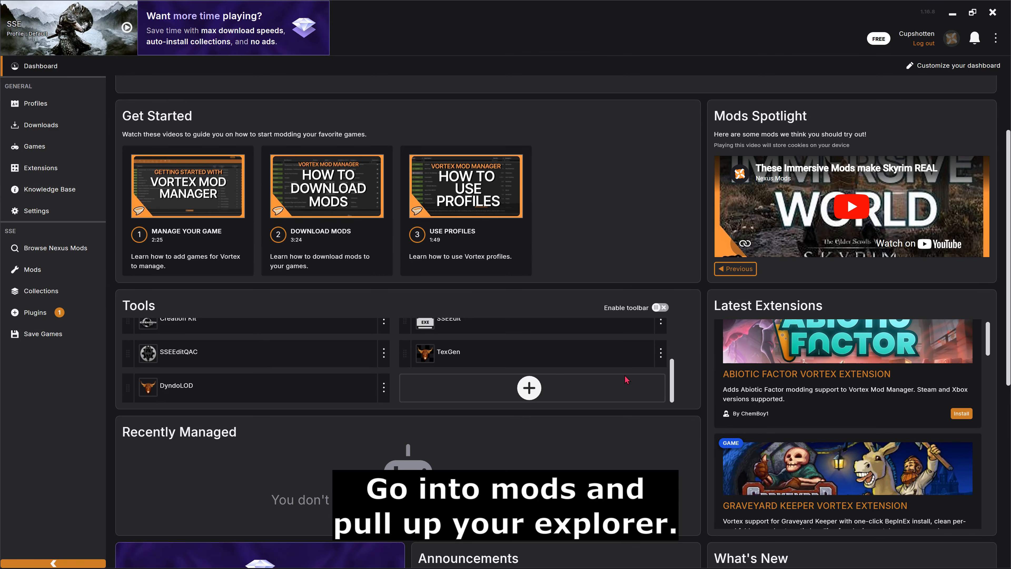
Step: Install TexGen_Output.zip from the DynDOLOD folder's TexGen_Output subfolder as a mod in Vortex
left_click(32, 270)
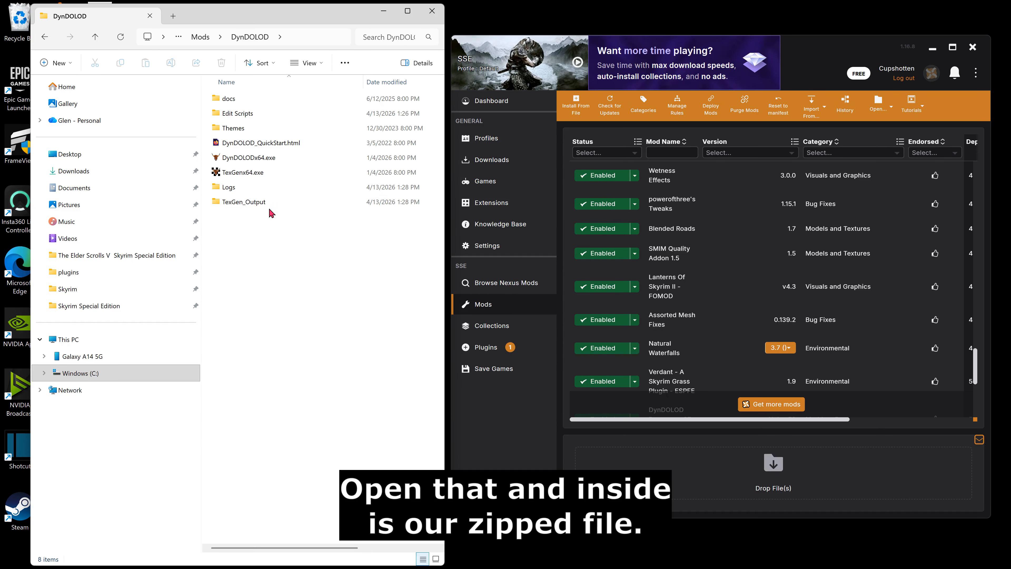
double_click(261, 206)
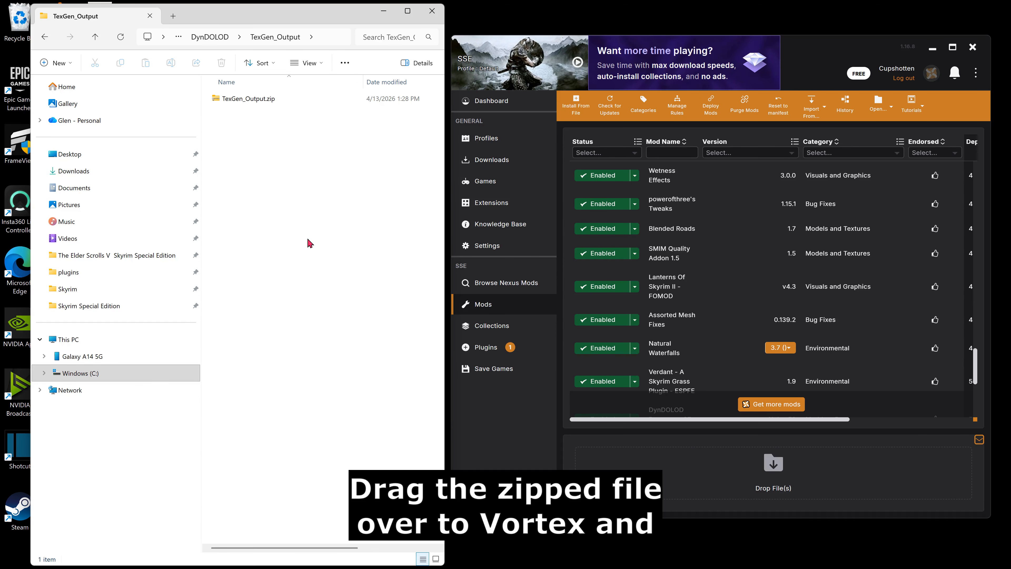
left_click_drag(265, 100, 804, 485)
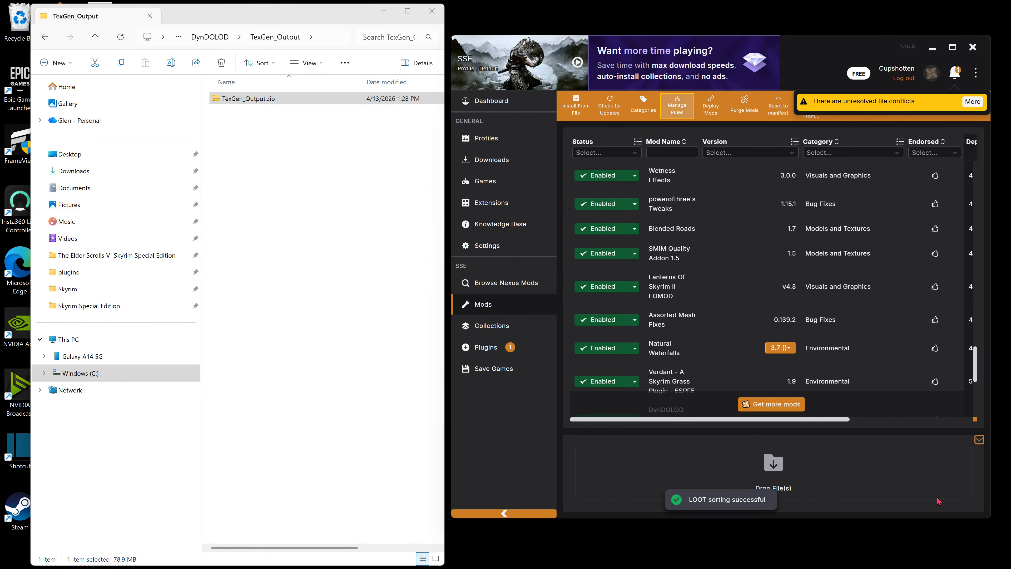
Step: Resolve the file conflict by setting TexGen_Output.zip to load after DynDOLOD Resources SE 3.00
left_click(952, 47)
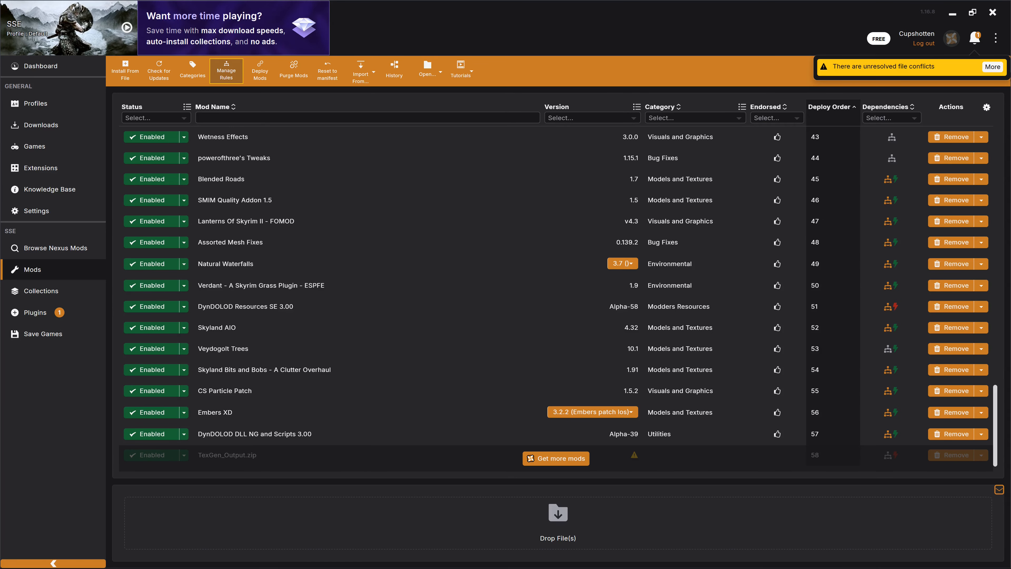
left_click(992, 67)
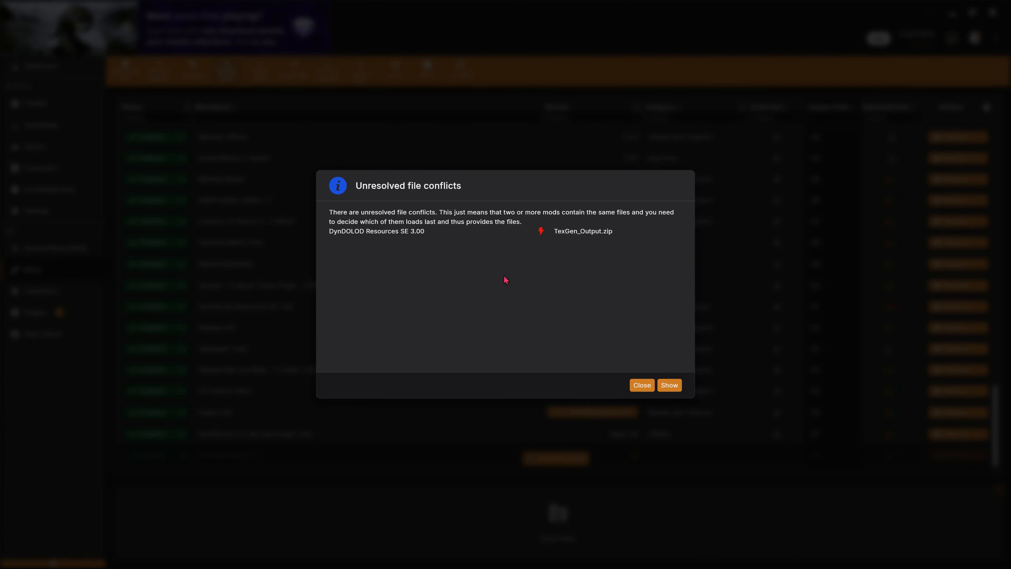
left_click(674, 387)
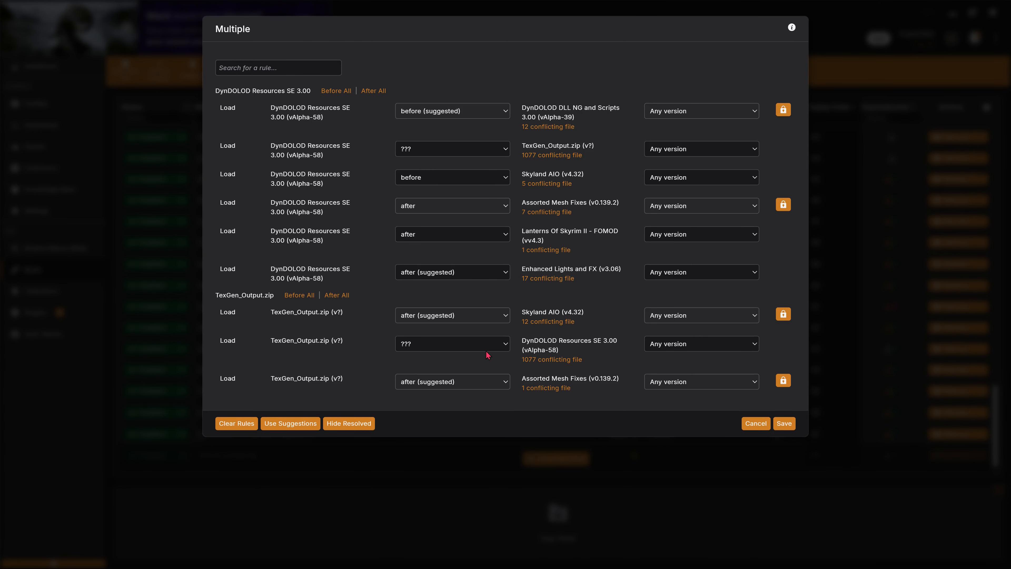
left_click(504, 344)
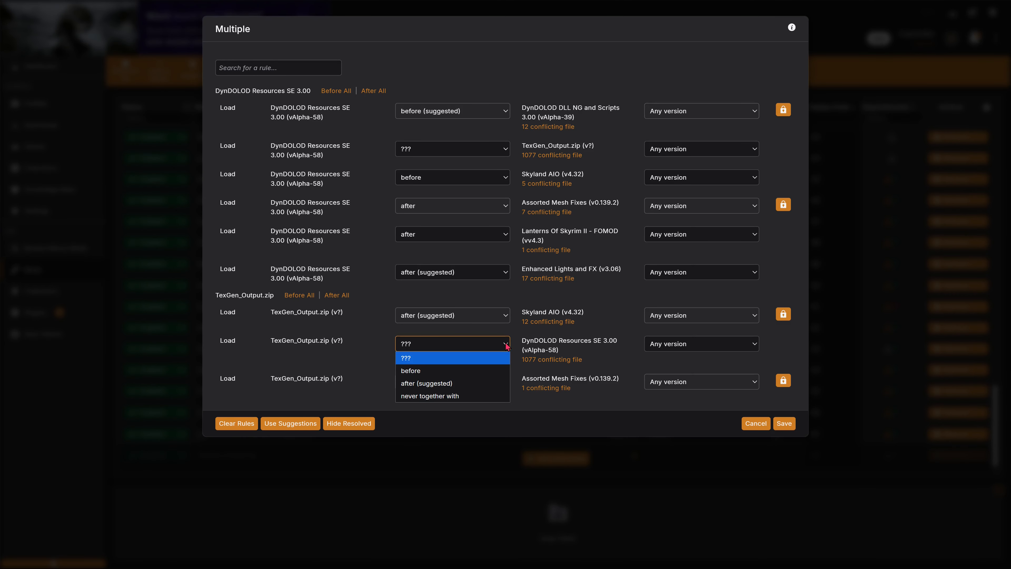
left_click(479, 384)
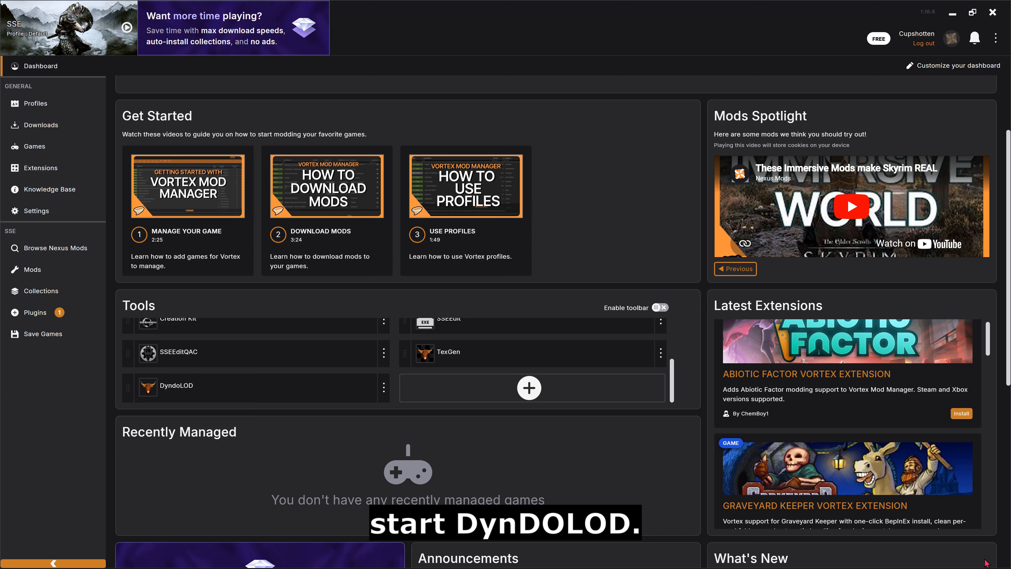
Step: Launch DynDOLOD from the dashboard tools and start it in -SSE game mode
left_click(152, 393)
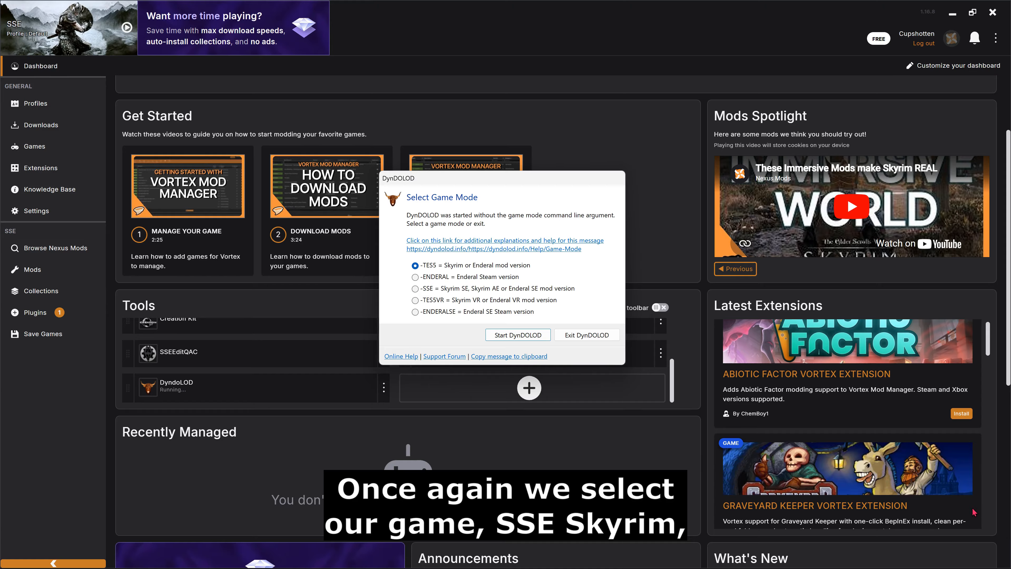
left_click(565, 289)
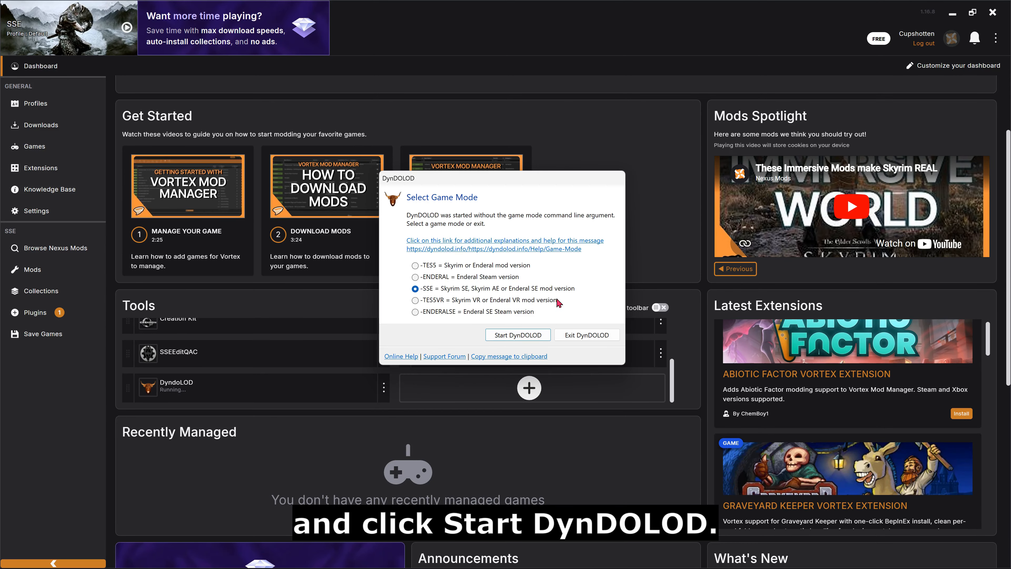
left_click(547, 336)
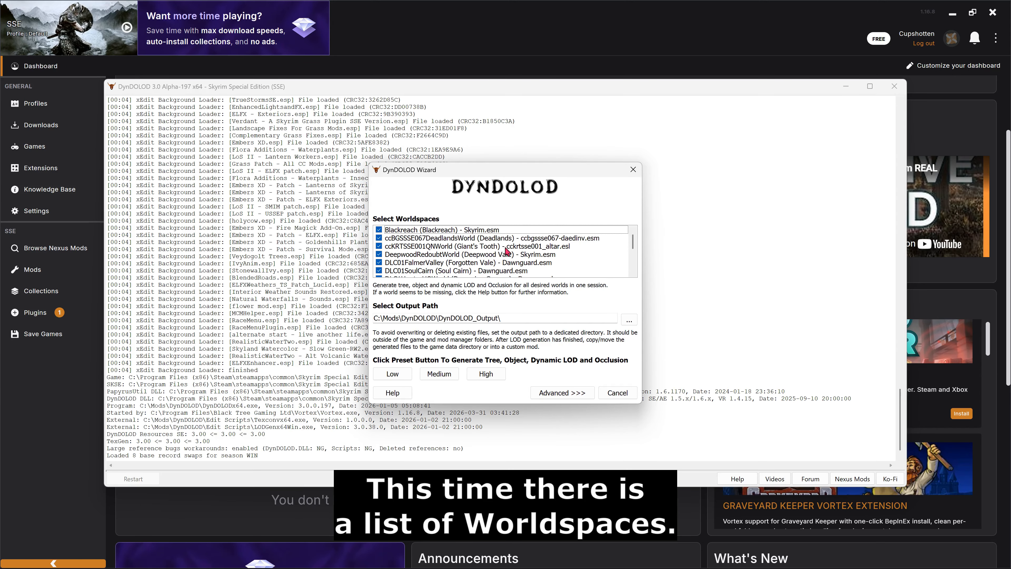
Step: Deselect every listed worldspace from Blackreach through Sovngarde in the DynDOLOD wizard, keeping Tamriel (Skyrim) selected
left_click(381, 230)
left_click(381, 238)
left_click(380, 247)
left_click(380, 254)
left_click(381, 262)
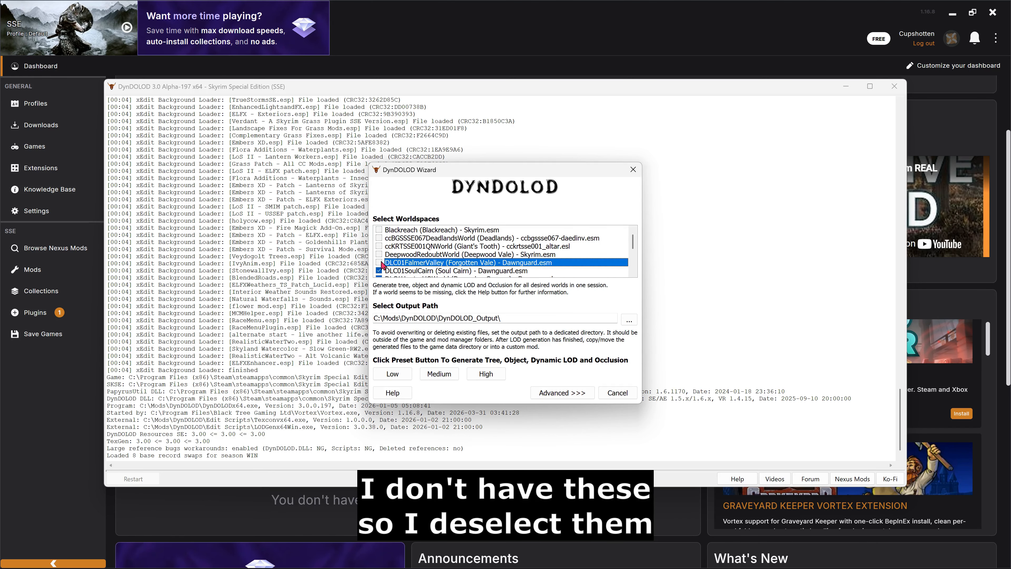
scroll(385, 255, "down", 4)
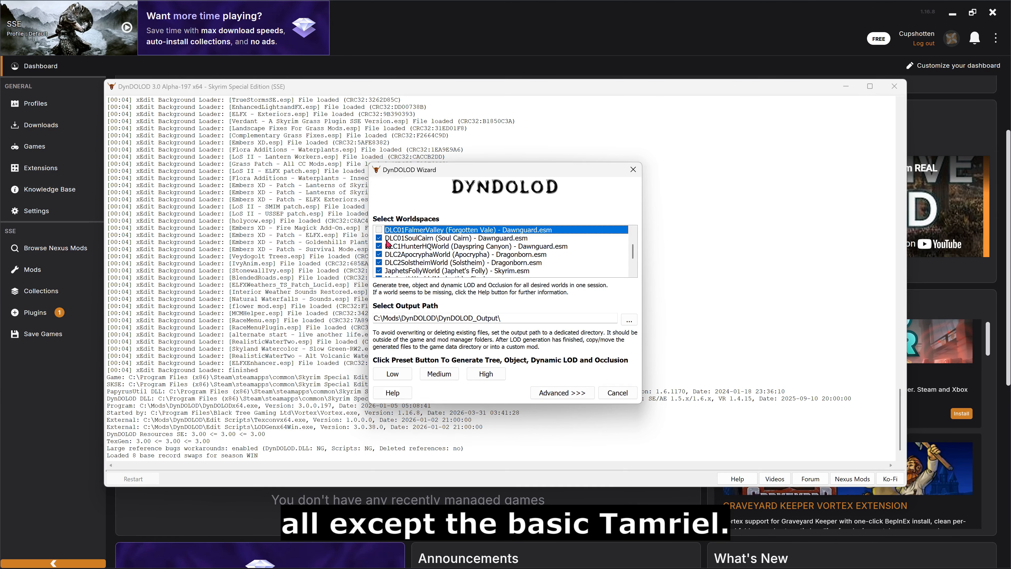
left_click(385, 239)
left_click(383, 247)
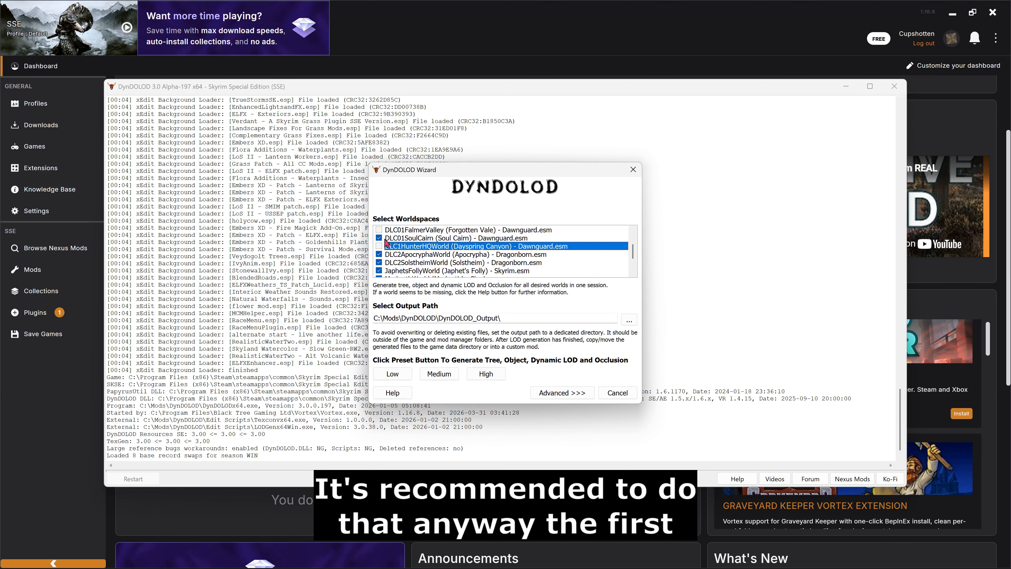
left_click(380, 238)
left_click(380, 254)
left_click(381, 262)
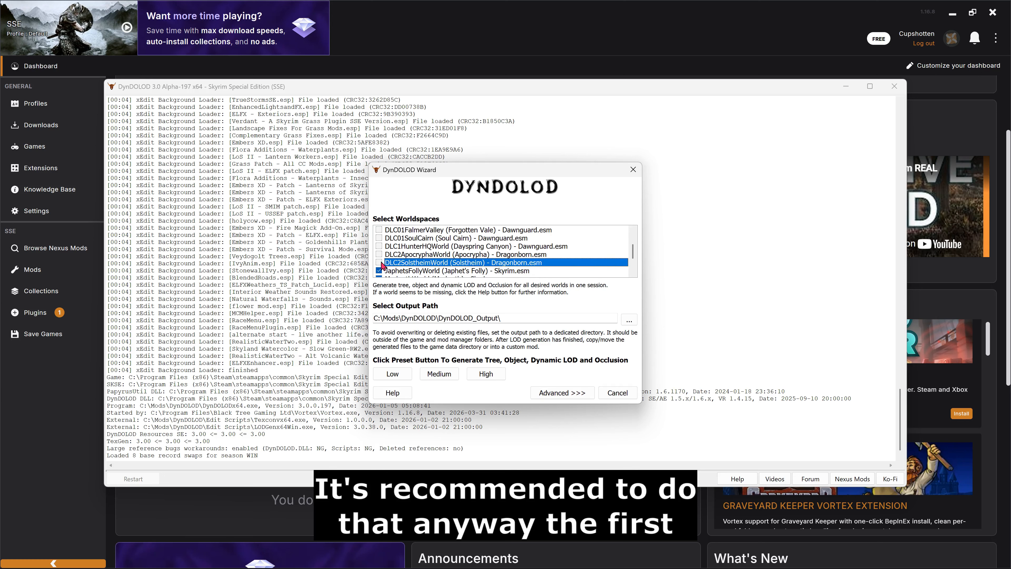
left_click(379, 271)
scroll(380, 259, "down", 4)
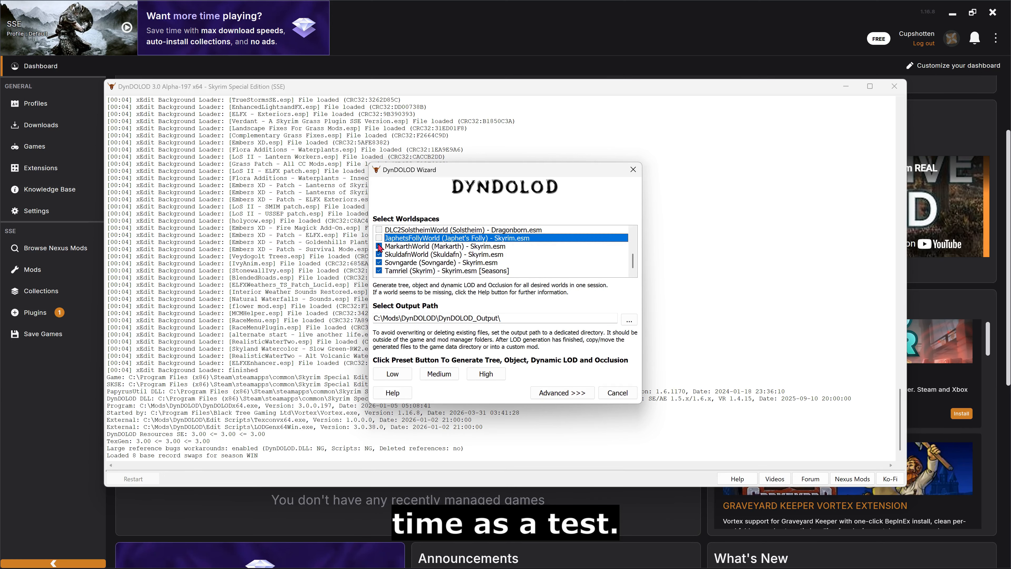
left_click(379, 246)
left_click(378, 254)
left_click(379, 262)
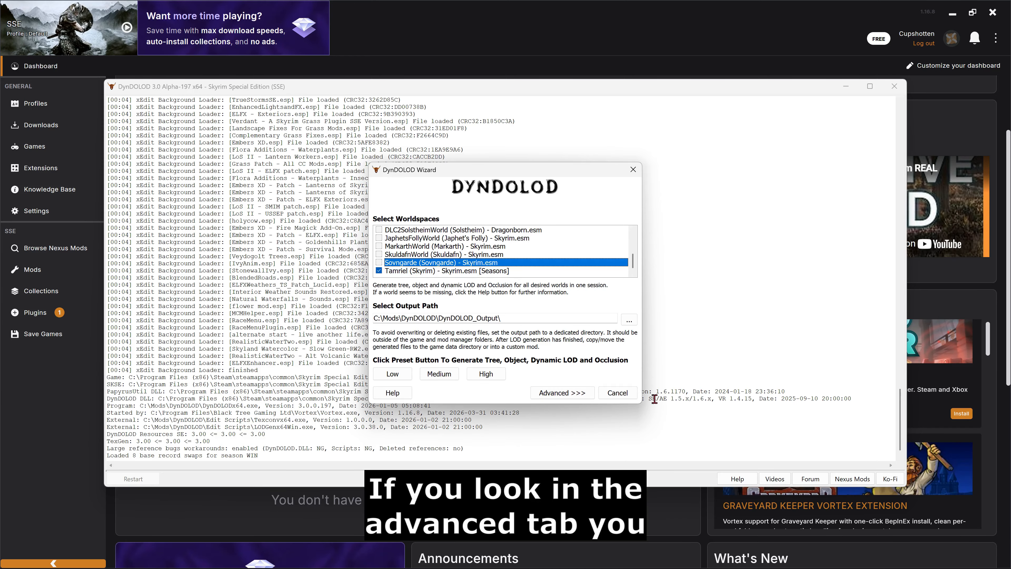
Step: View the advanced DynDOLOD options without changing them, return to the wizard, and generate the LOD with the High preset
left_click(562, 392)
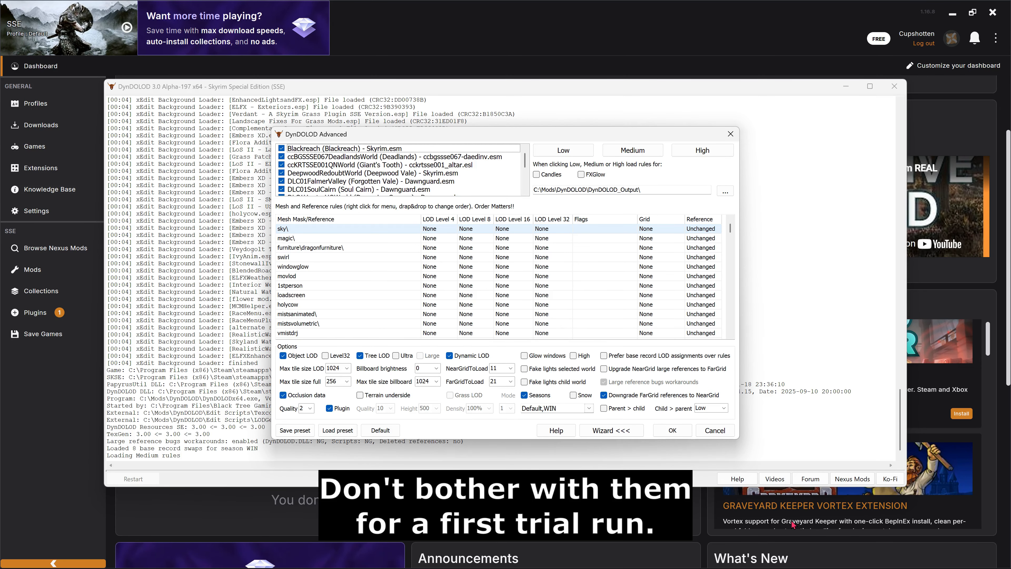
left_click(631, 435)
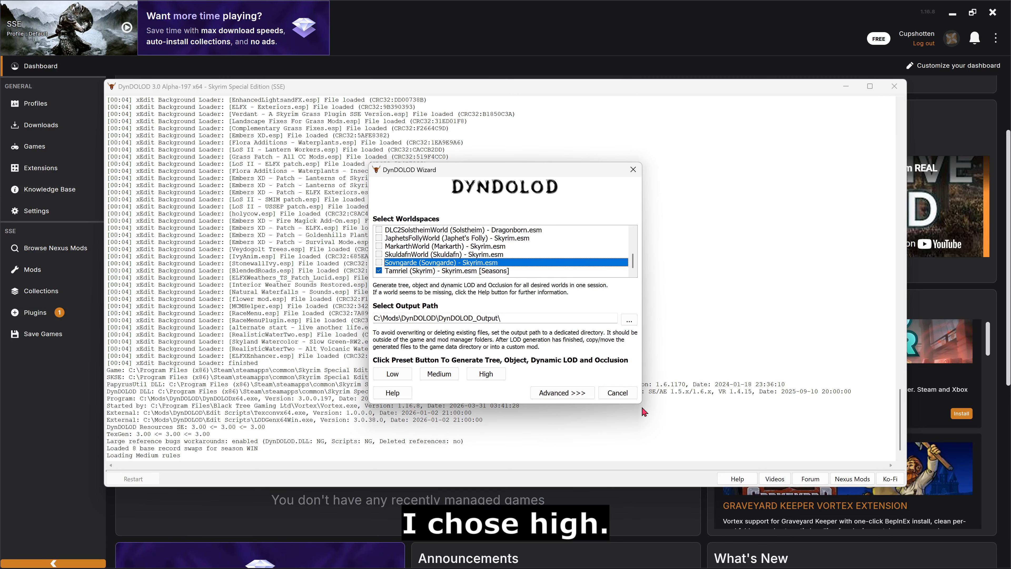
left_click(495, 376)
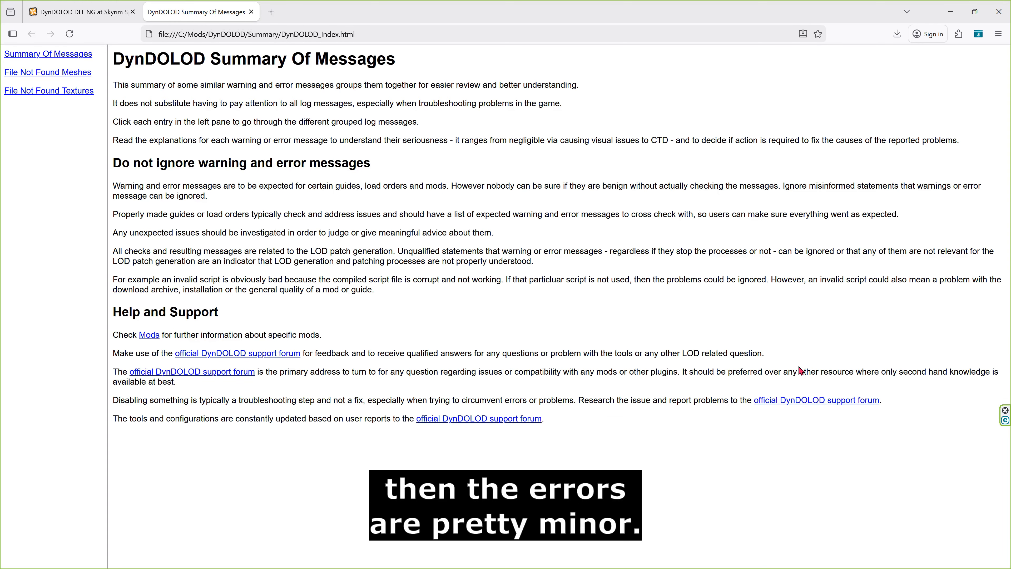
Step: Open the File Not Found Meshes messages in the DynDOLOD summary to review them
left_click(85, 75)
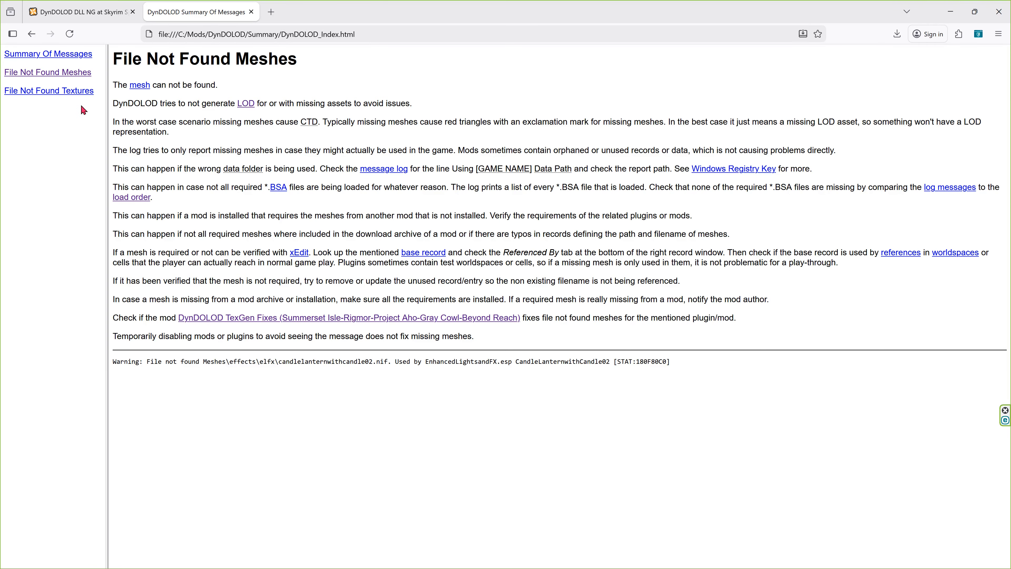
Step: Open the File Not Found Textures messages in the summary, and save and zip the DynDOLOD output on exit
left_click(81, 95)
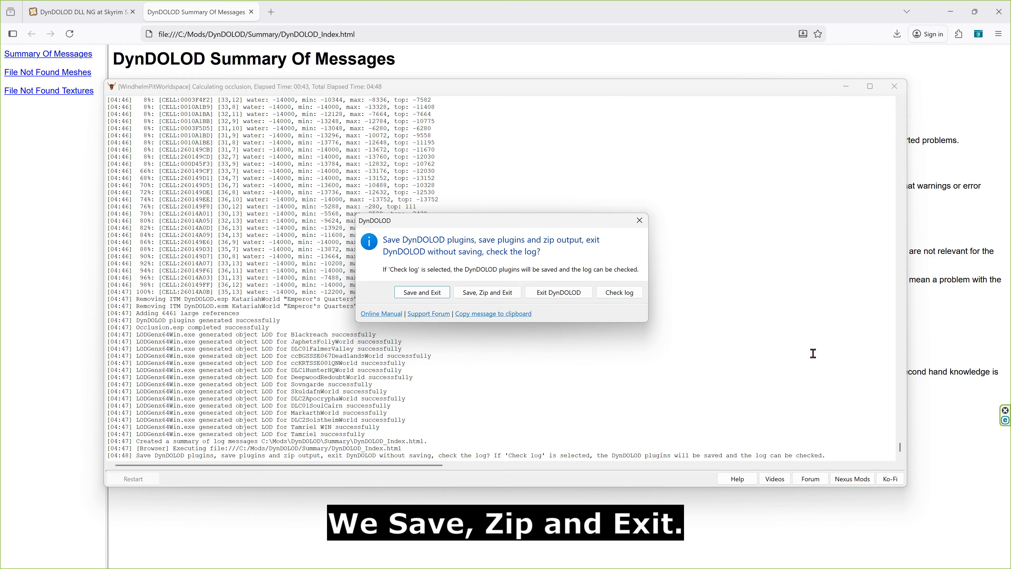
left_click(502, 298)
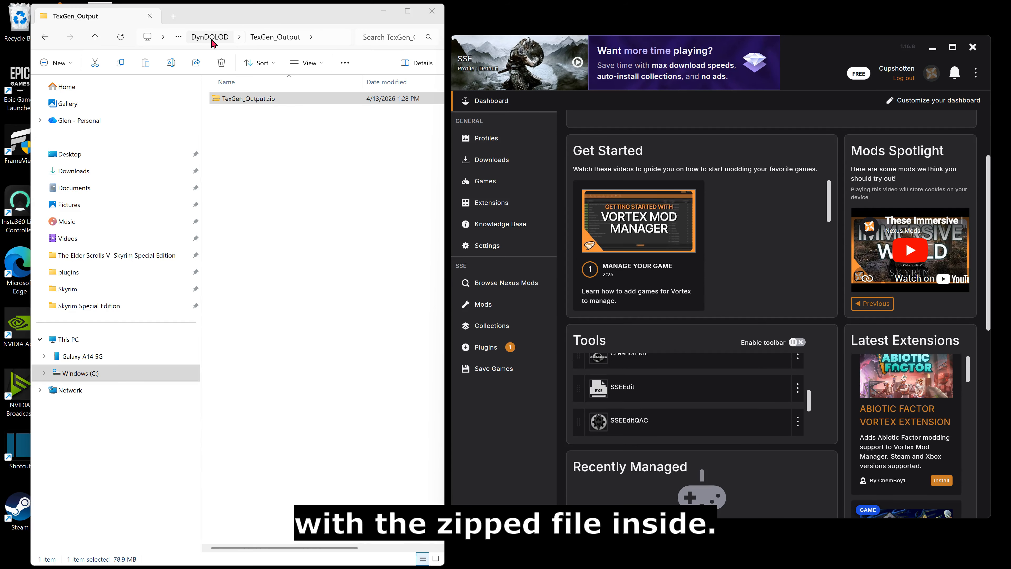
Step: Open the DynDOLOD_Output folder in File Explorer and add DynDOLOD_Output.zip to the Vortex mods for installation
left_click(212, 39)
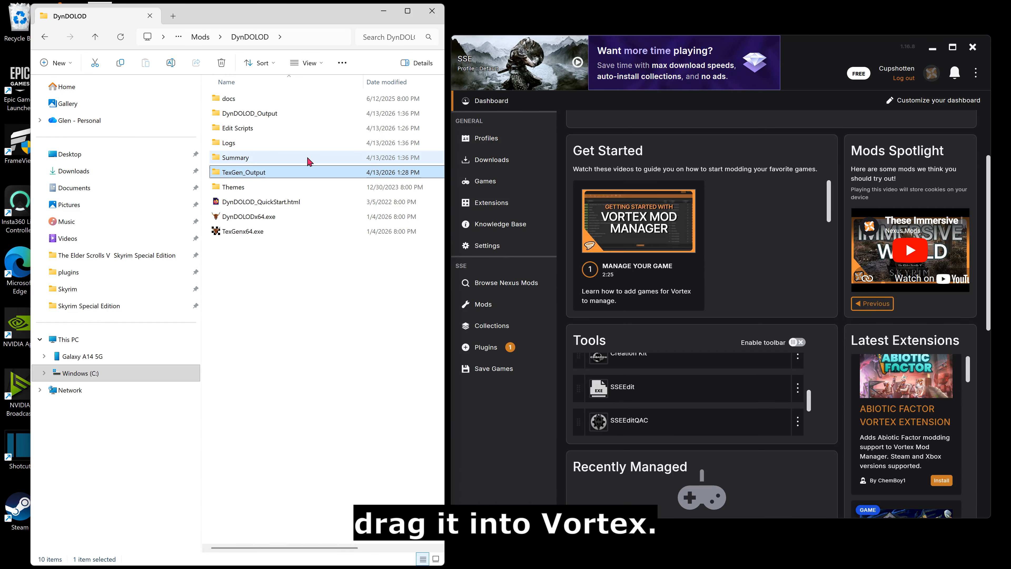
left_click(281, 117)
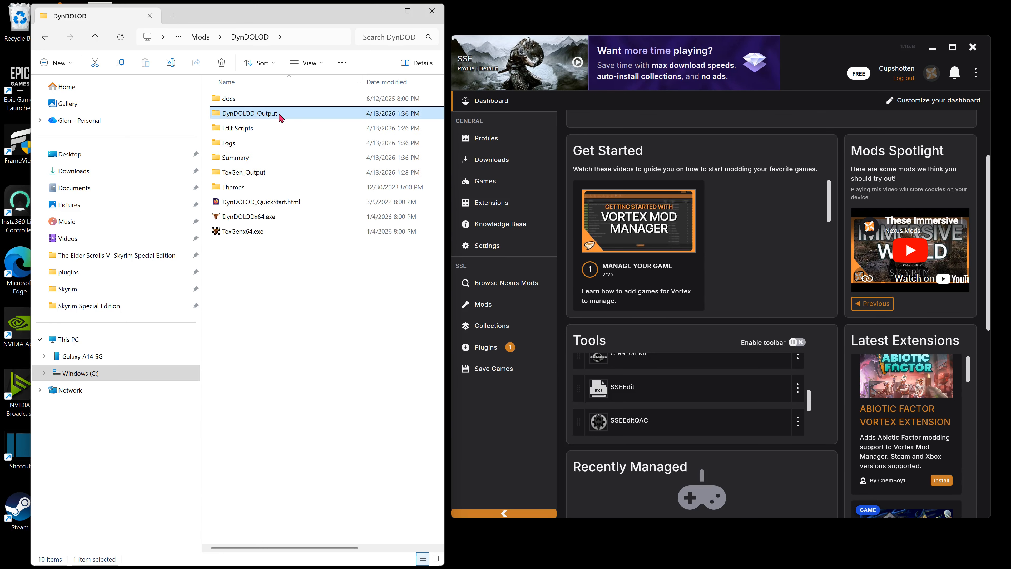
double_click(281, 117)
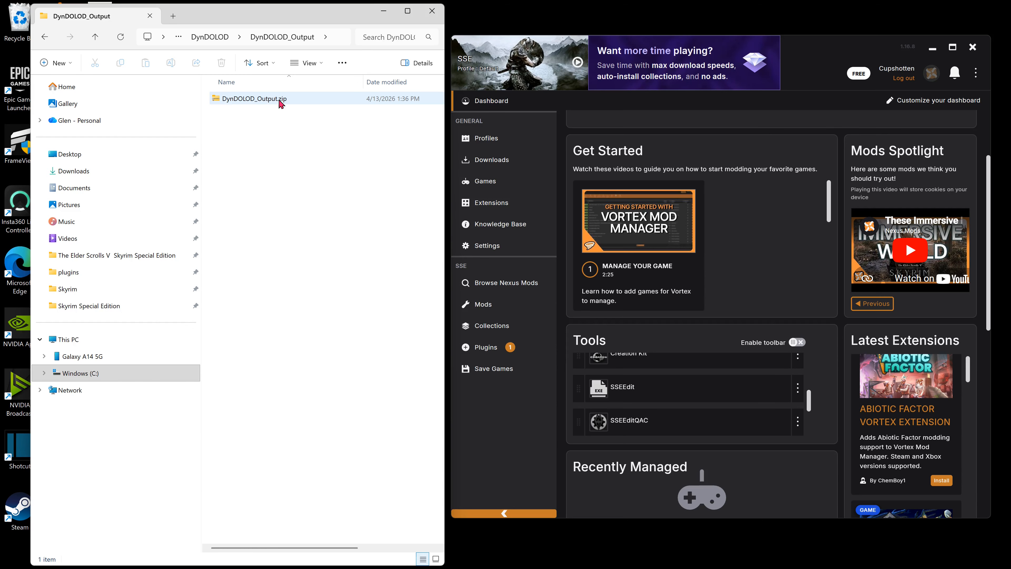
left_click(494, 308)
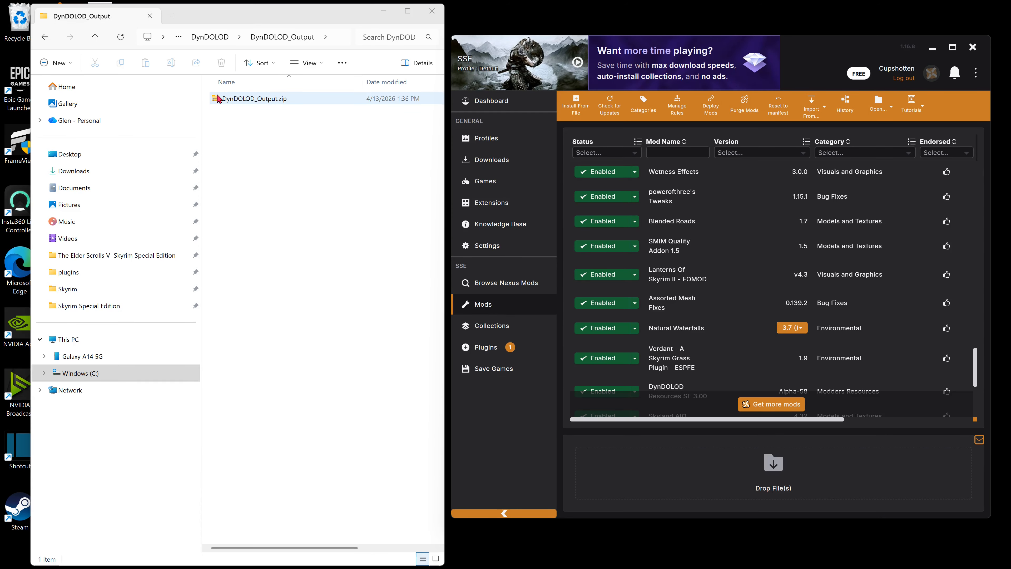
left_click_drag(218, 99, 779, 477)
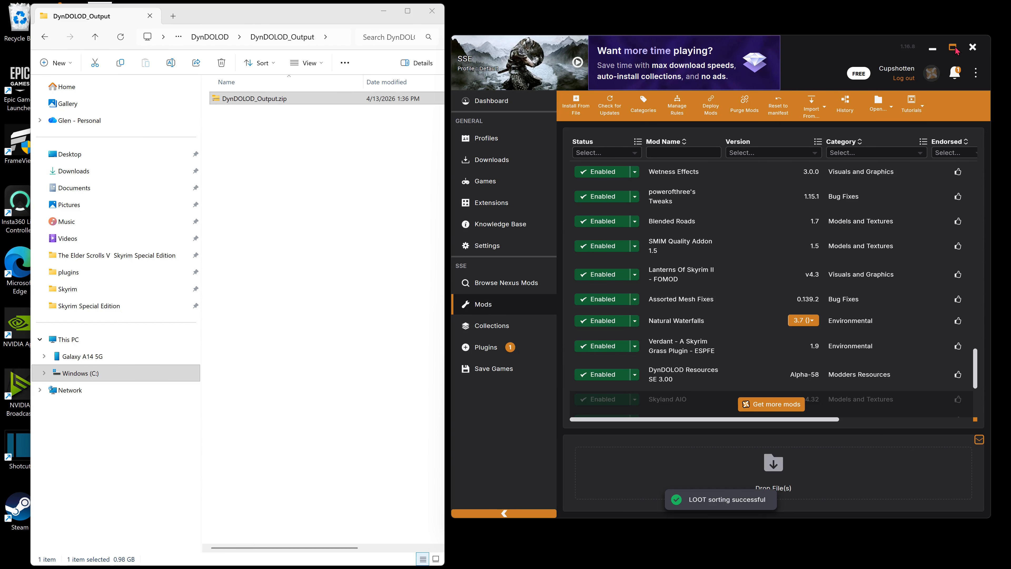
Step: Minimize File Explorer, maximize Vortex, and enable the DynDOLOD.esm, DynDOLOD.esp and Occlusion.esp plugins of DynDOLOD_Output.zip
left_click(384, 21)
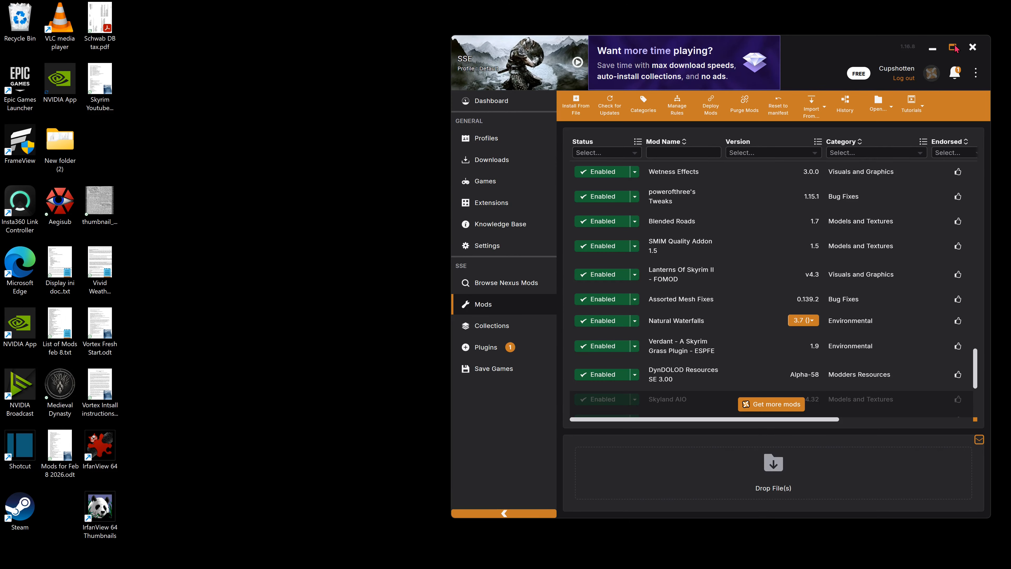
left_click(953, 48)
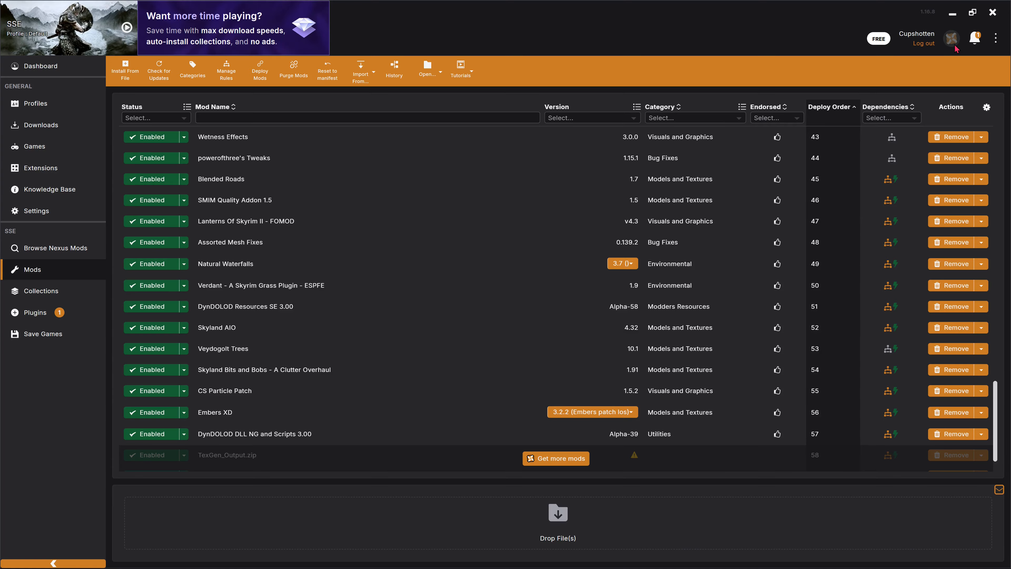
left_click(974, 46)
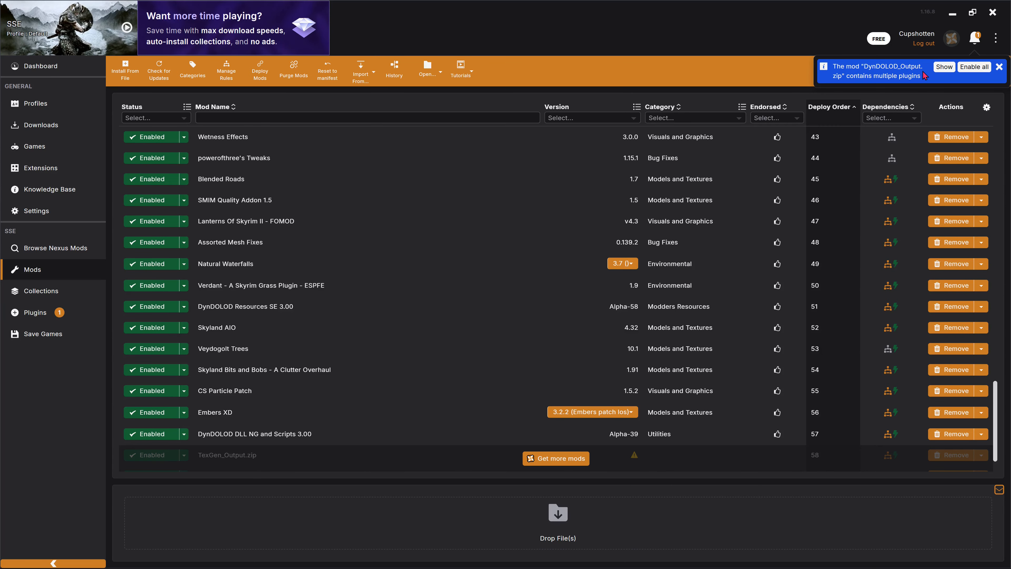
left_click(943, 67)
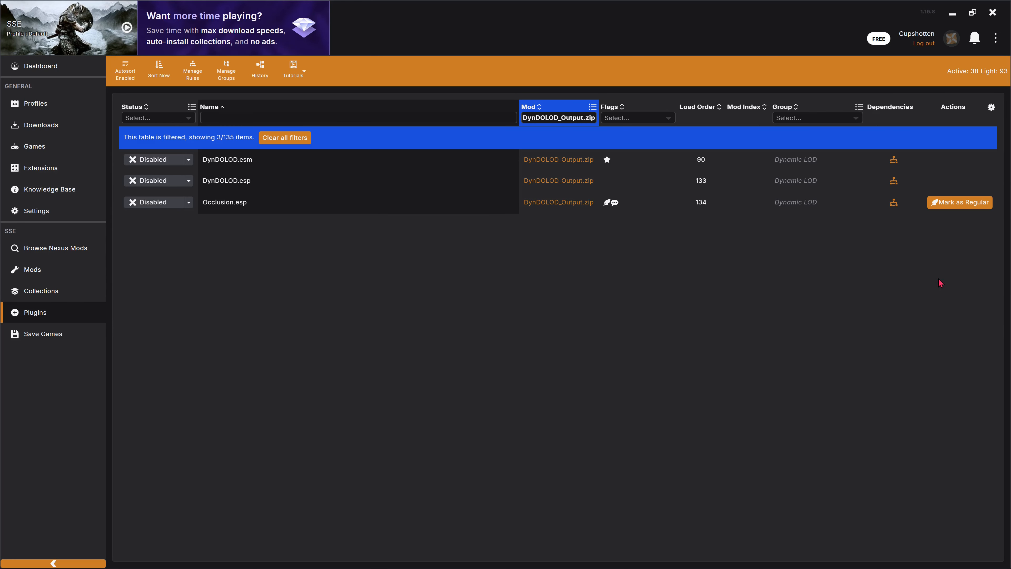
left_click(155, 160)
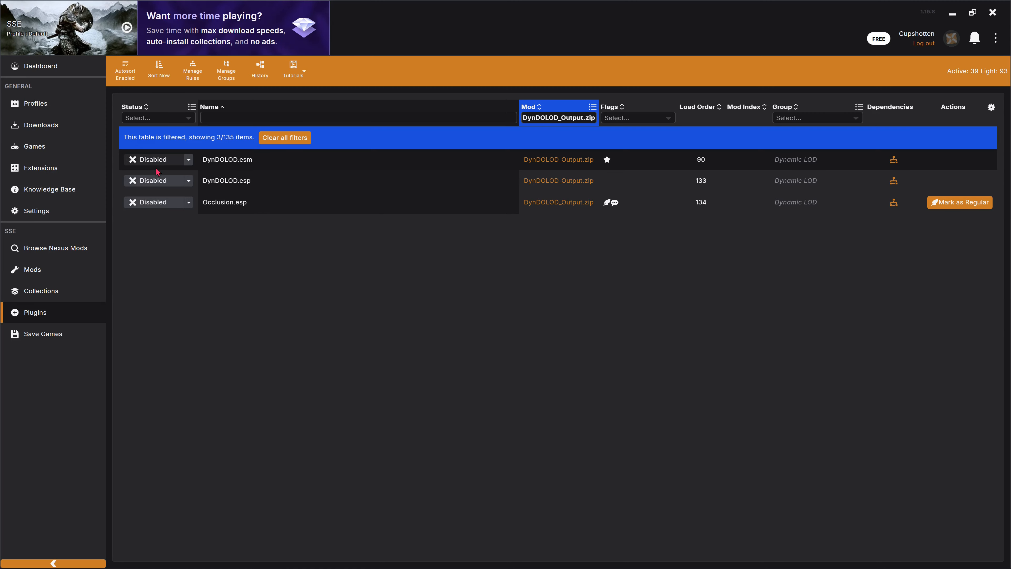
left_click(157, 180)
left_click(155, 202)
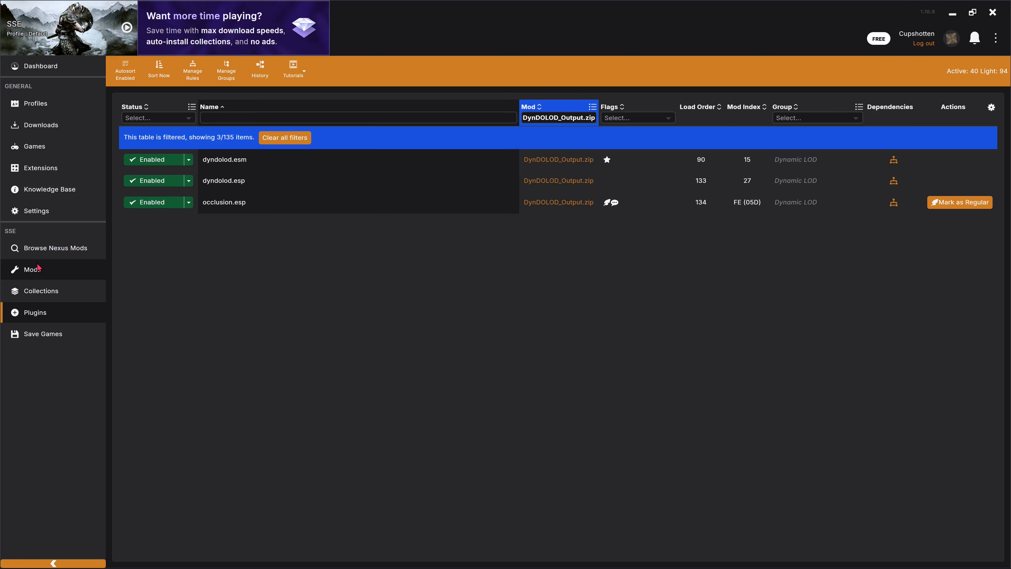
Step: Check the end of the mod list for TexGen_Output.zip and DynDOLOD_Output.zip, and deploy the mods
left_click(40, 270)
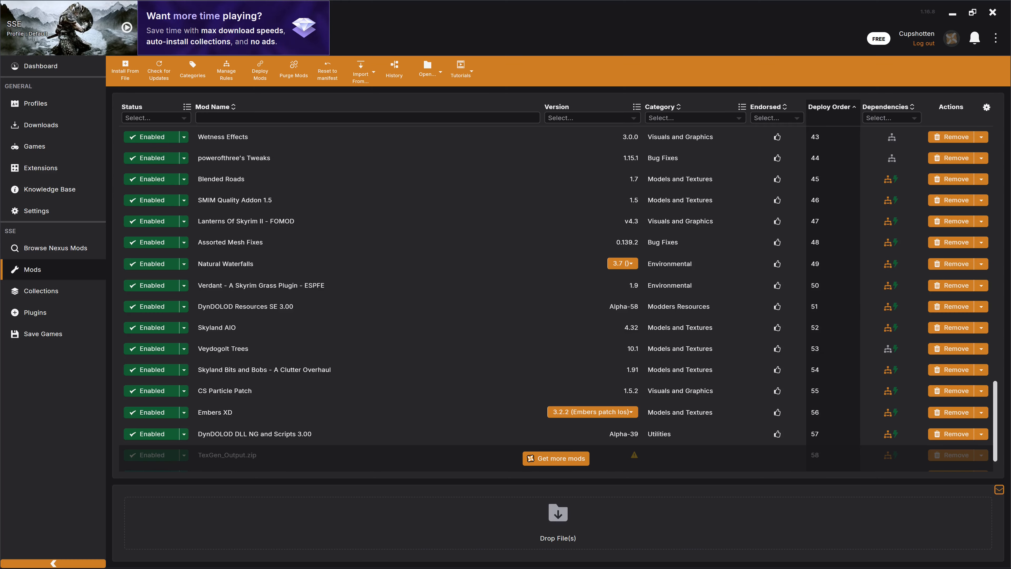
scroll(451, 396, "down", 2)
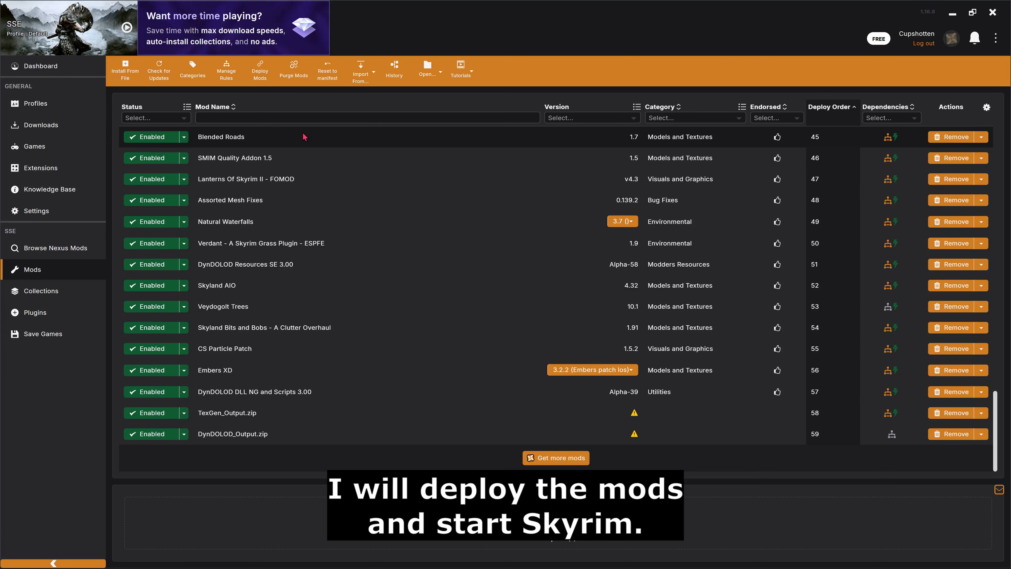
left_click(260, 72)
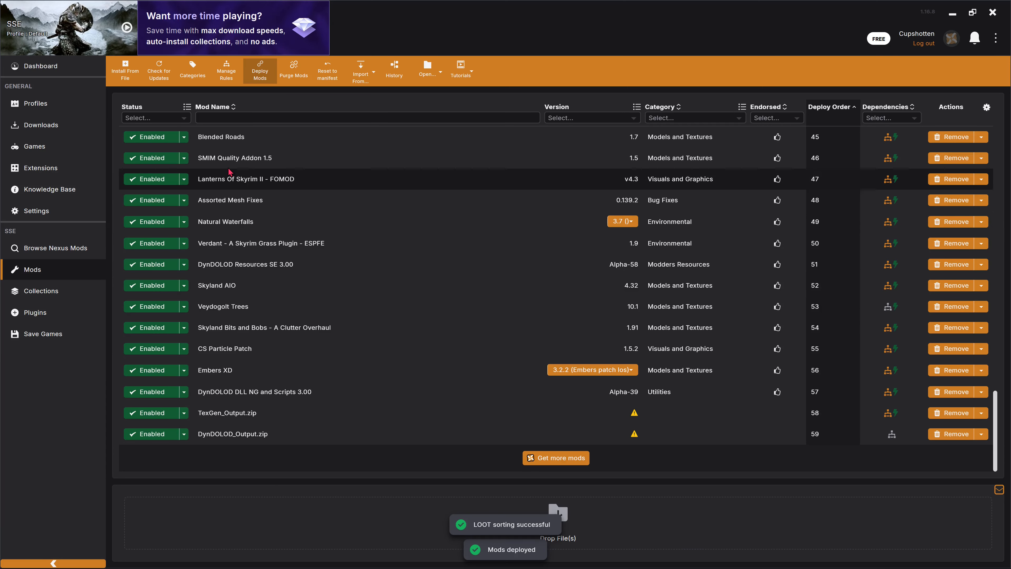
Step: Locate Skyrim Script Extender 64 among the dashboard tools for starting Skyrim
left_click(42, 69)
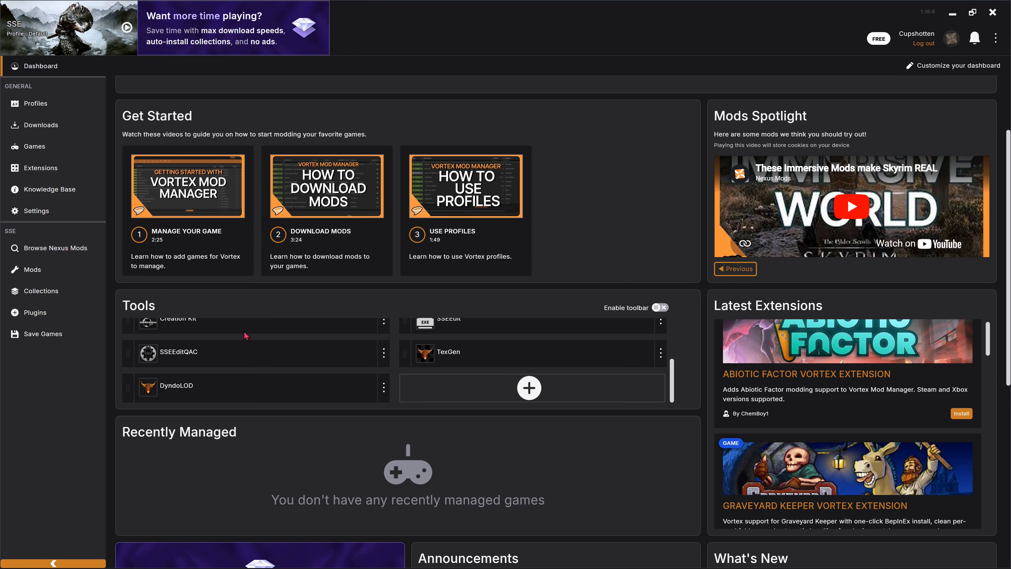
scroll(246, 336, "up", 3)
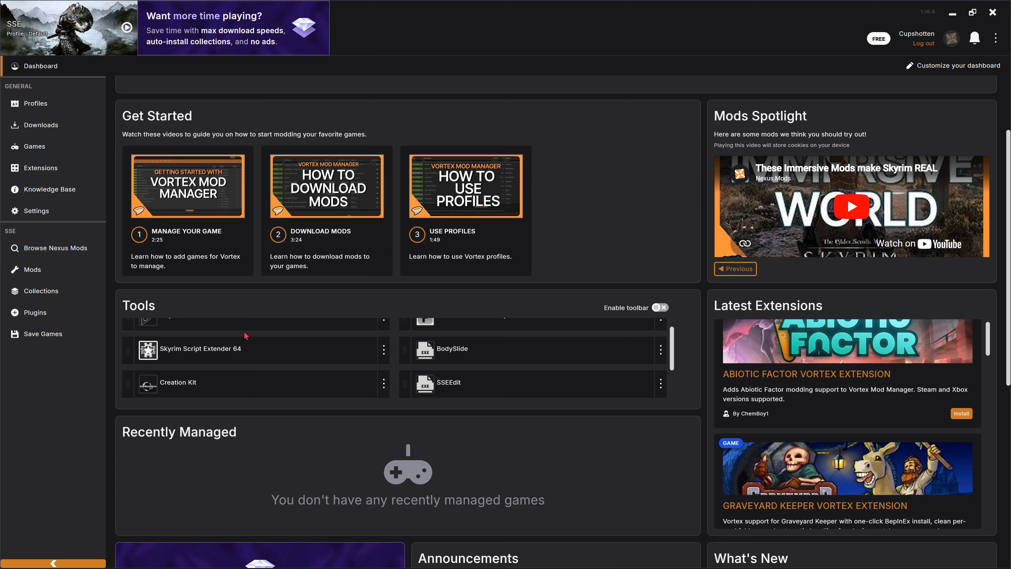
scroll(246, 335, "up", 1)
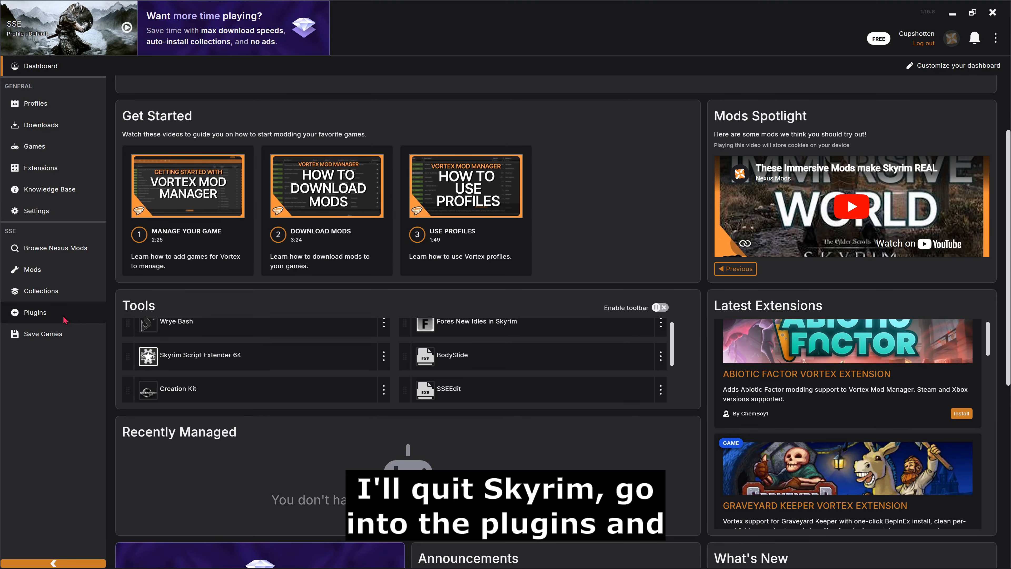
Step: Clear the plugin list filters, disable the holycow.esp plugin from DynDOLOD Resources SE 3.00, and redeploy the mods
left_click(64, 319)
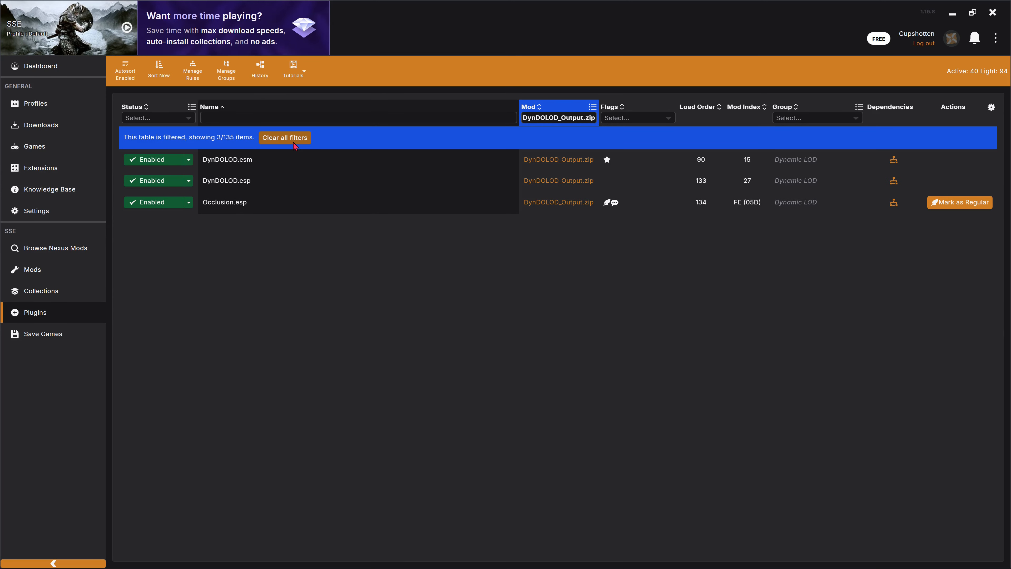
left_click(285, 138)
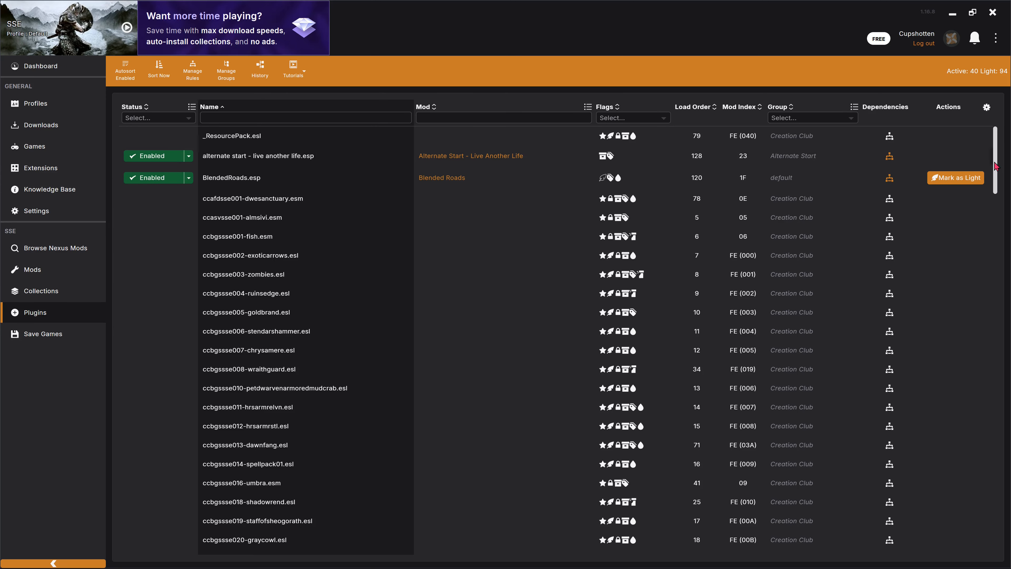
left_click_drag(996, 167, 996, 451)
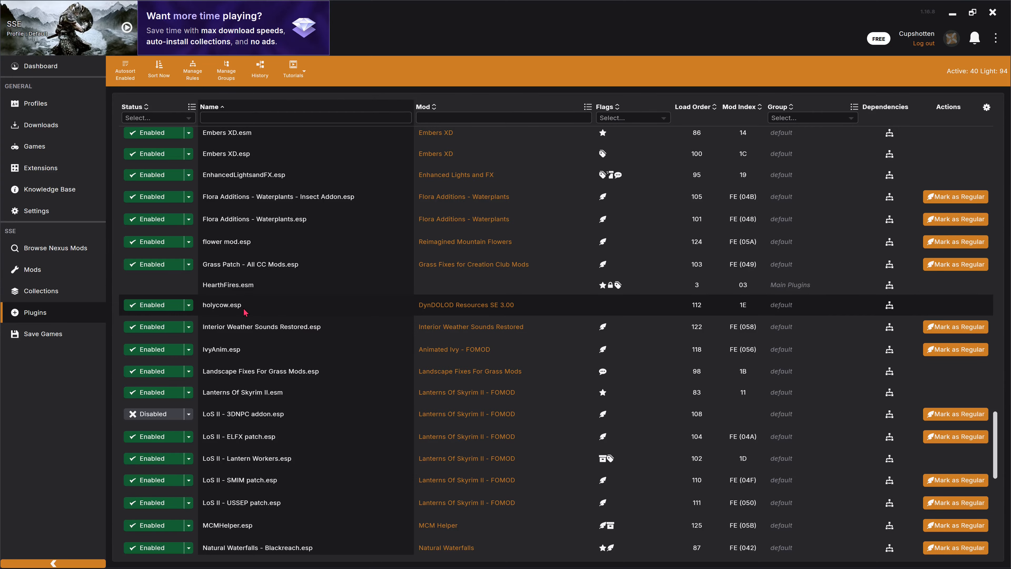
left_click(175, 311)
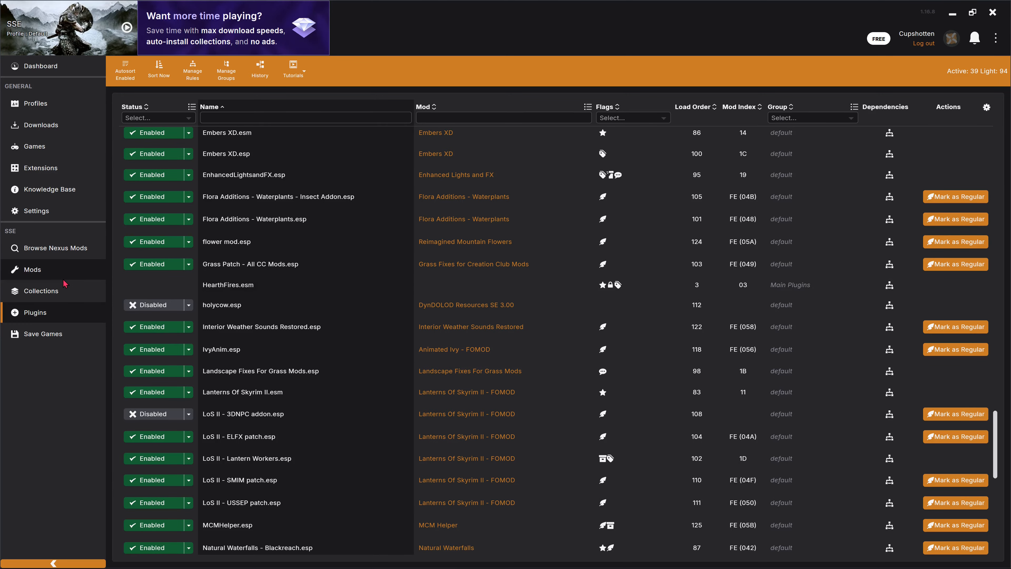
left_click(56, 279)
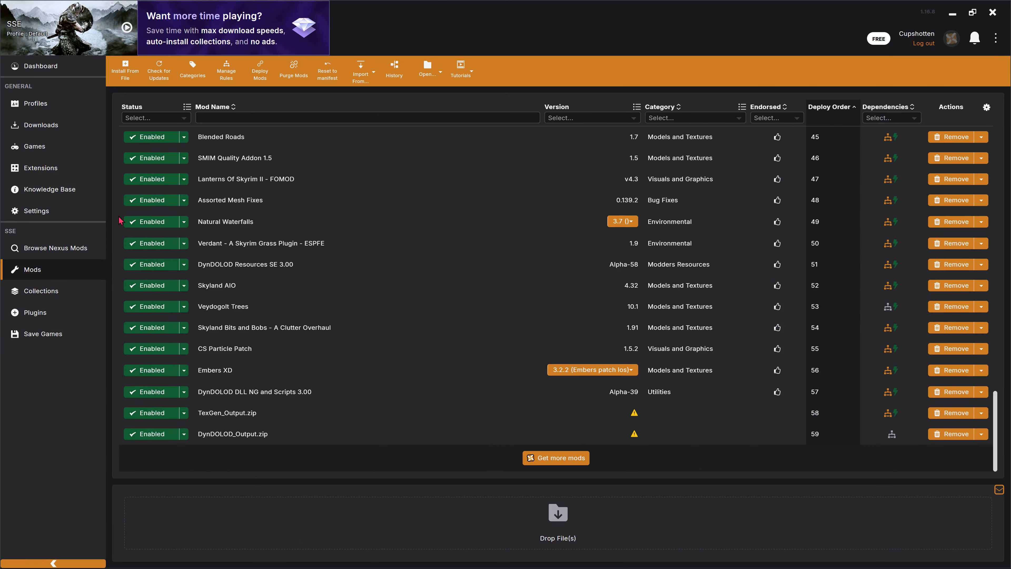
left_click(255, 76)
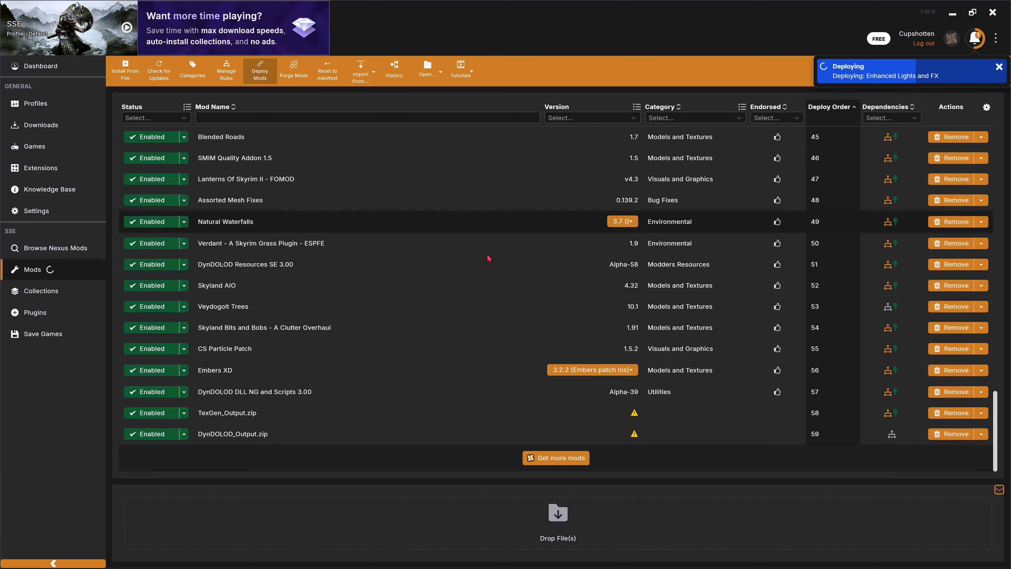